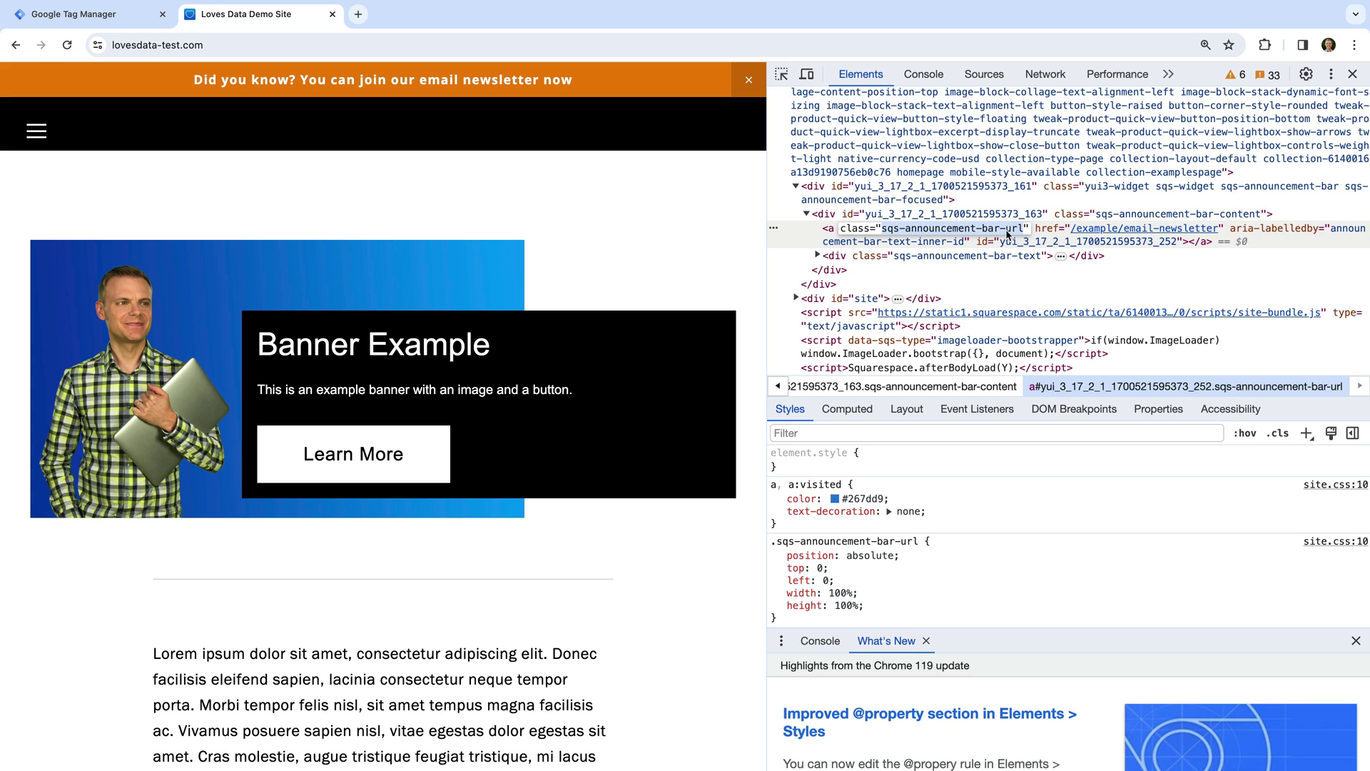
Read the announcement link's class sqs-announcement-bar-url in DevTools Elements, then return to Tag Manager.
scroll(1007, 234, down, 1)
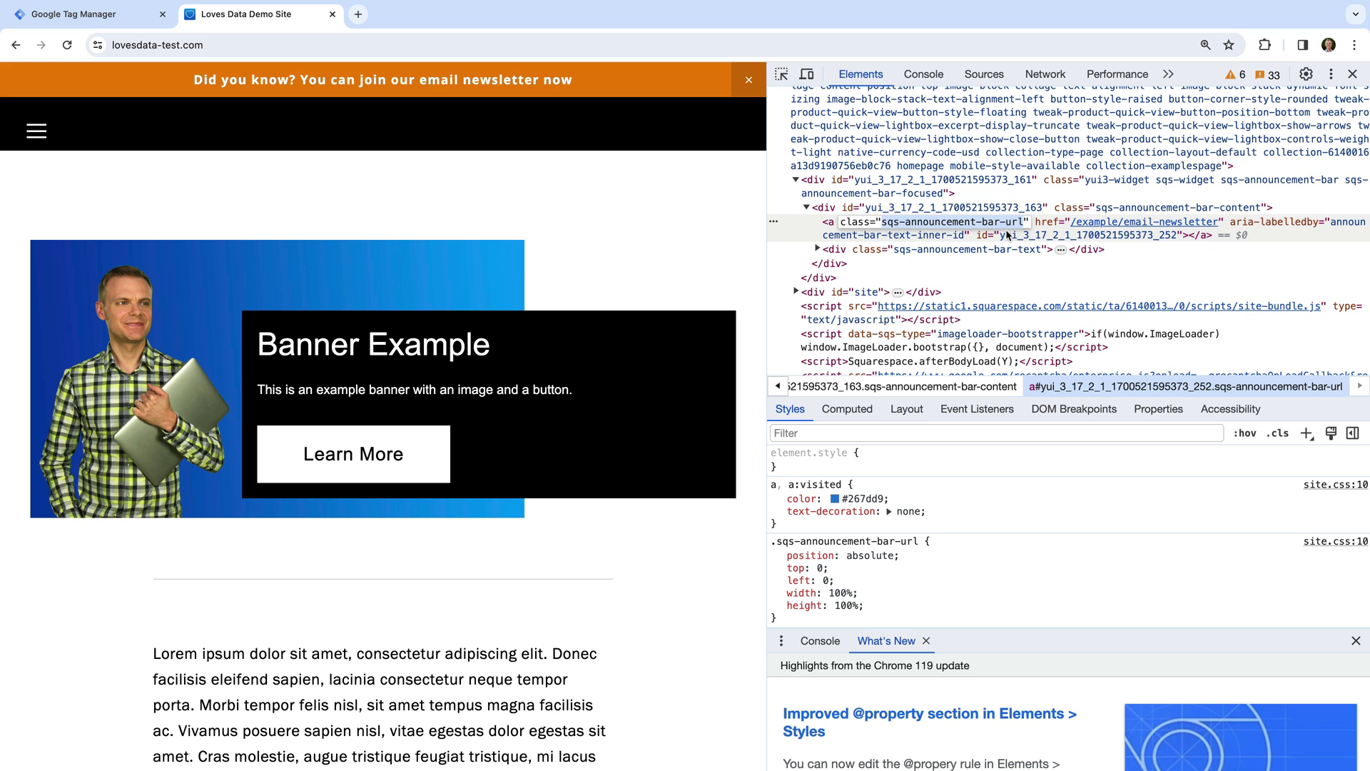
drag(1116, 166, 161, 36)
click(132, 20)
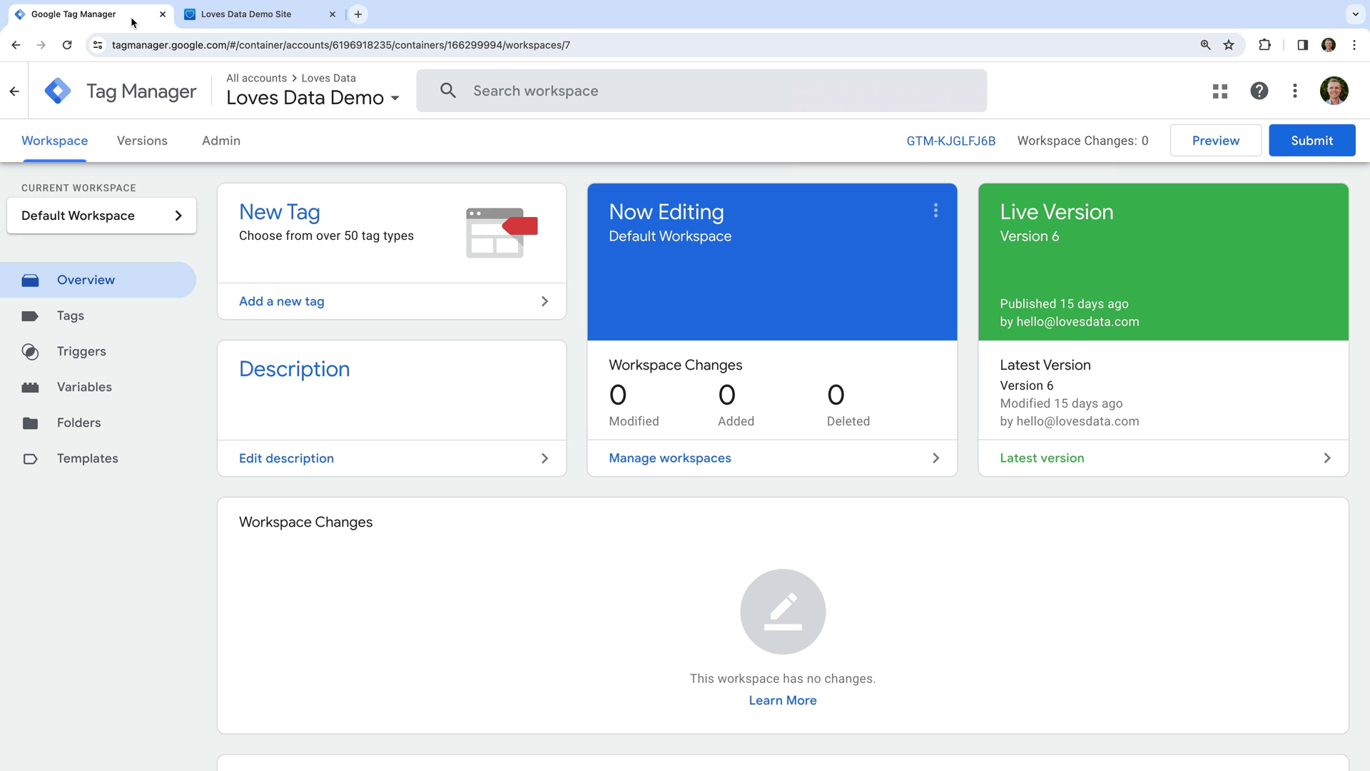
Create a new tag named 'Google Analytics | GA4 | Announcement Click' and begin choosing its type.
click(348, 299)
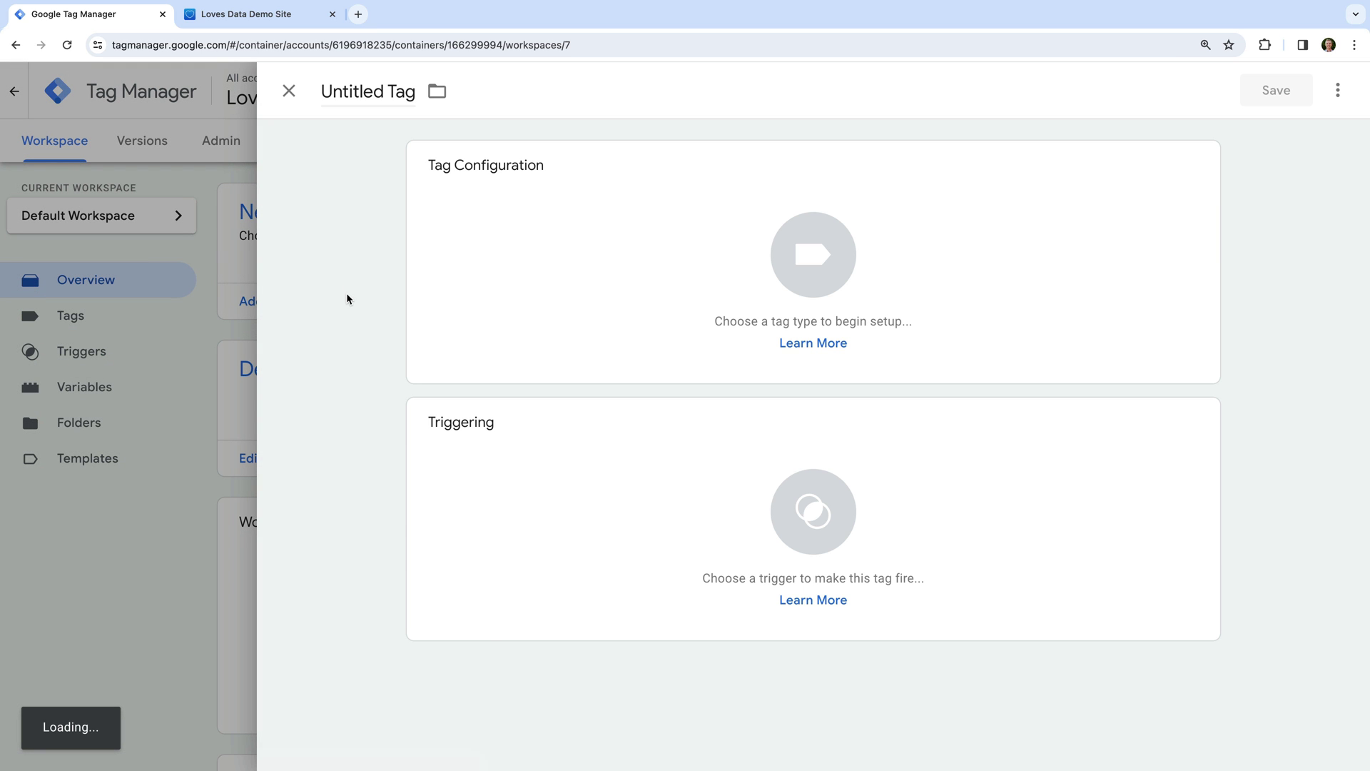
click(397, 92)
text(Google )
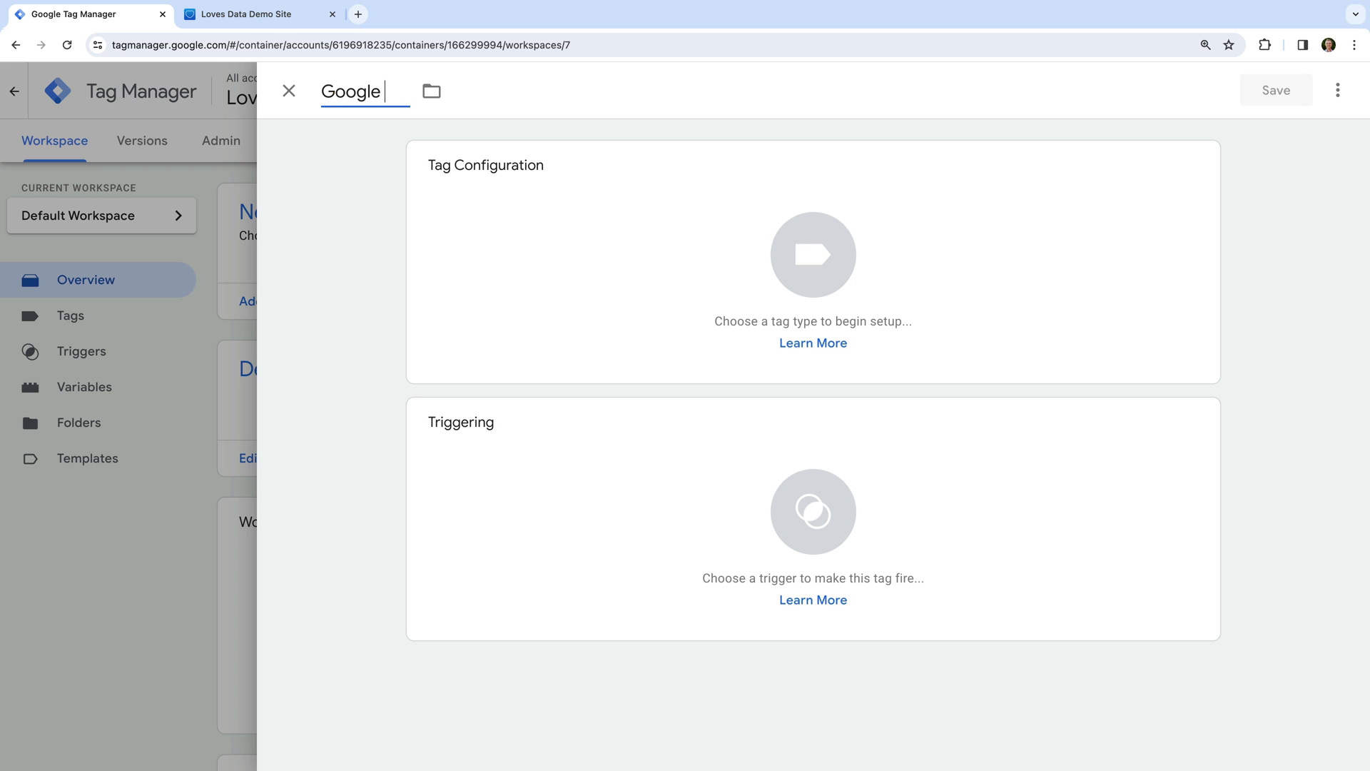
text(Analytics |)
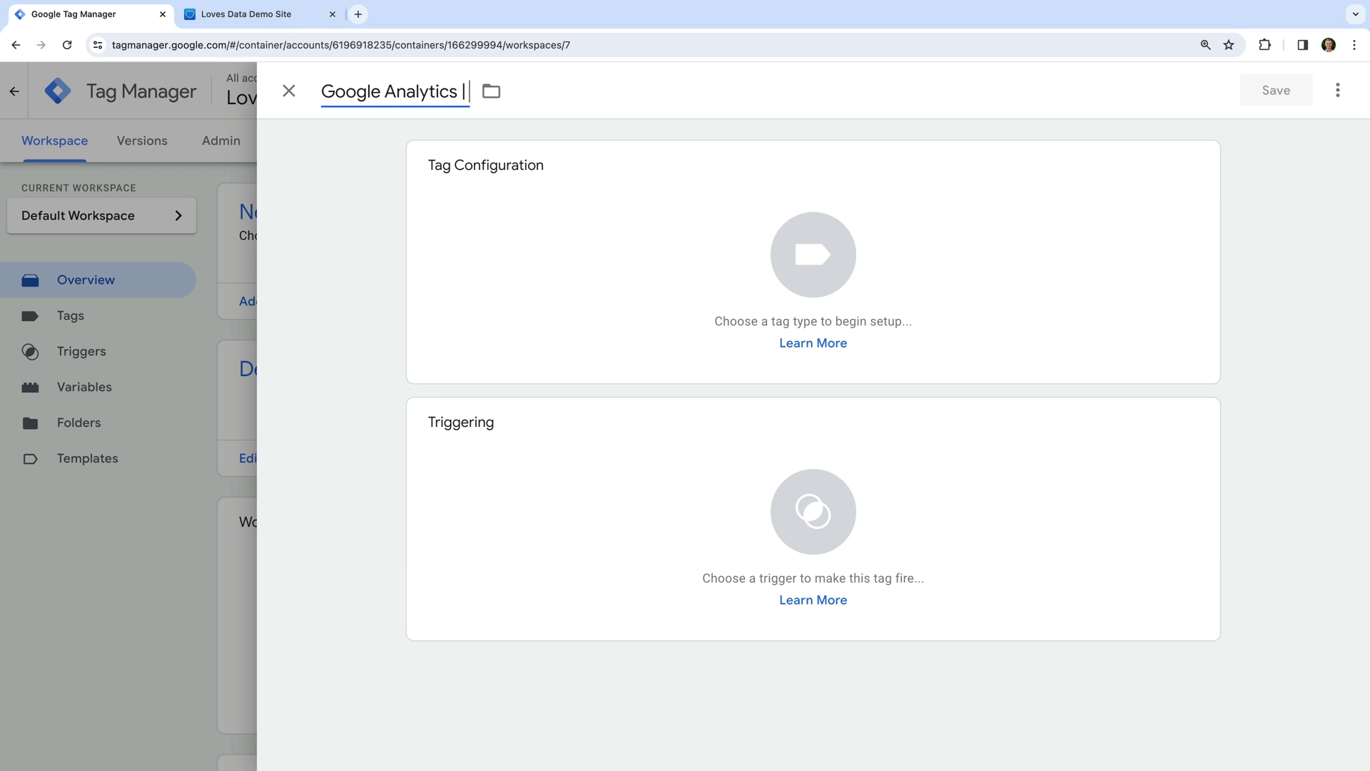
text( GA4 | A)
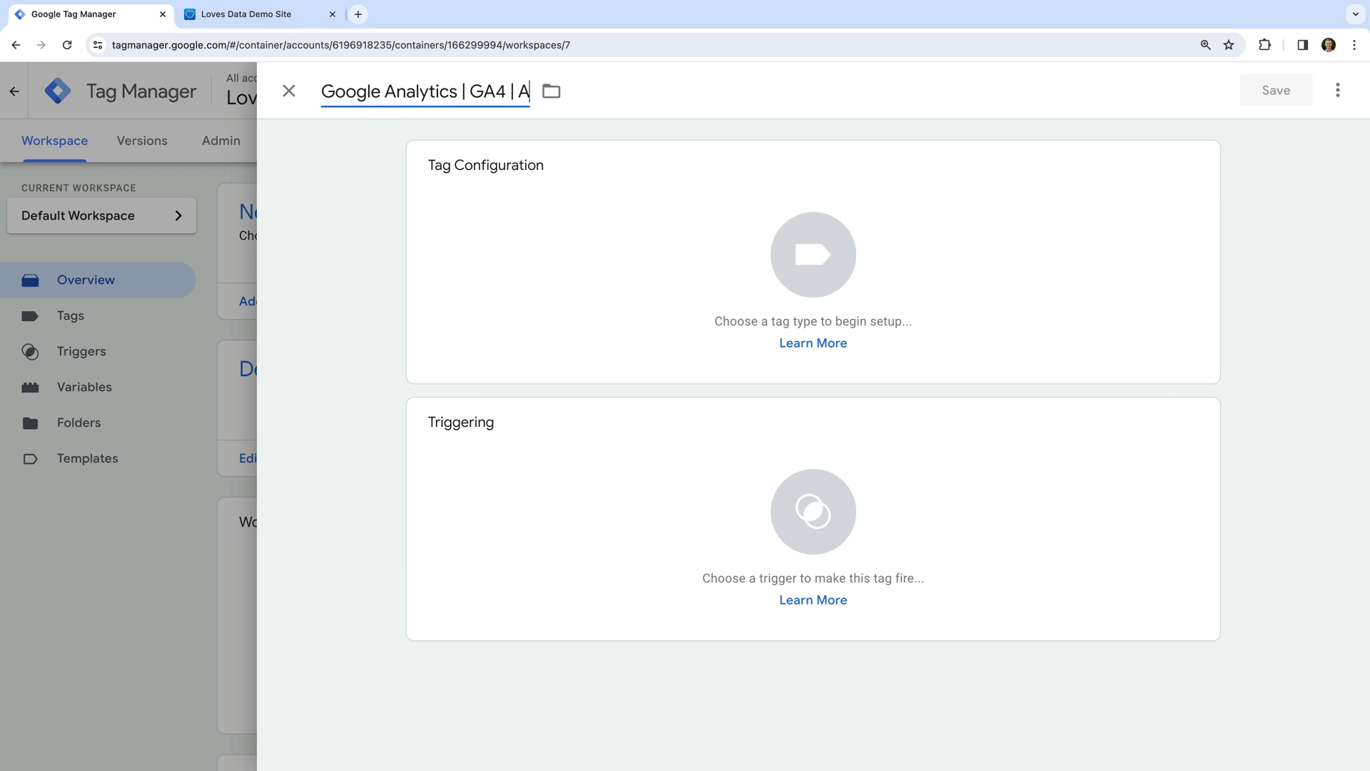
text(nnounceme)
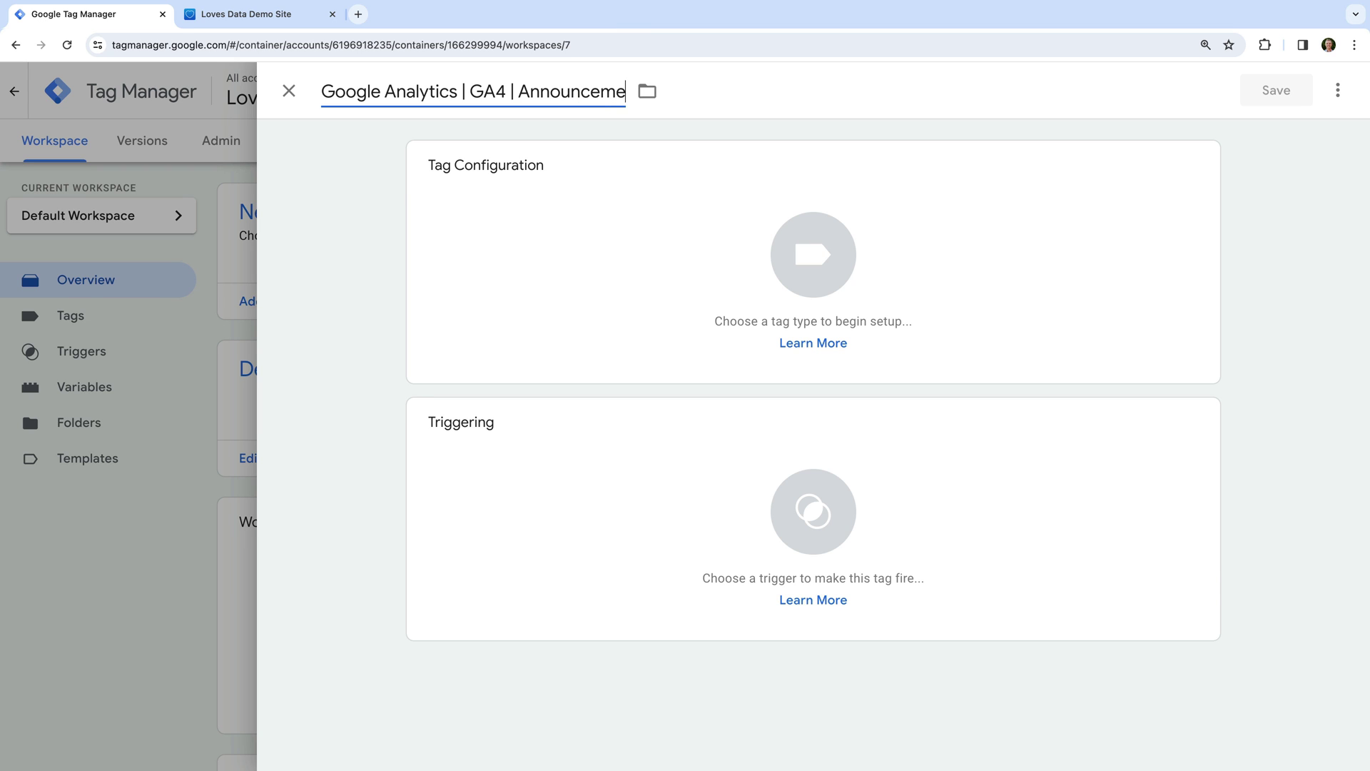
text(nt Click)
click(332, 130)
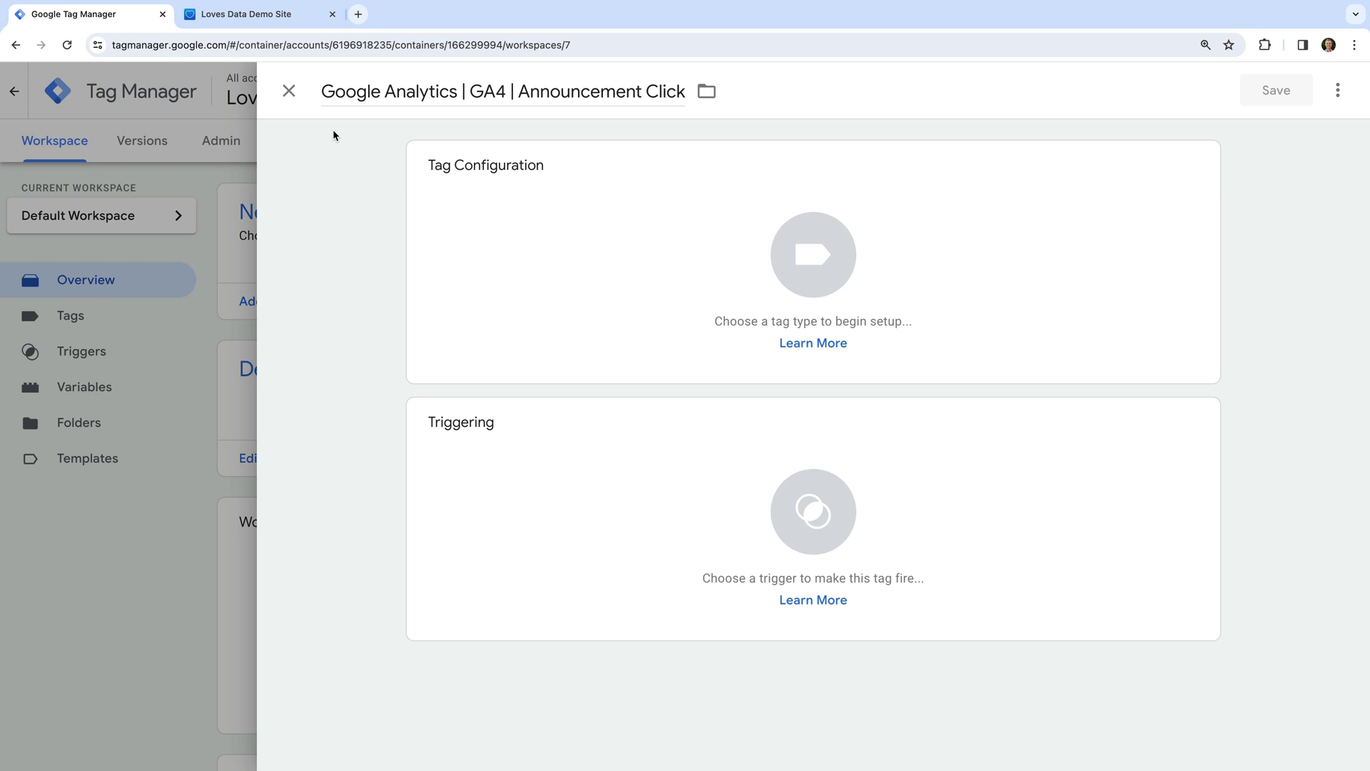
click(521, 191)
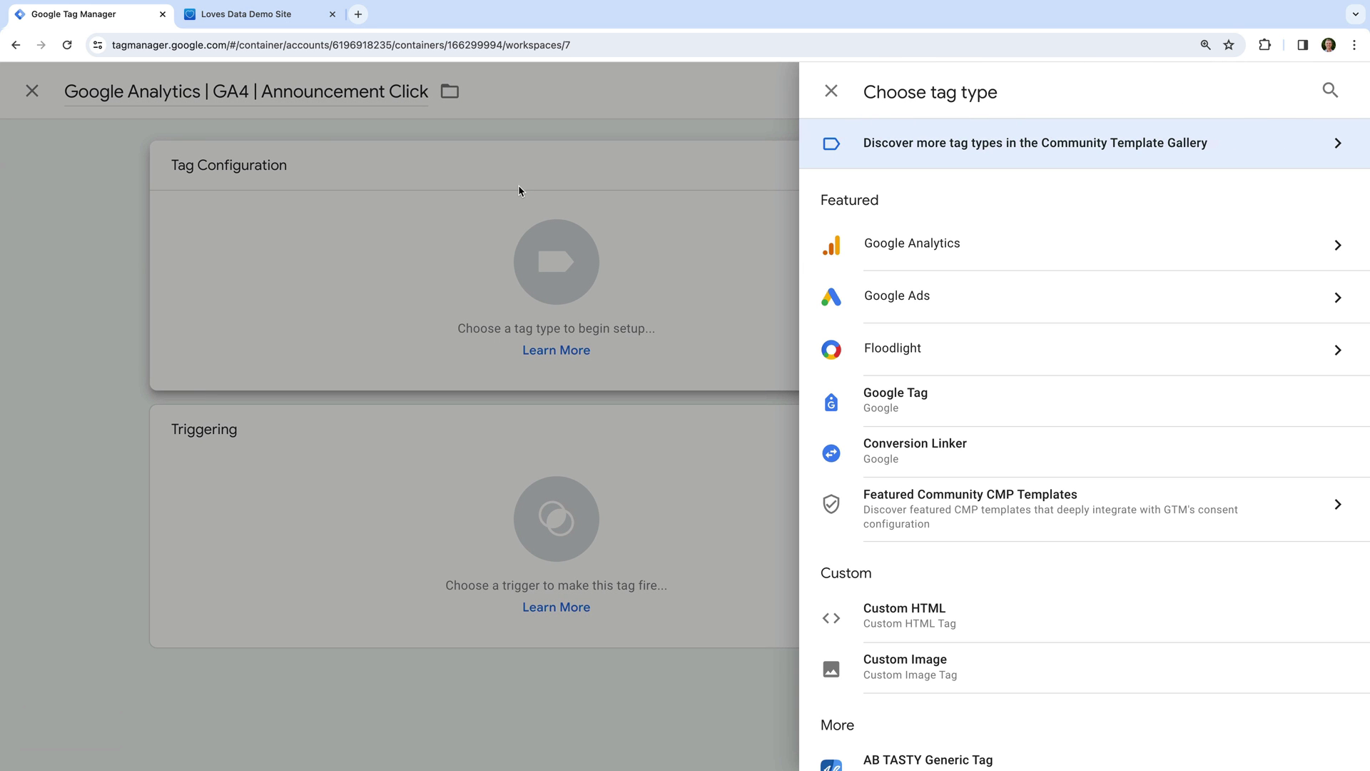
Make the tag a Google Analytics: GA4 Event with {{GA4 Measurement ID}} as Measurement ID.
click(930, 245)
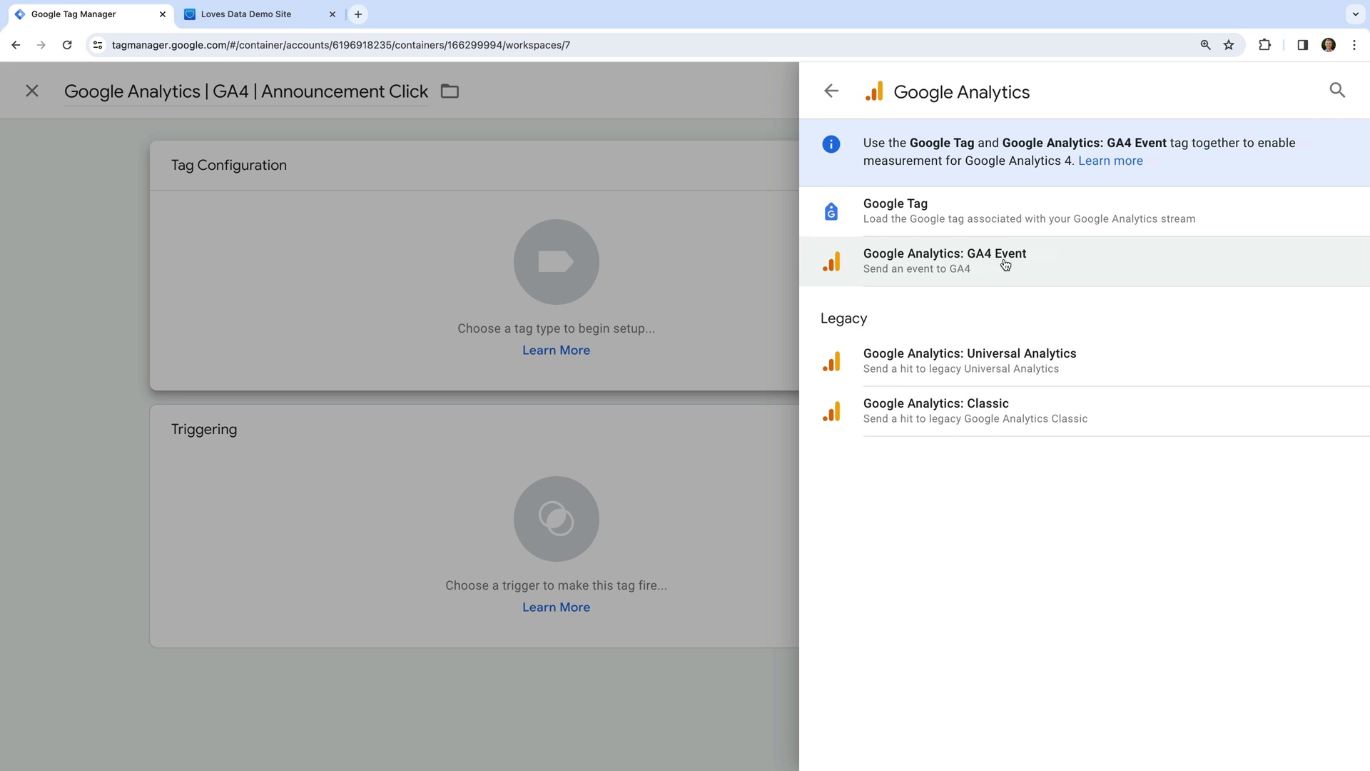
click(1005, 265)
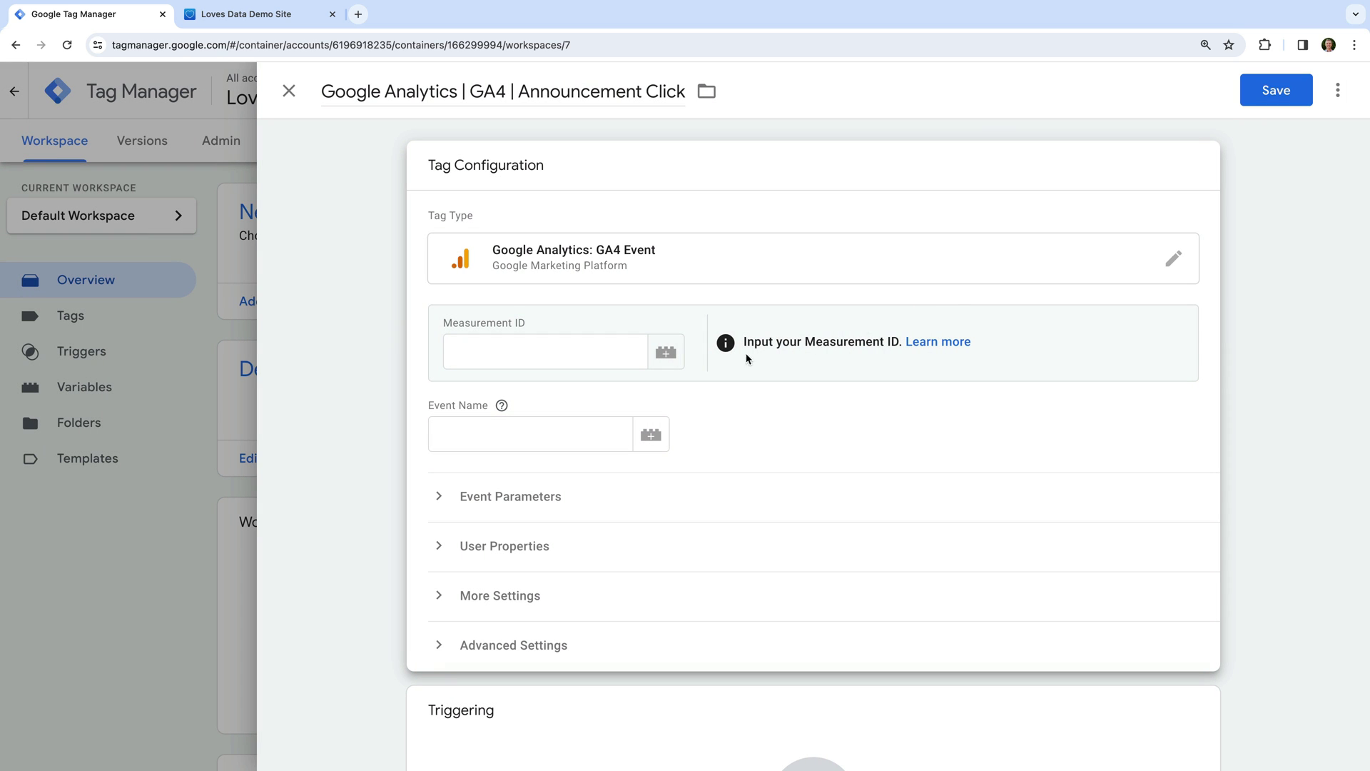
click(667, 353)
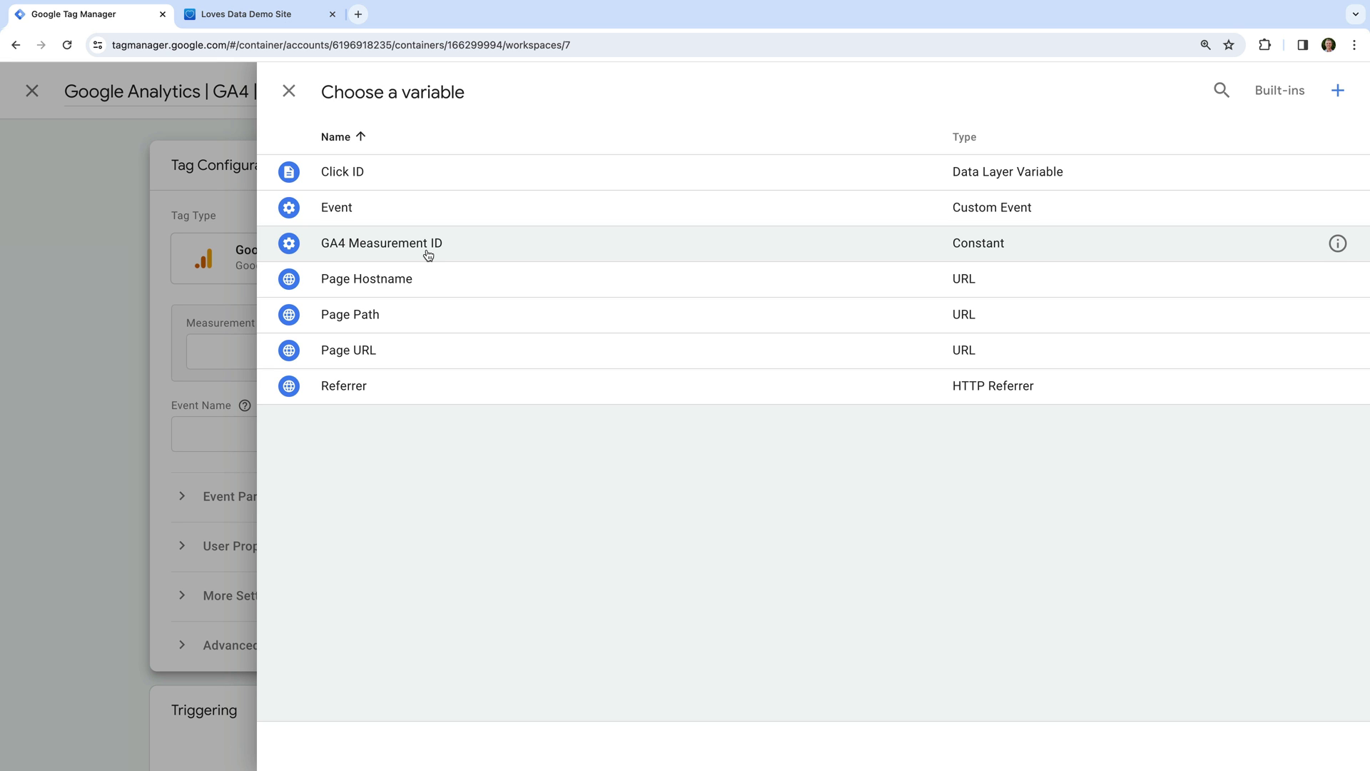
click(428, 255)
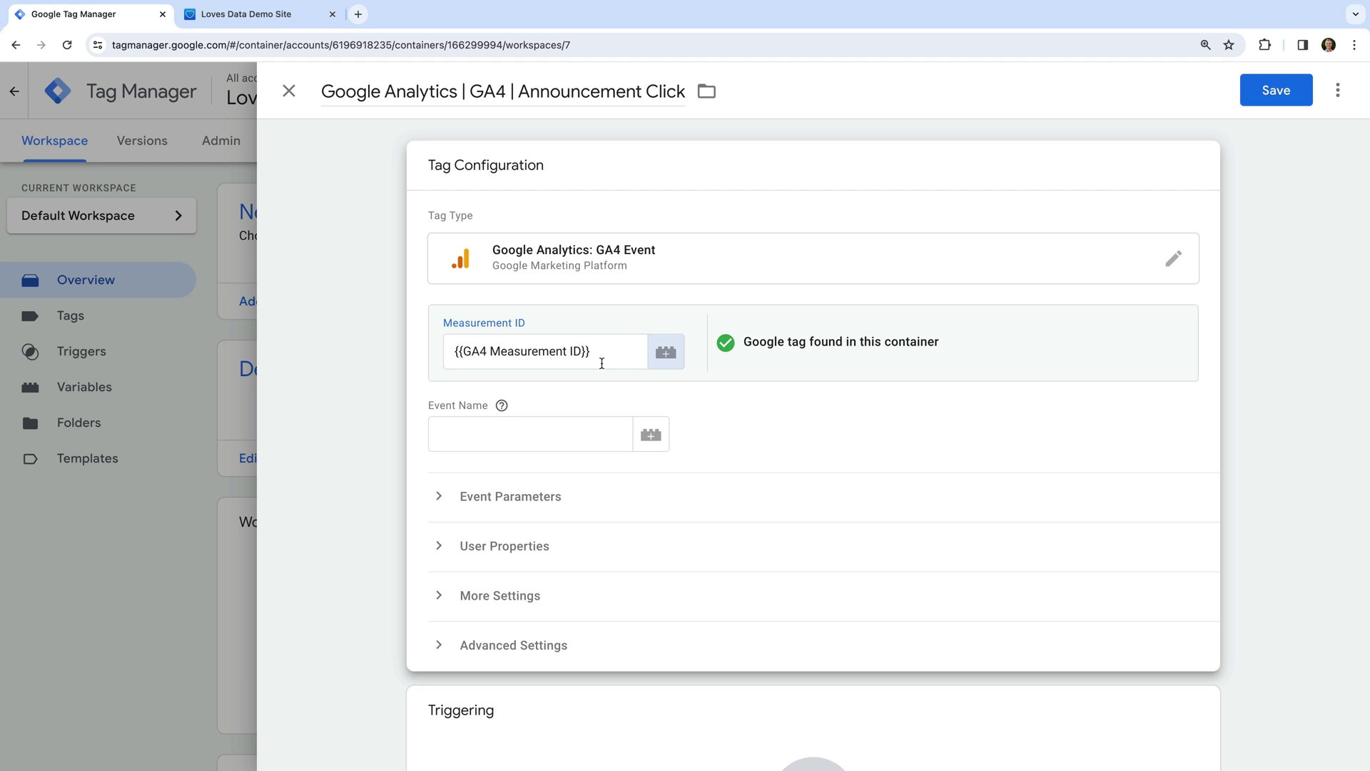
click(587, 438)
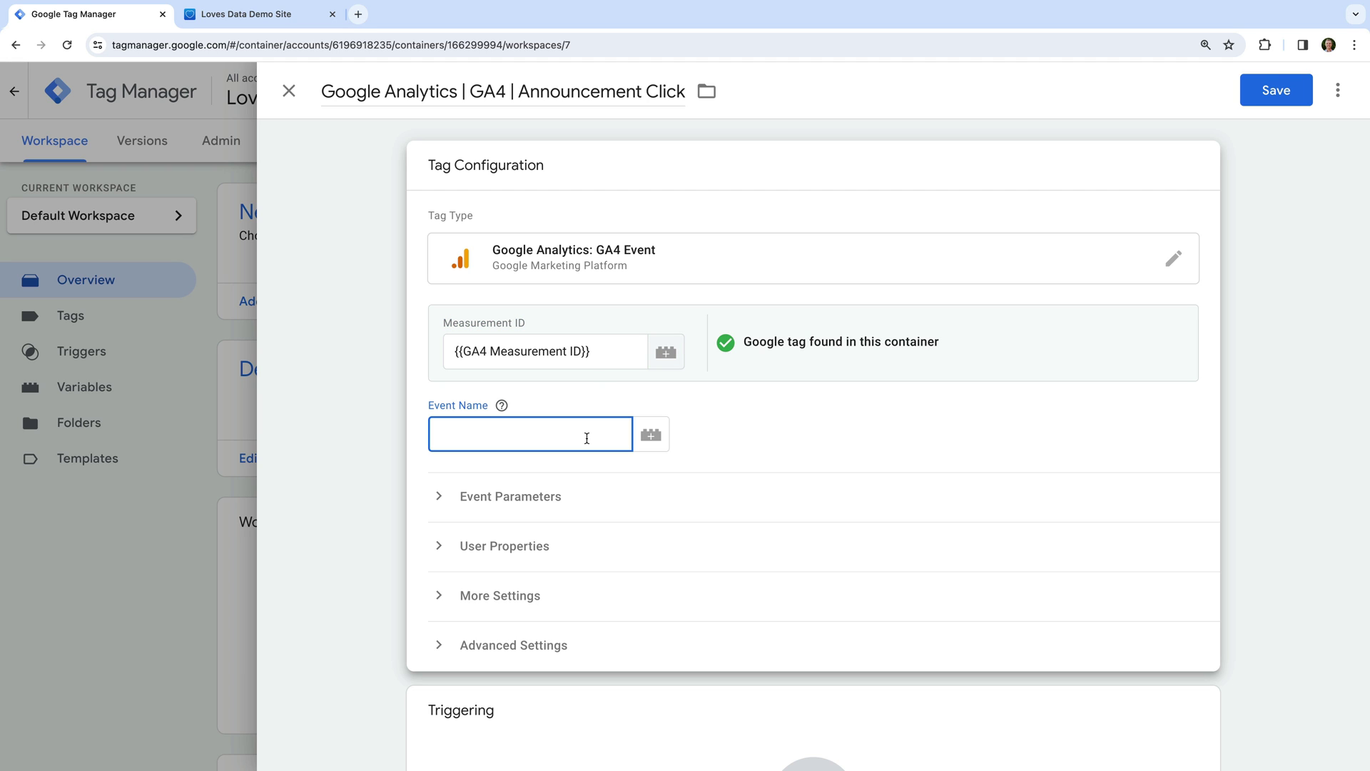
Set the event name to select_promotion and expand Event Parameters.
text(select_promotion)
click(560, 491)
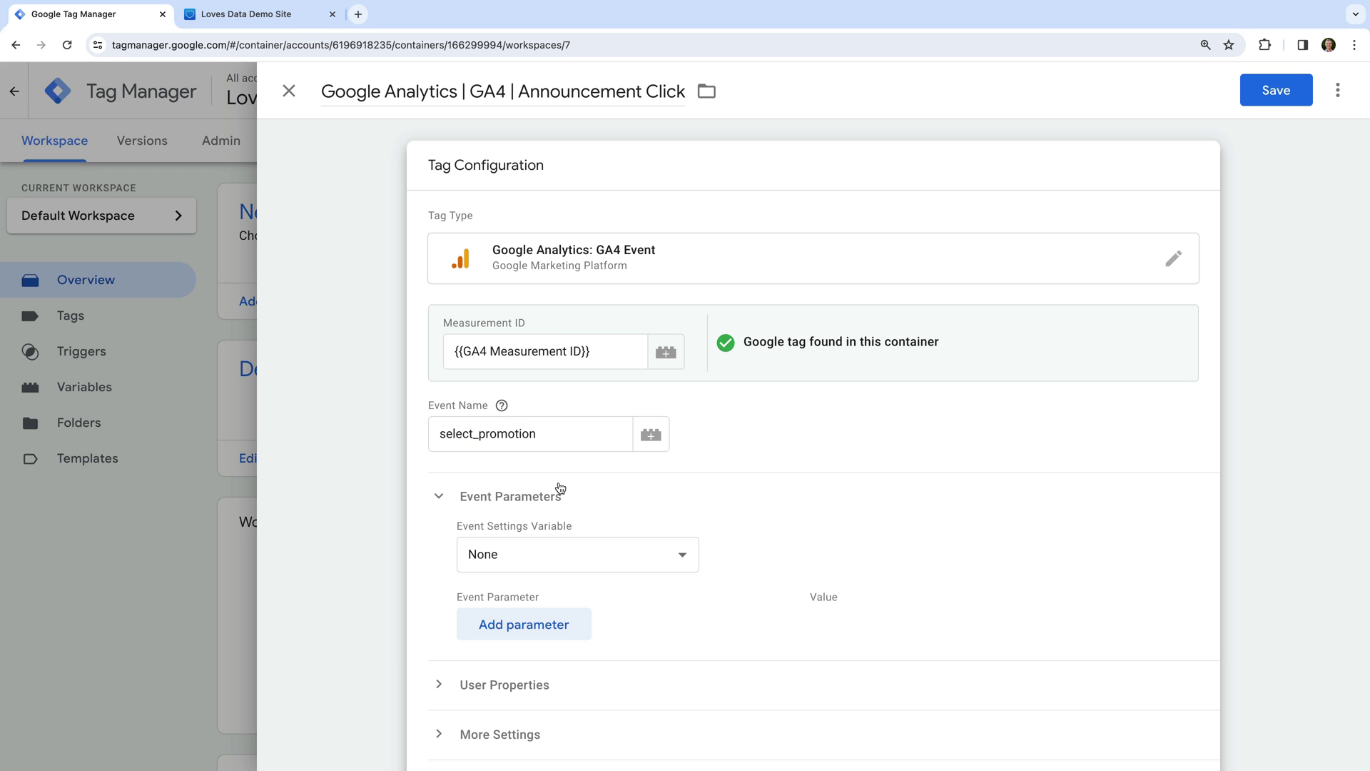
scroll(735, 518, down, 2)
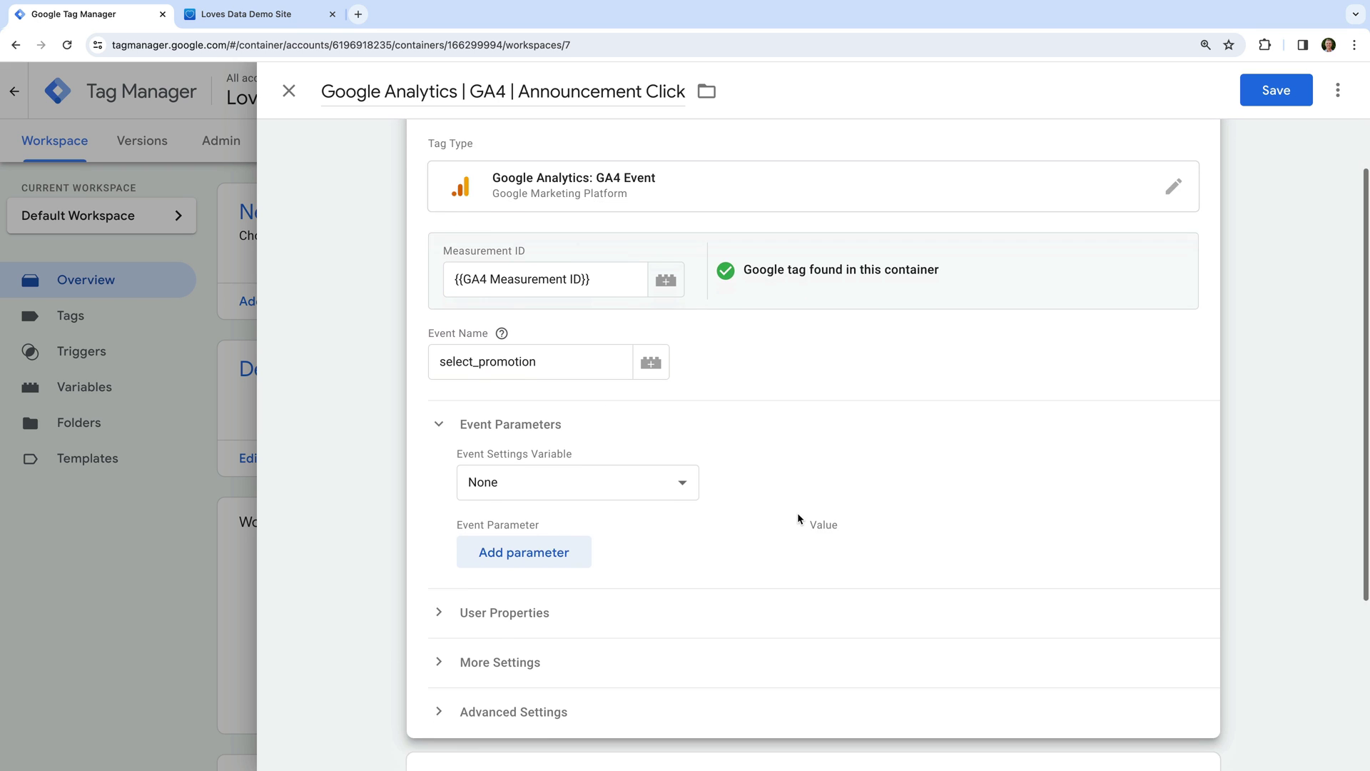
Add a promotion_id event parameter with the built-in {{Click Classes}} as its value.
click(552, 535)
text(pro)
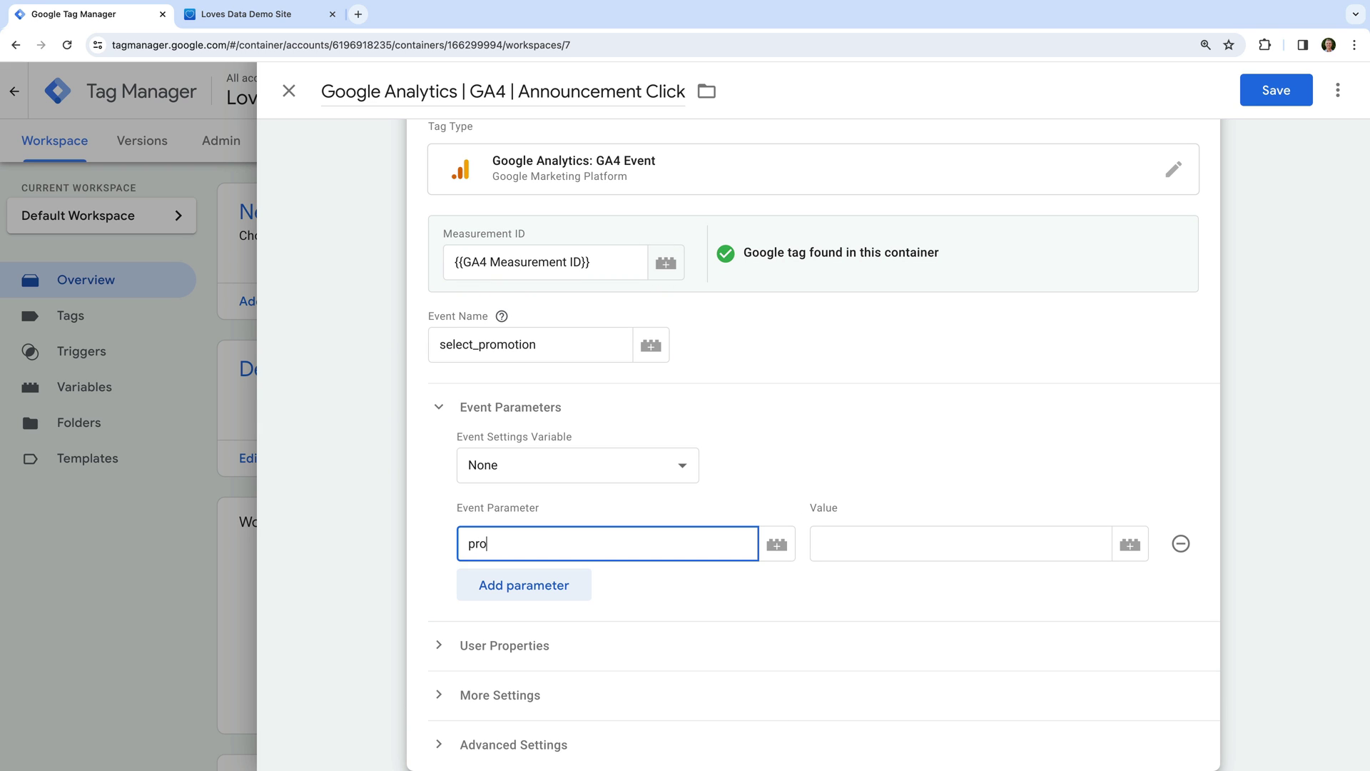
text(motion_id)
key(Tab)
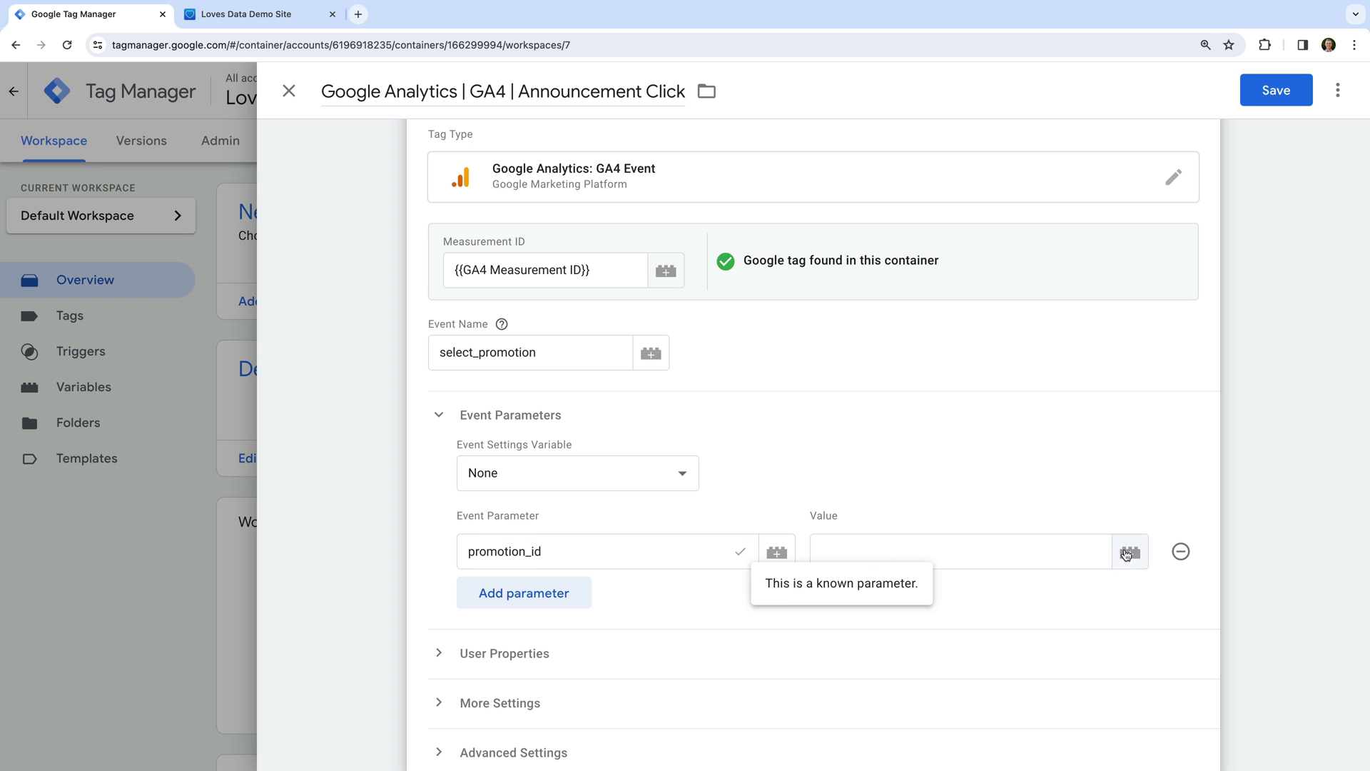
click(1127, 553)
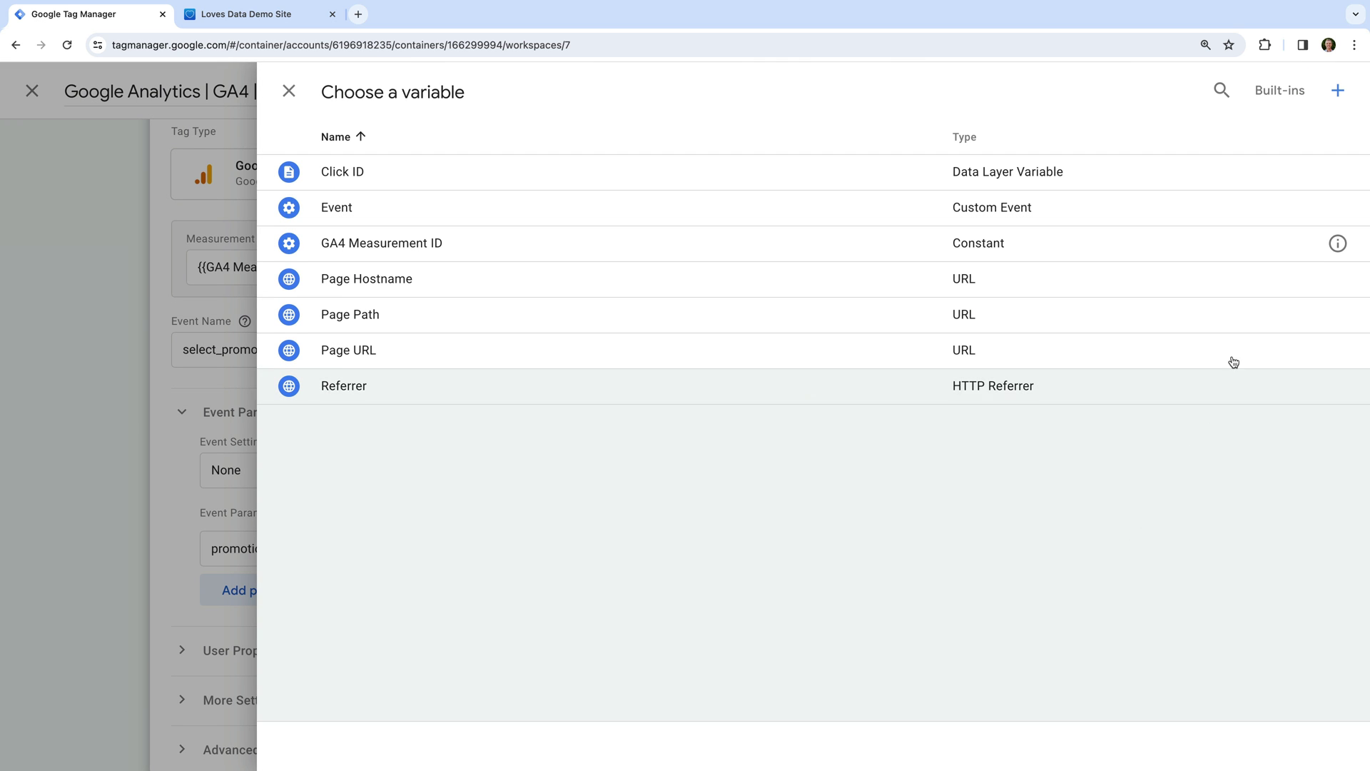
click(1292, 92)
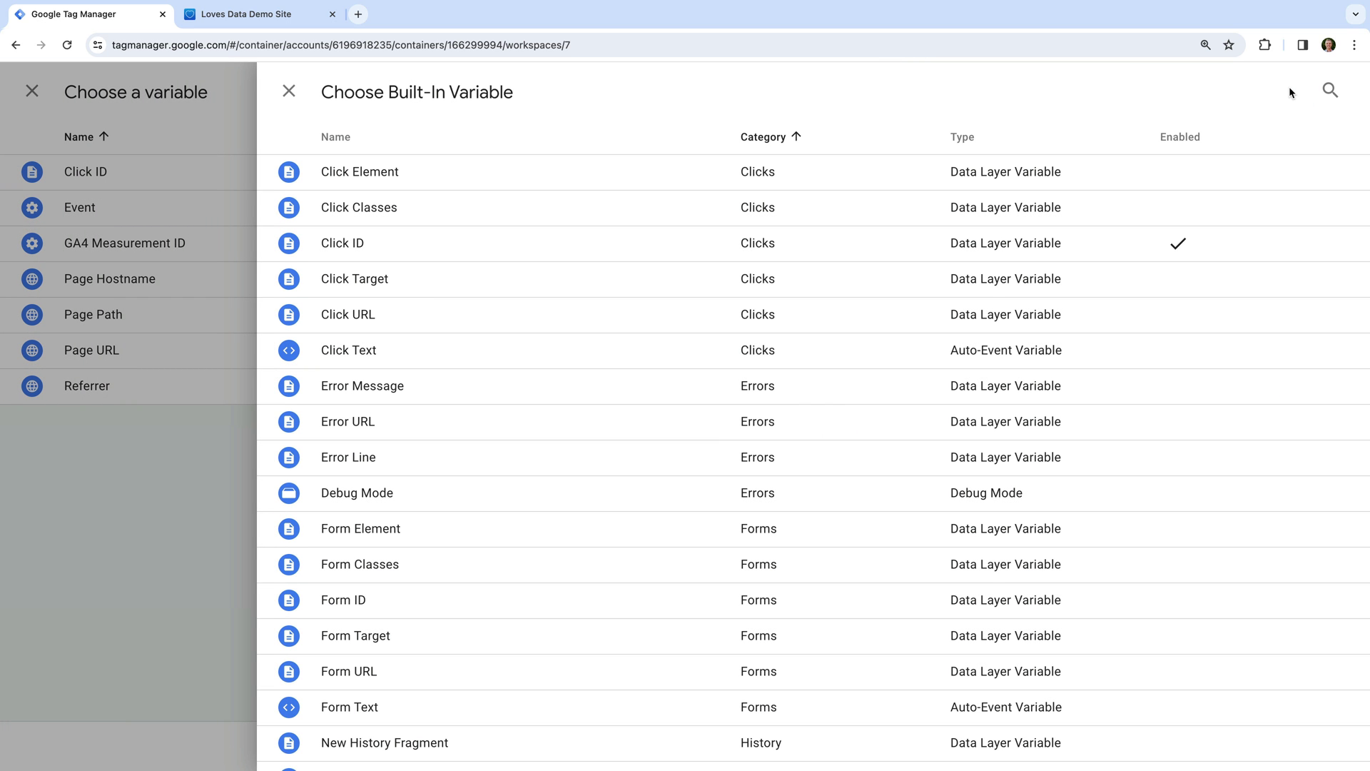
click(389, 221)
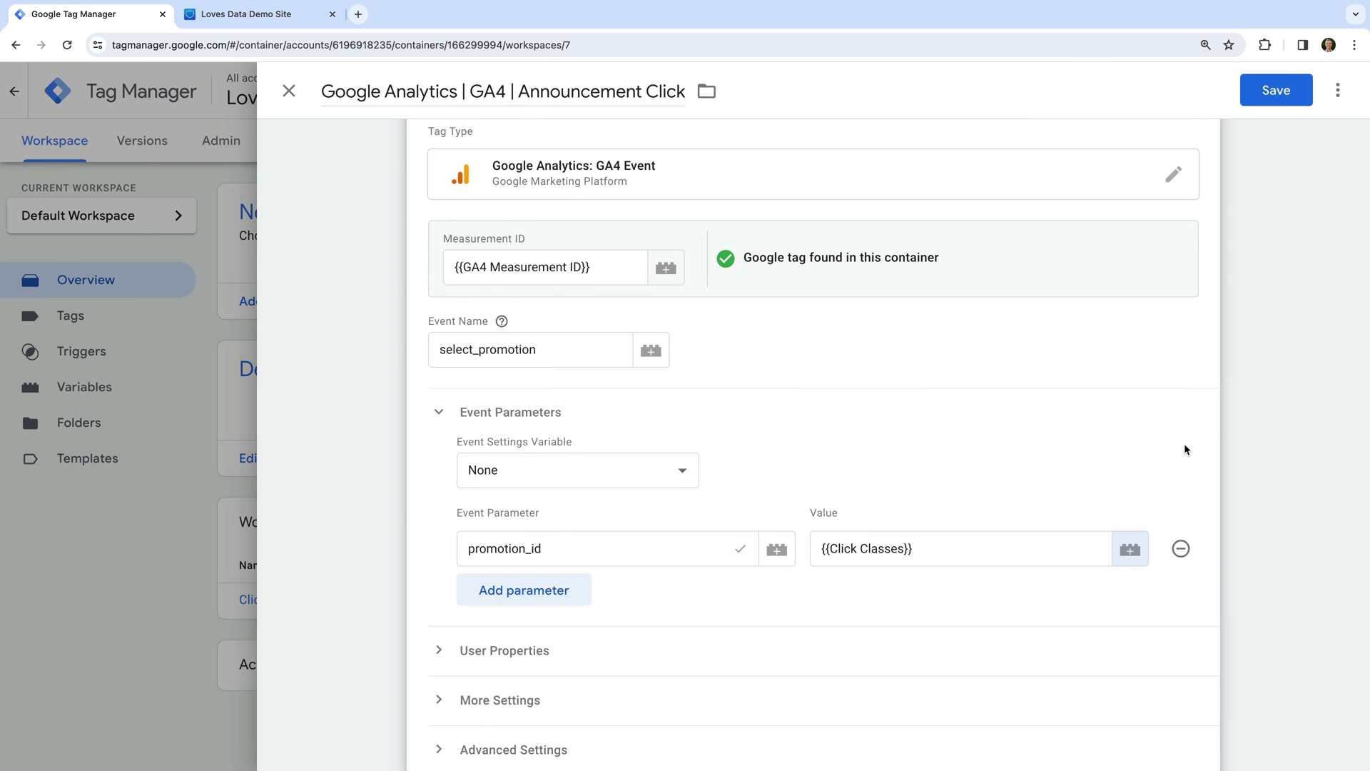
scroll(1183, 447, down, 2)
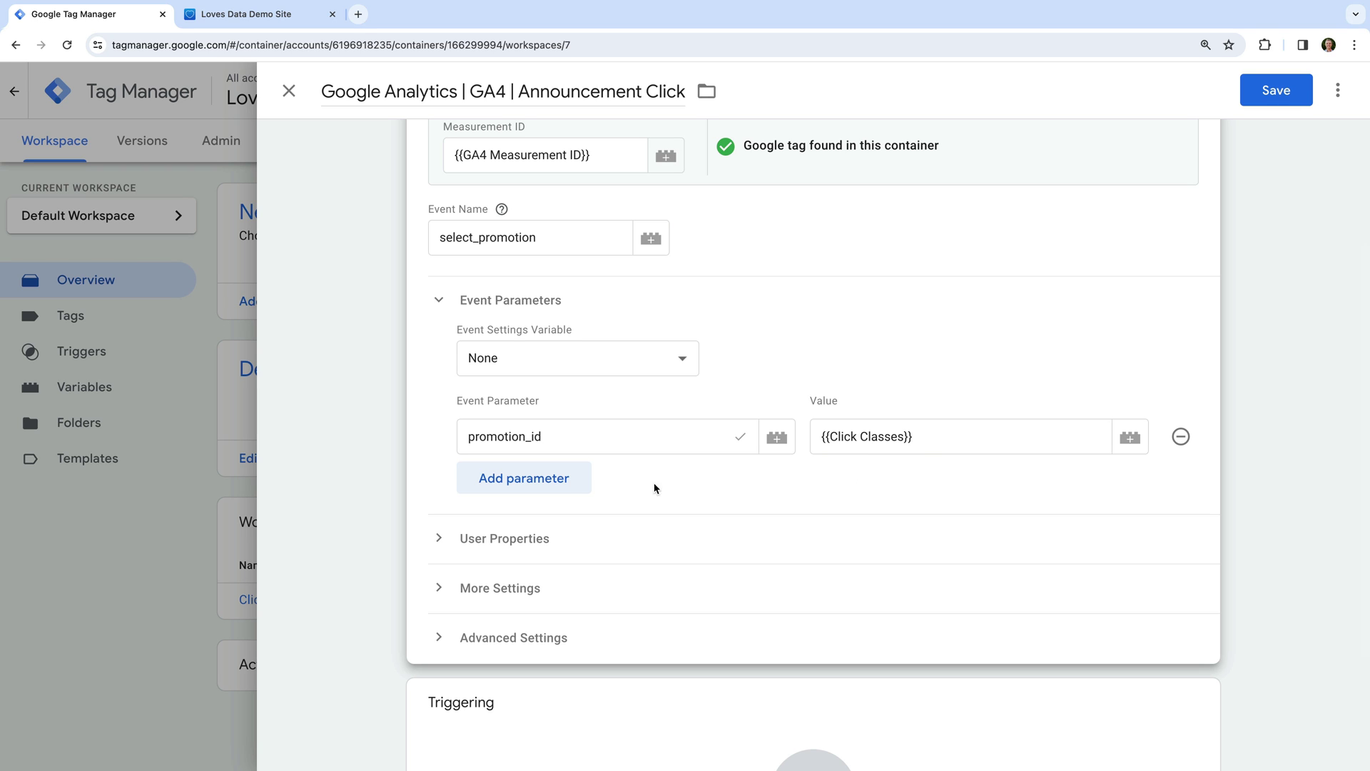
Add a location_id parameter valued with the newly enabled built-in {{Click URL}} variable.
click(549, 490)
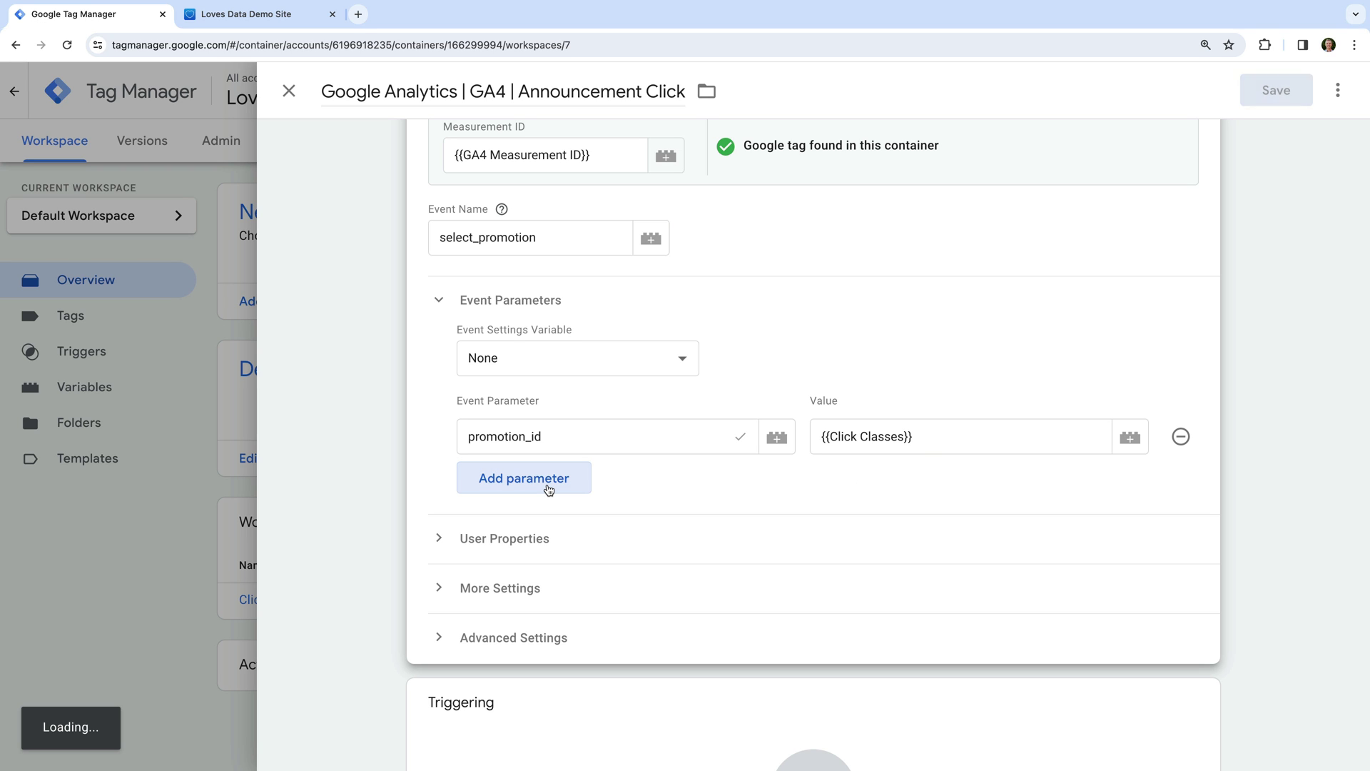
click(547, 483)
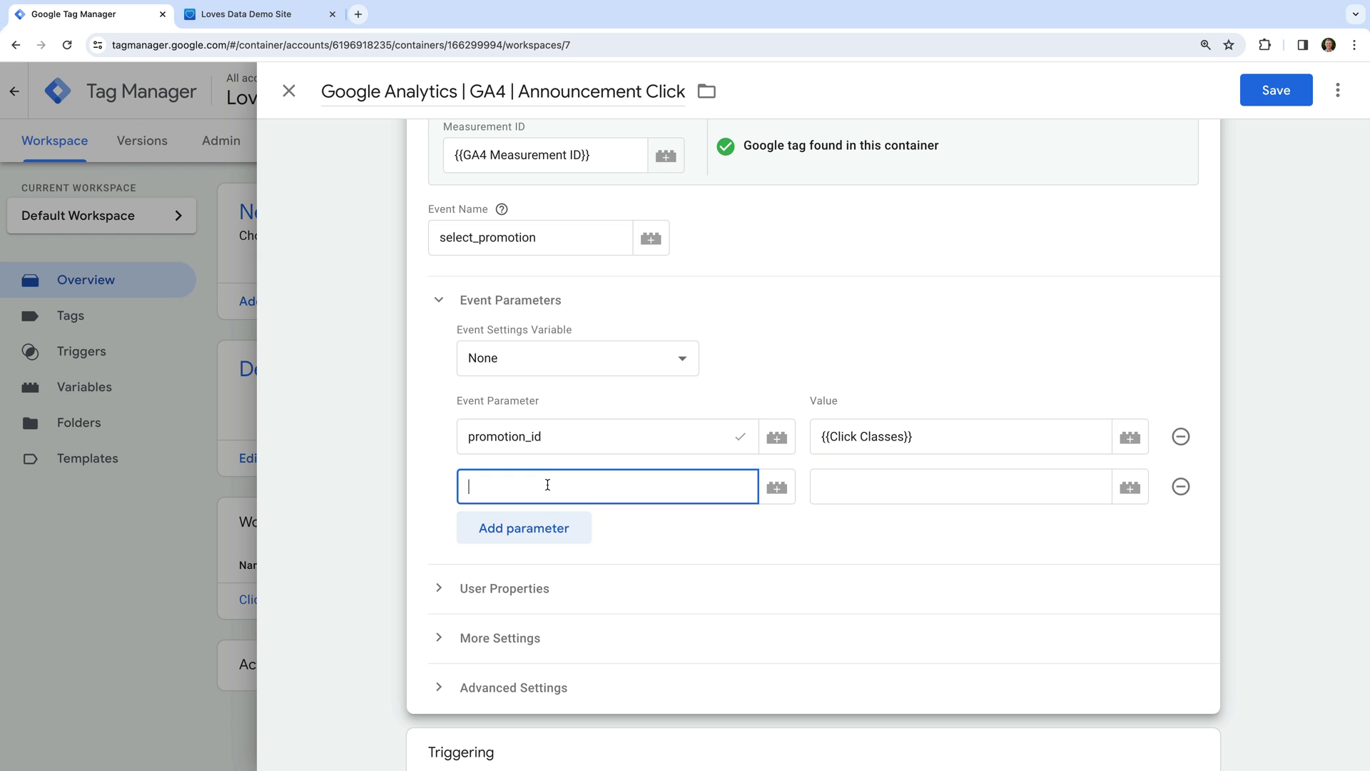
text(location_id)
click(1131, 488)
click(1131, 488)
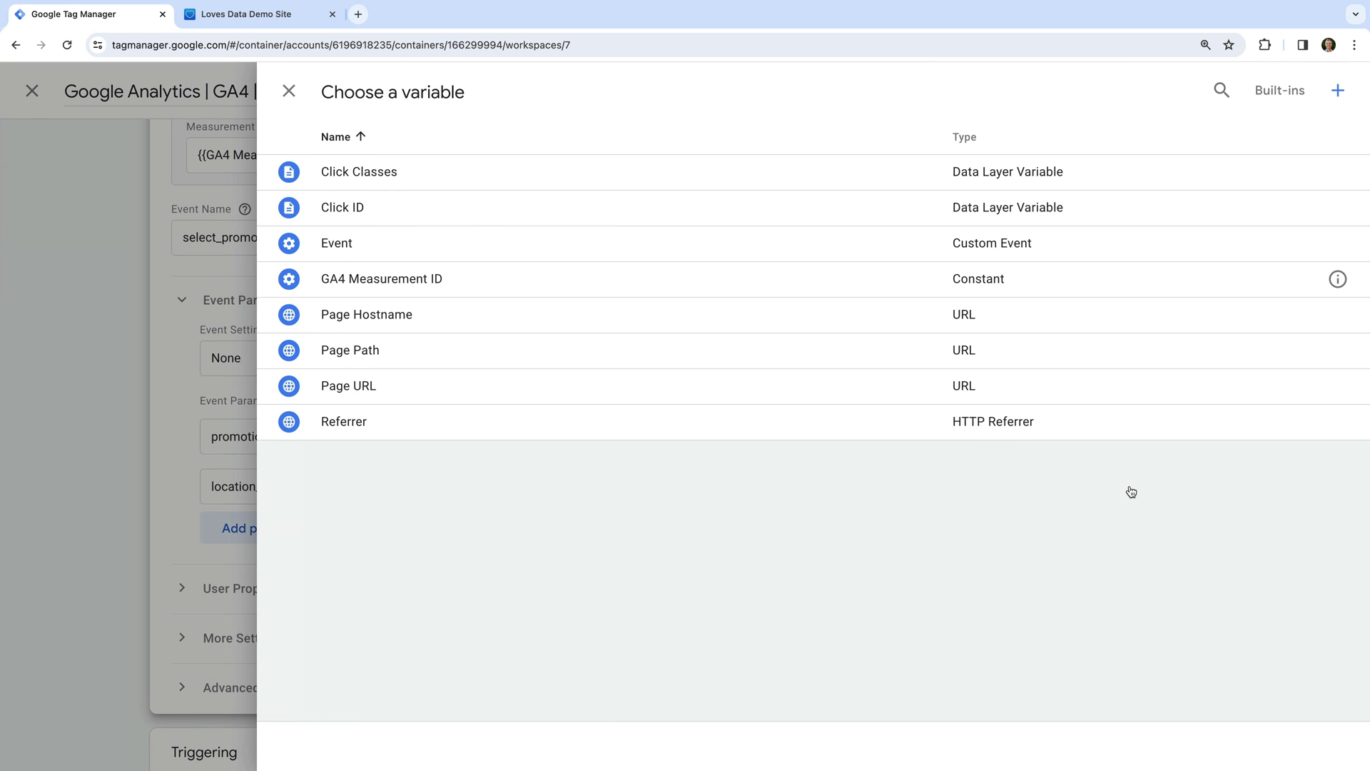
click(1280, 91)
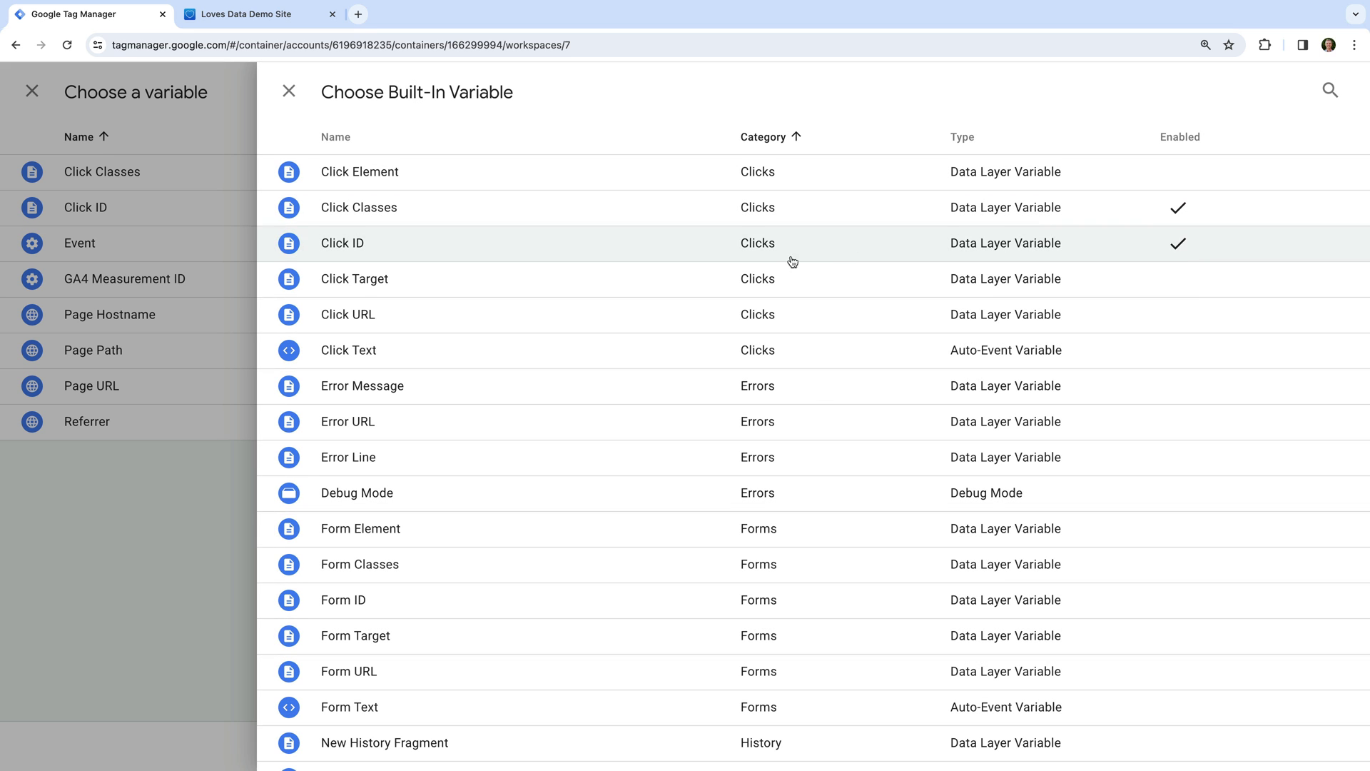
click(423, 329)
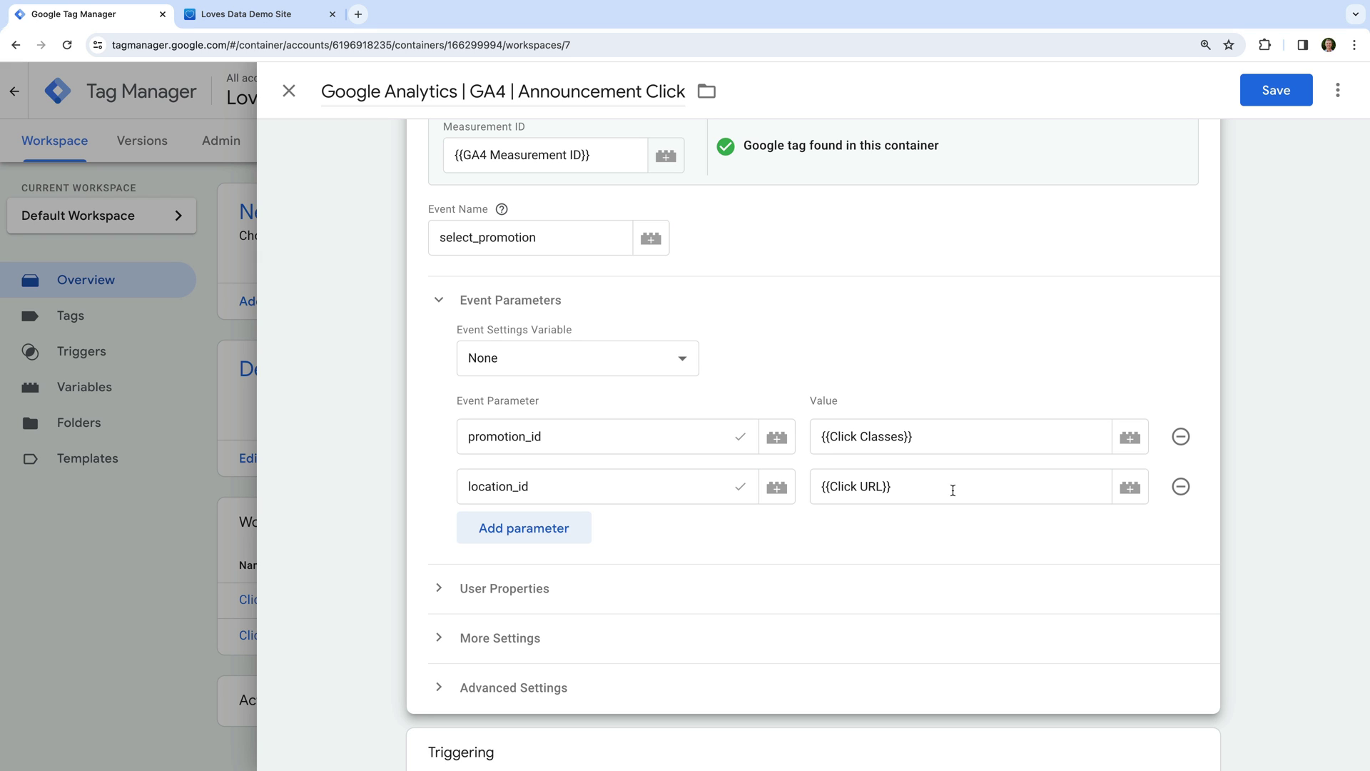
scroll(953, 491, down, 3)
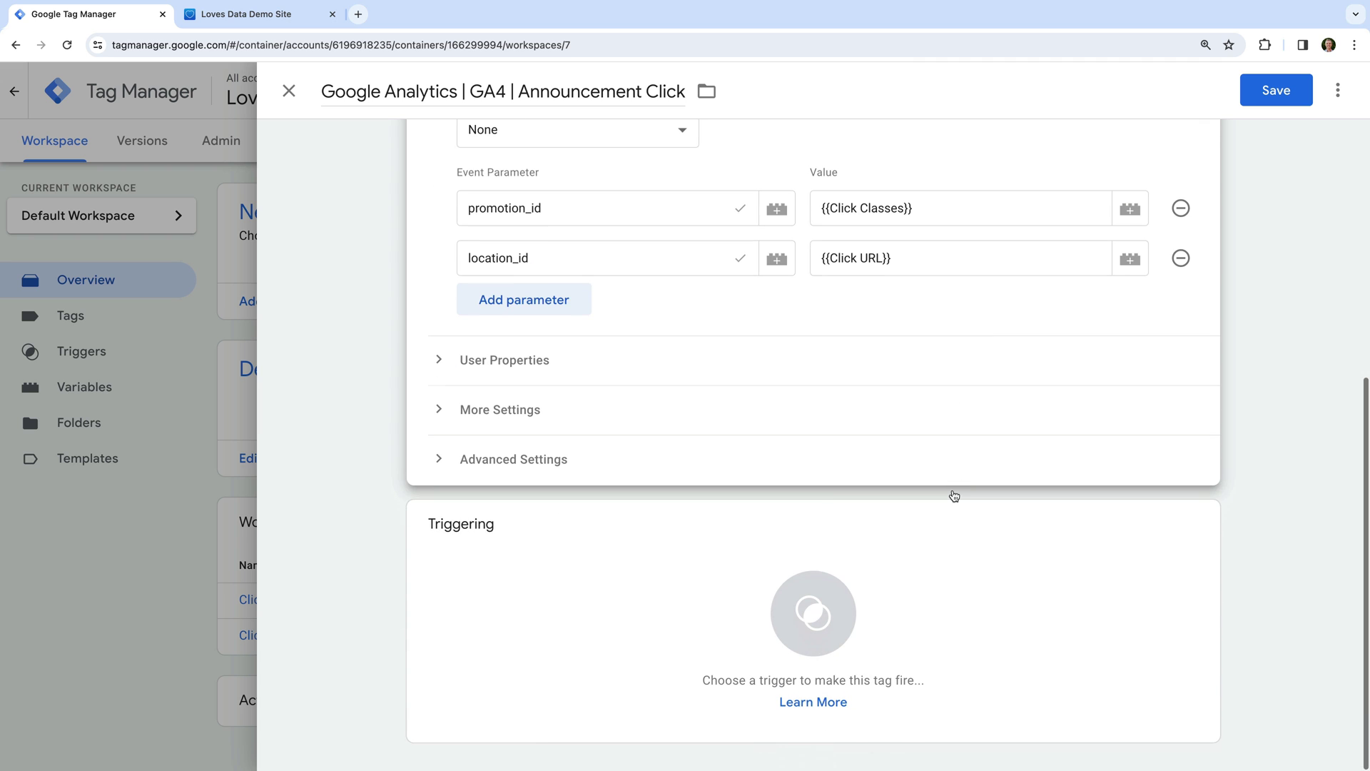
Create a new trigger for the tag and name it 'Announcement Click'.
click(550, 554)
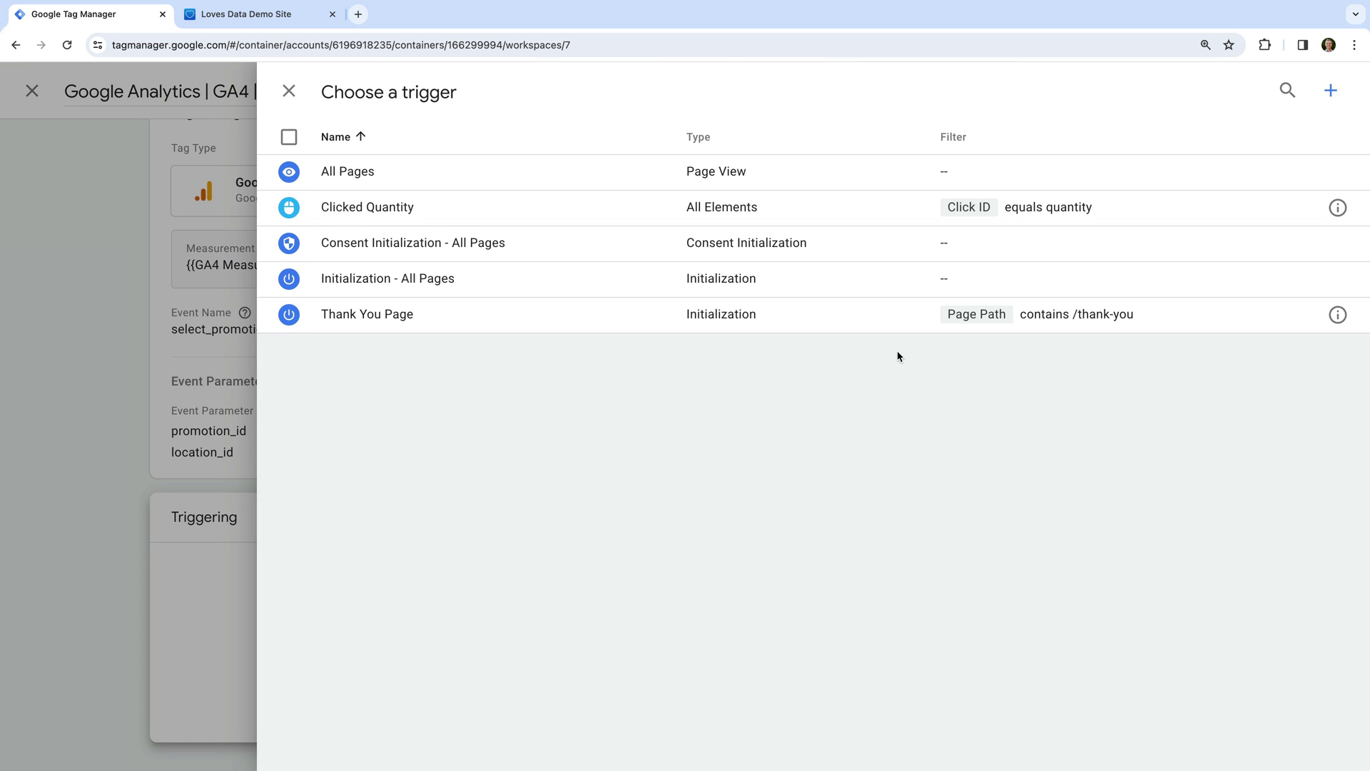
click(1335, 92)
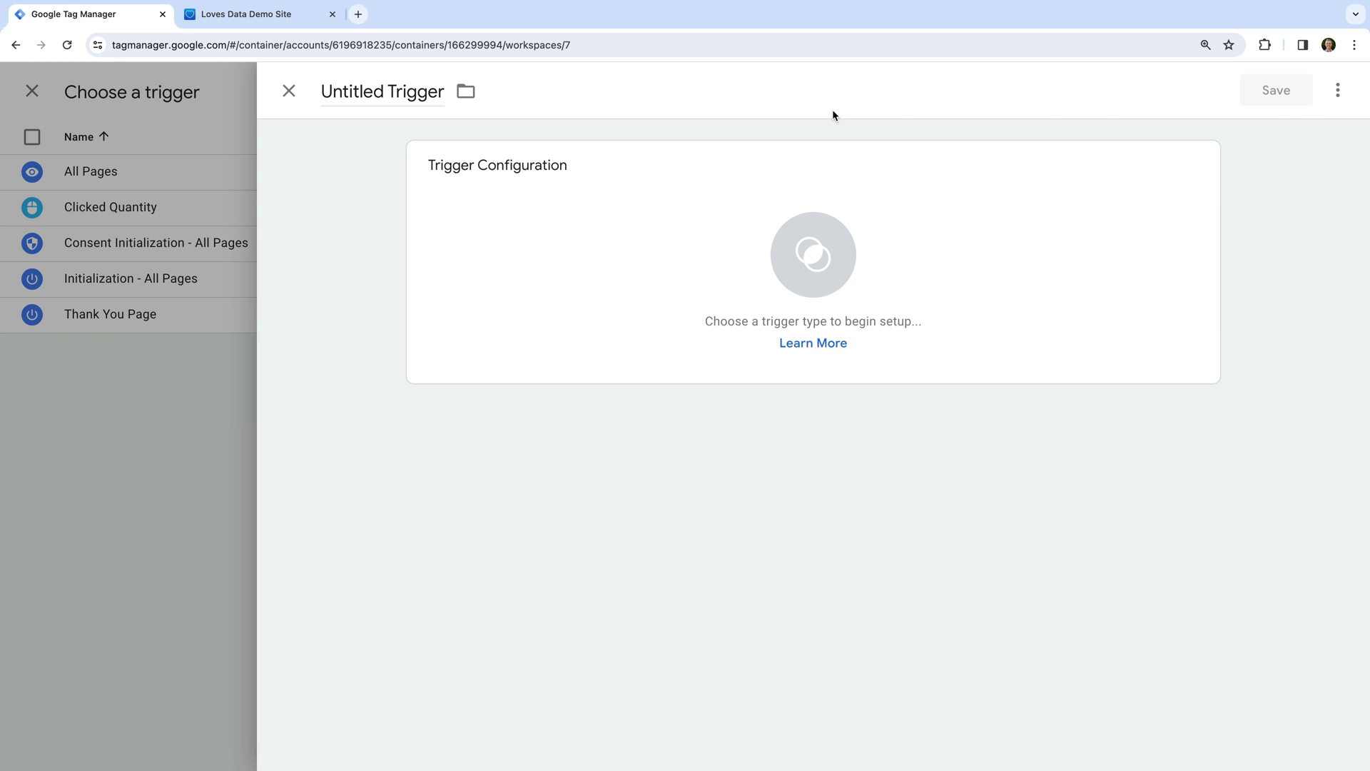
click(416, 91)
triple_click(416, 93)
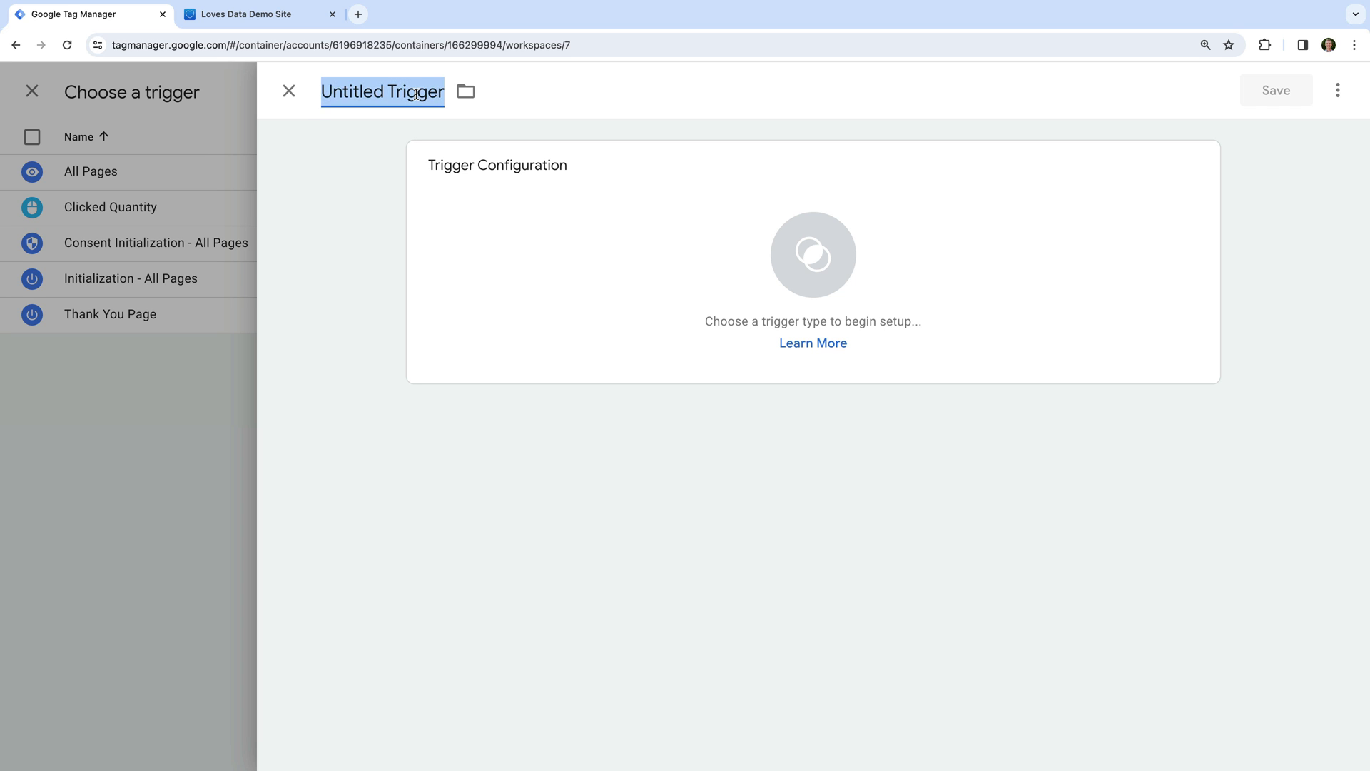
text(Announcement)
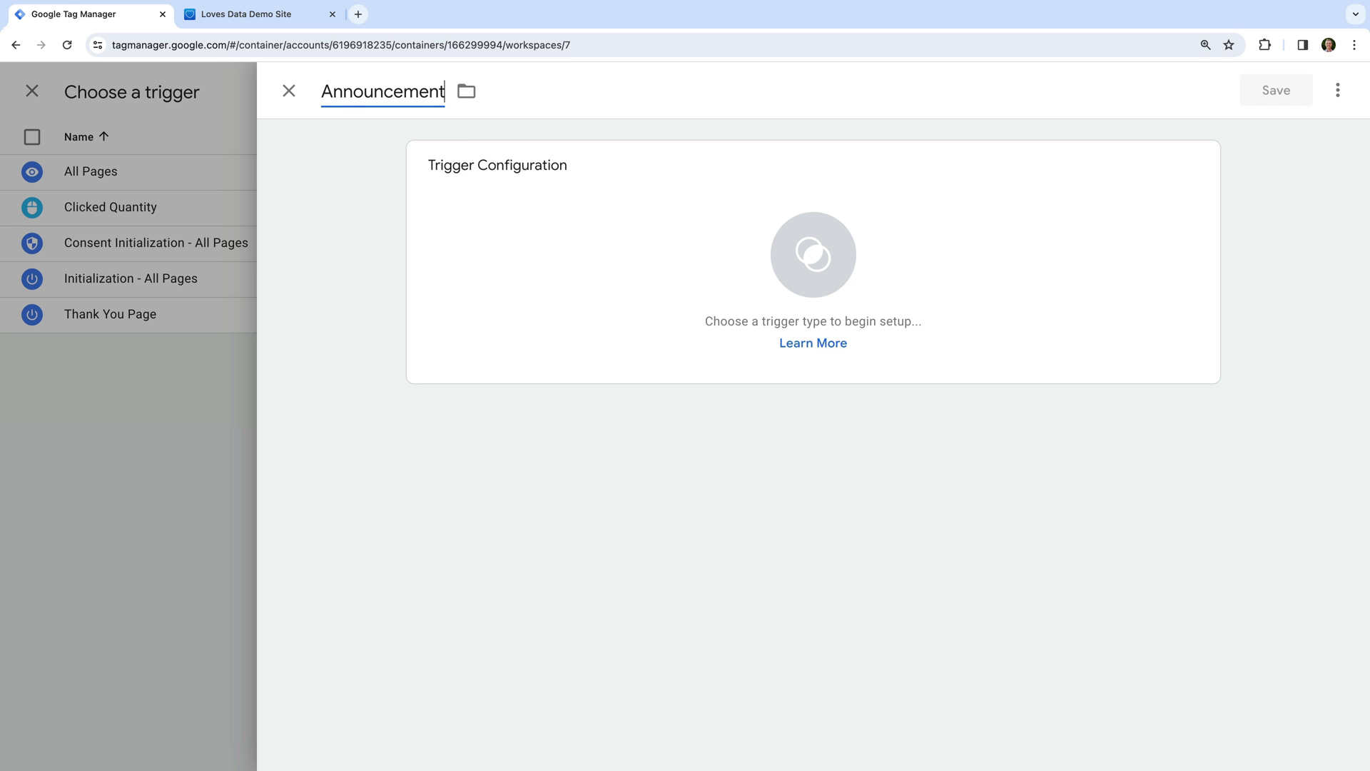
text( Click)
click(376, 139)
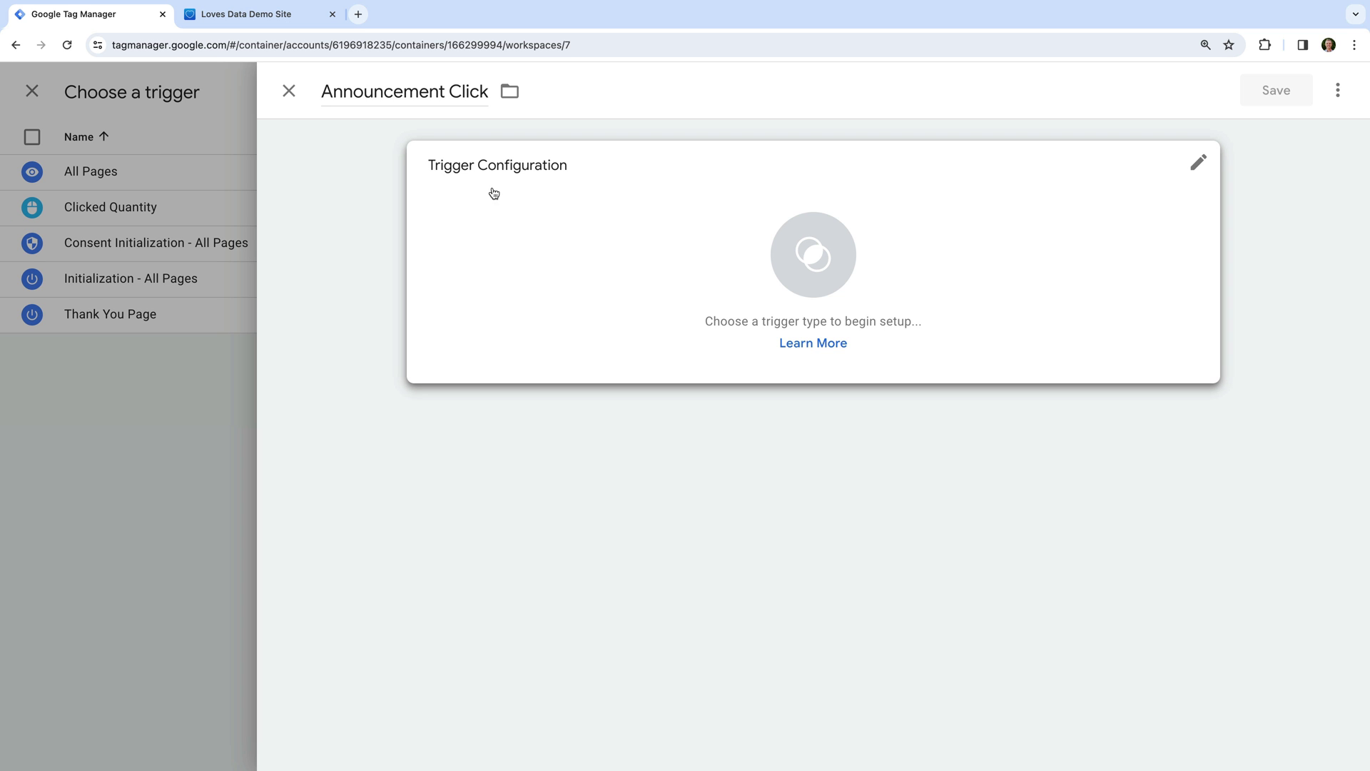
Fire it on Just Links, Some Link Clicks where Click Classes equals sqs-announcement-bar-url, then save trigger and tag.
click(556, 195)
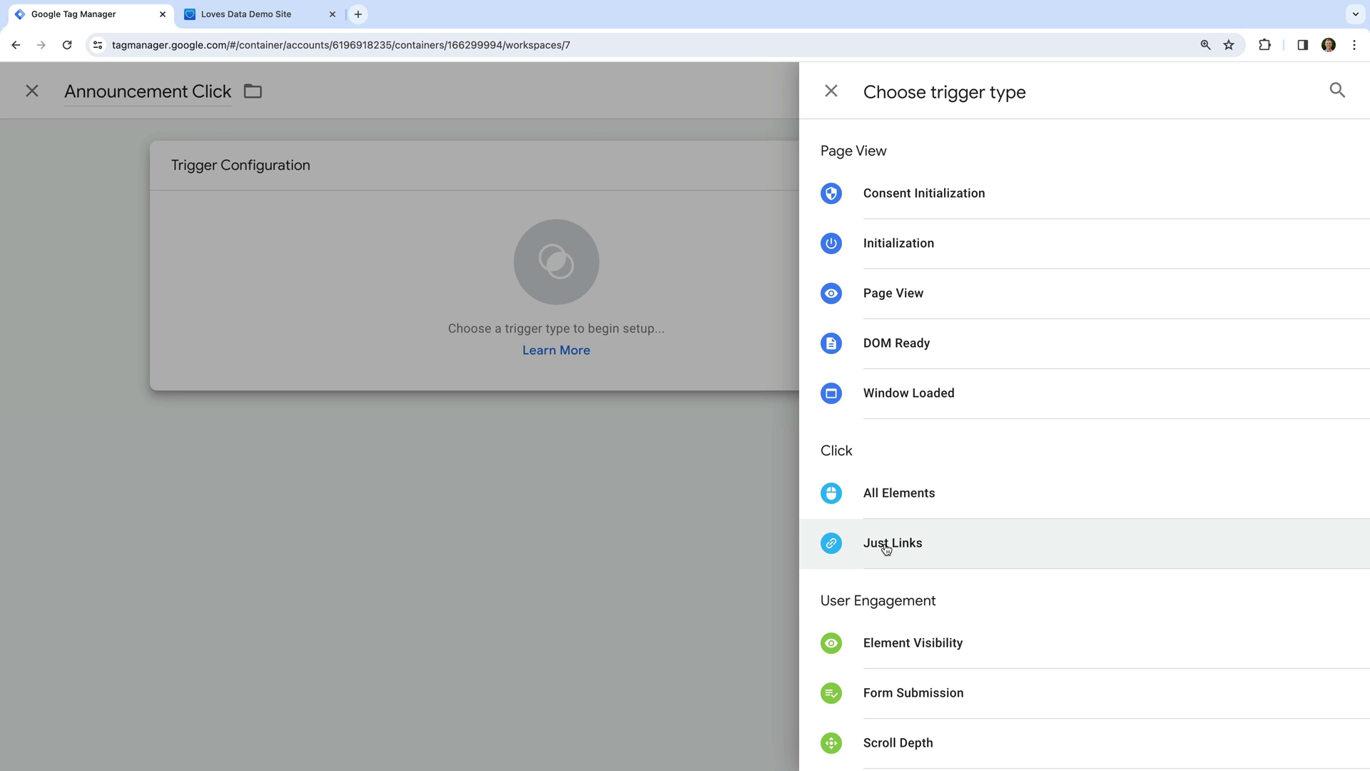
click(912, 554)
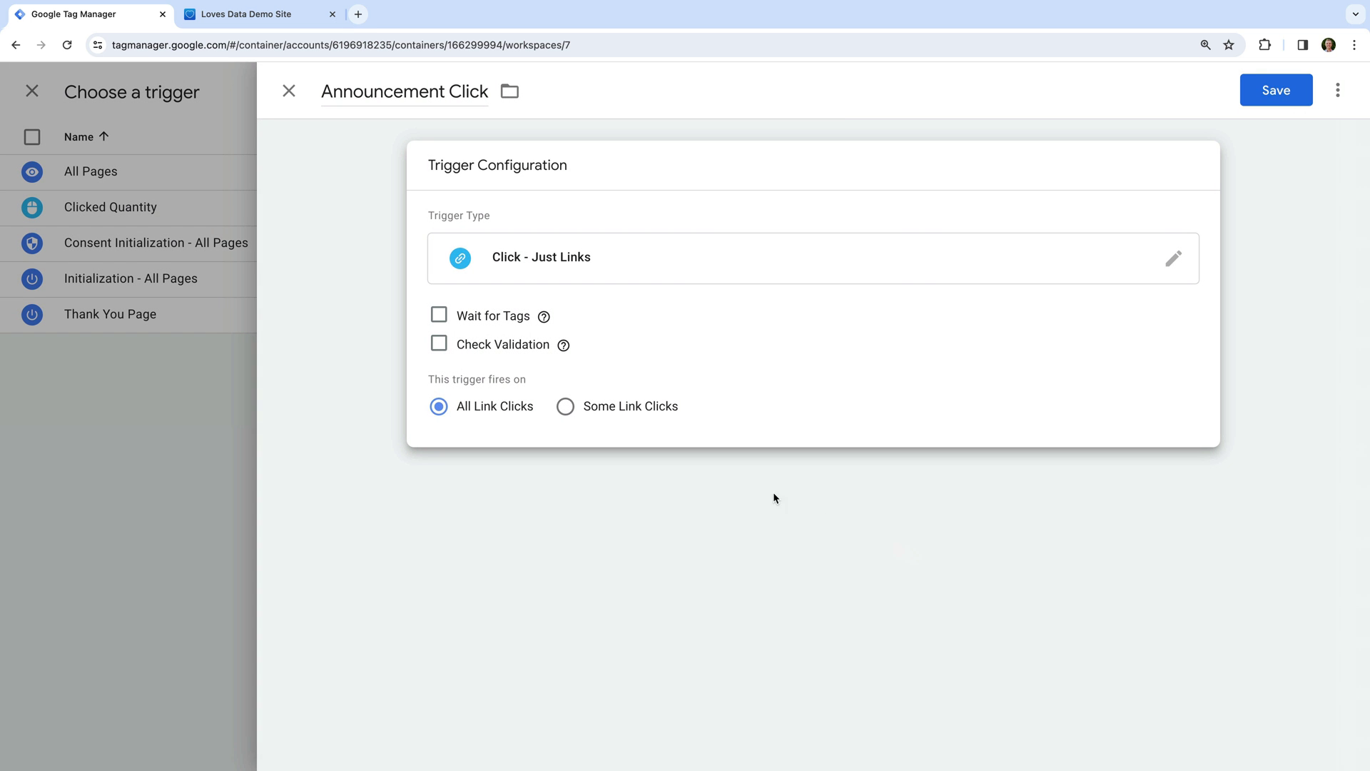
click(601, 409)
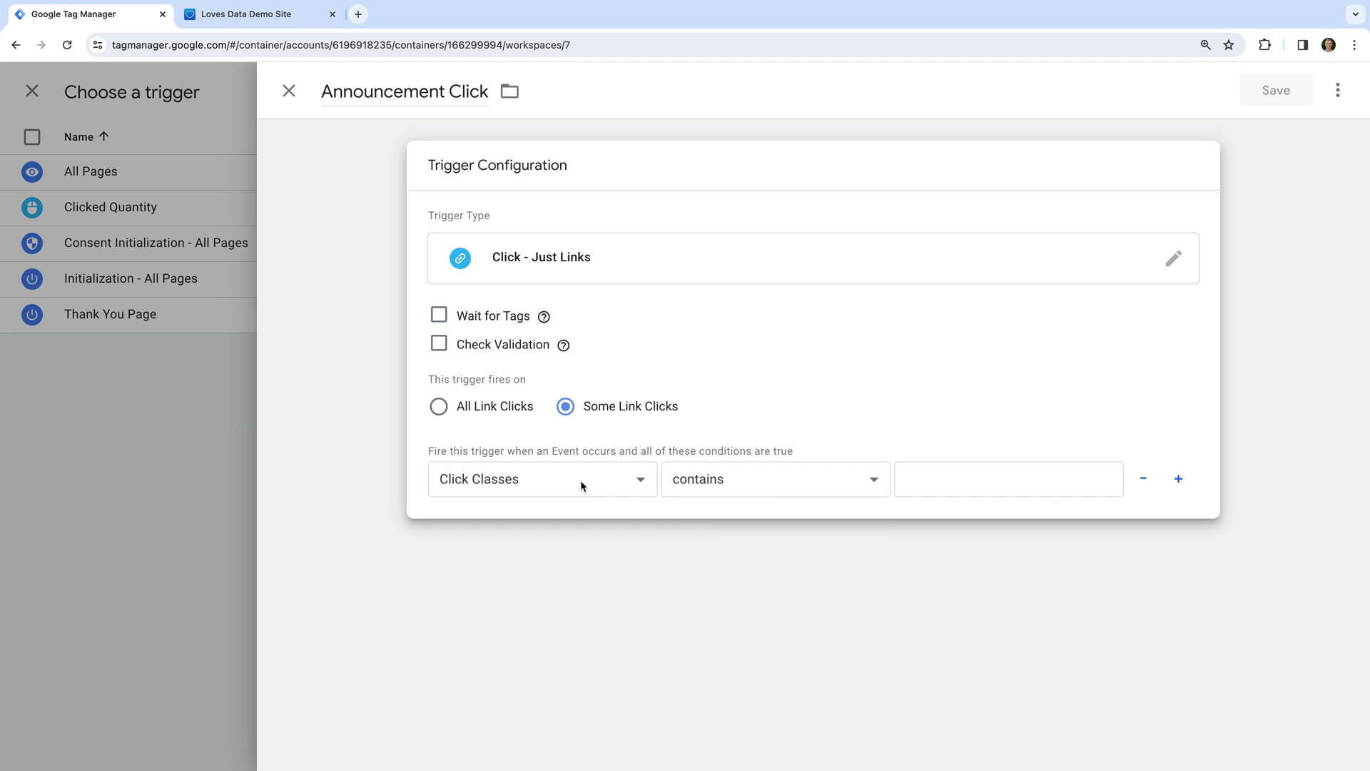
click(768, 488)
click(780, 464)
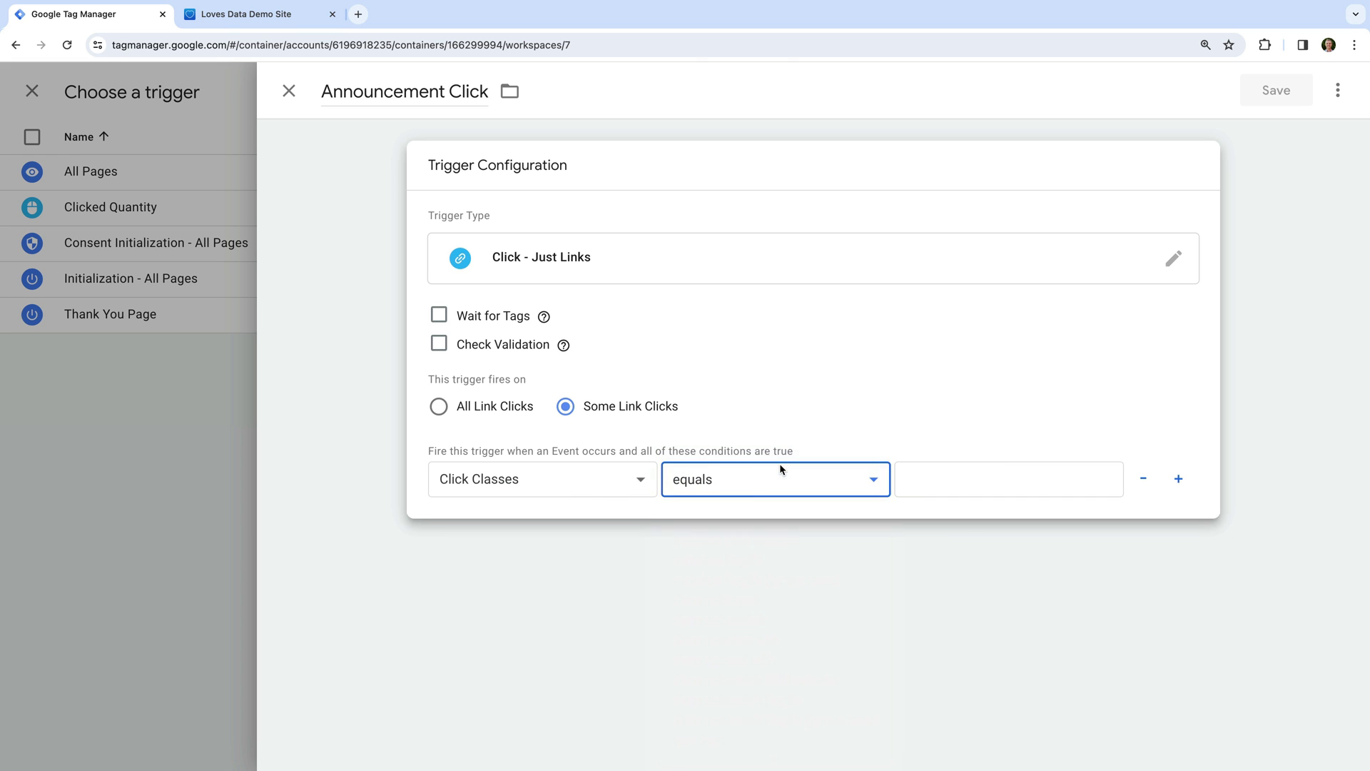
click(954, 480)
text(sqs-announcement-bar-url)
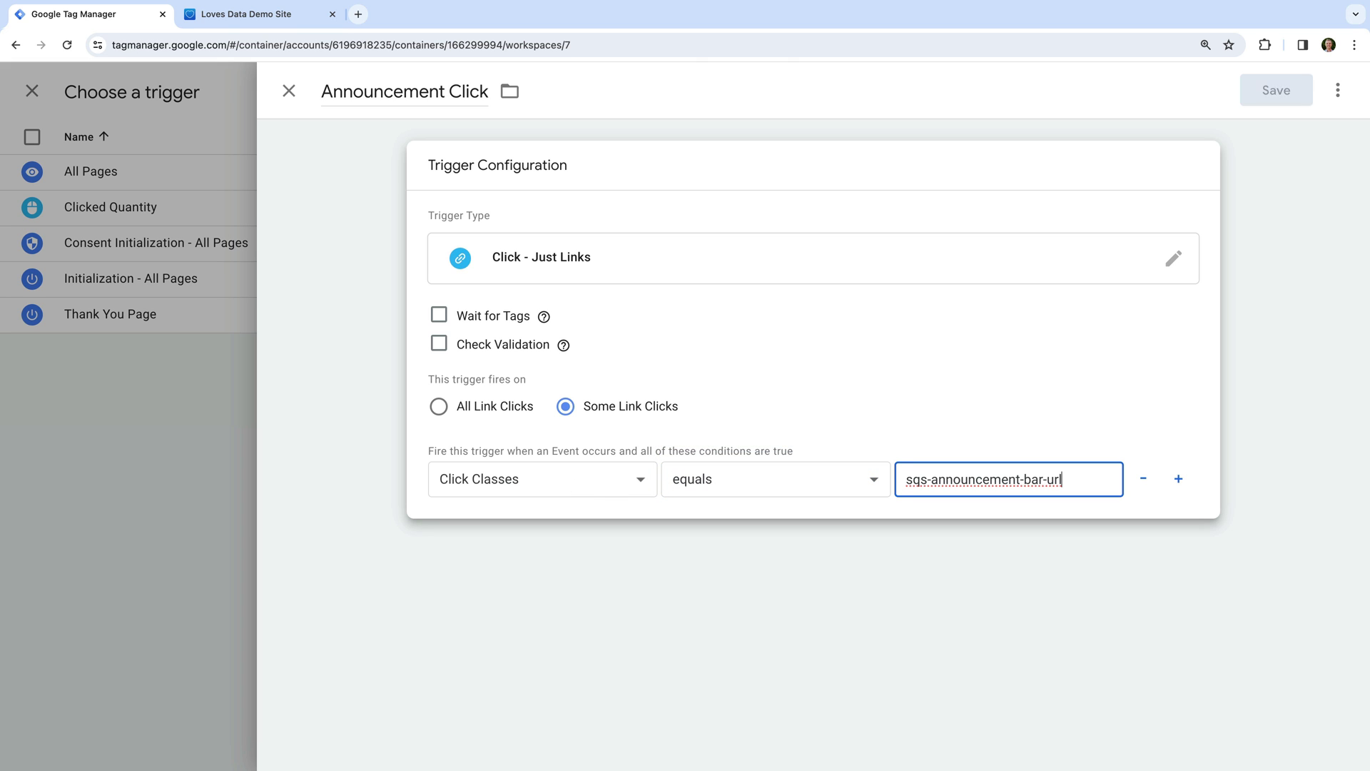
click(1049, 421)
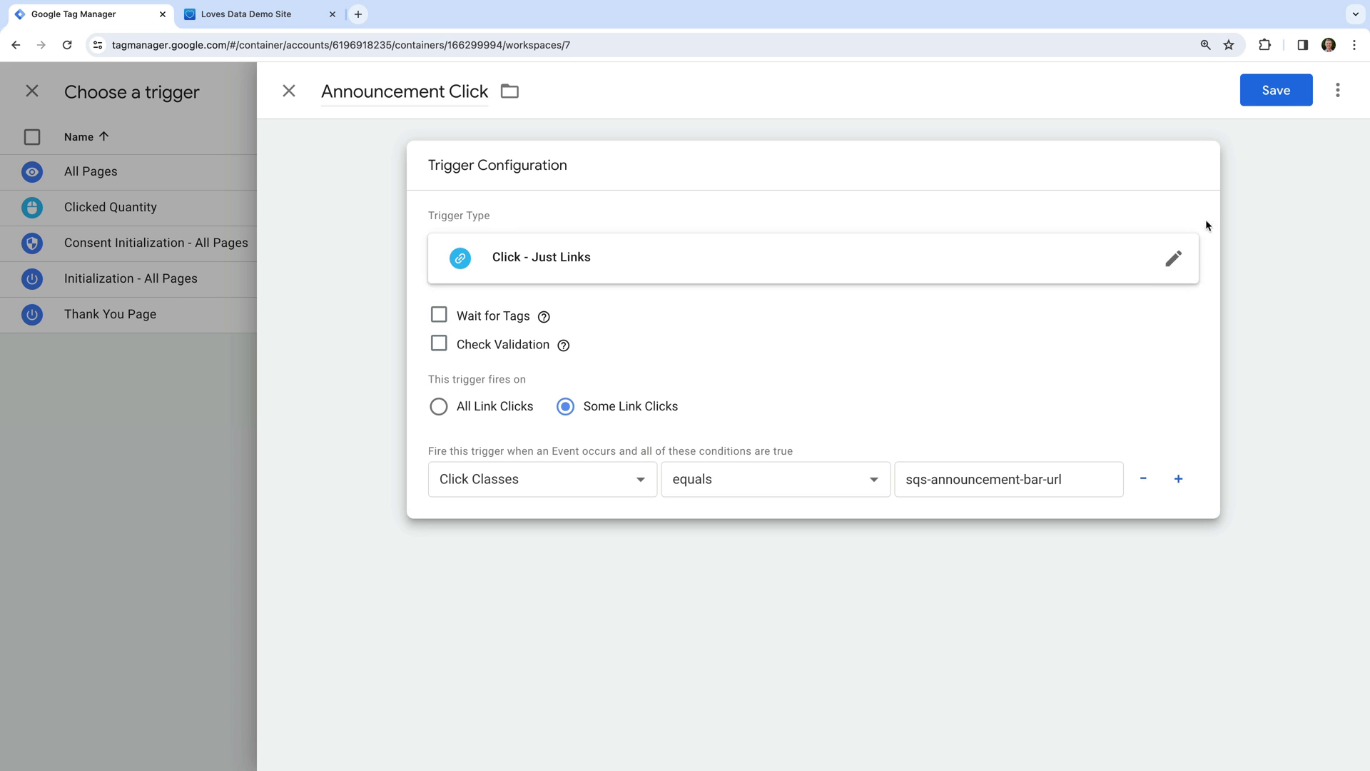
click(1267, 99)
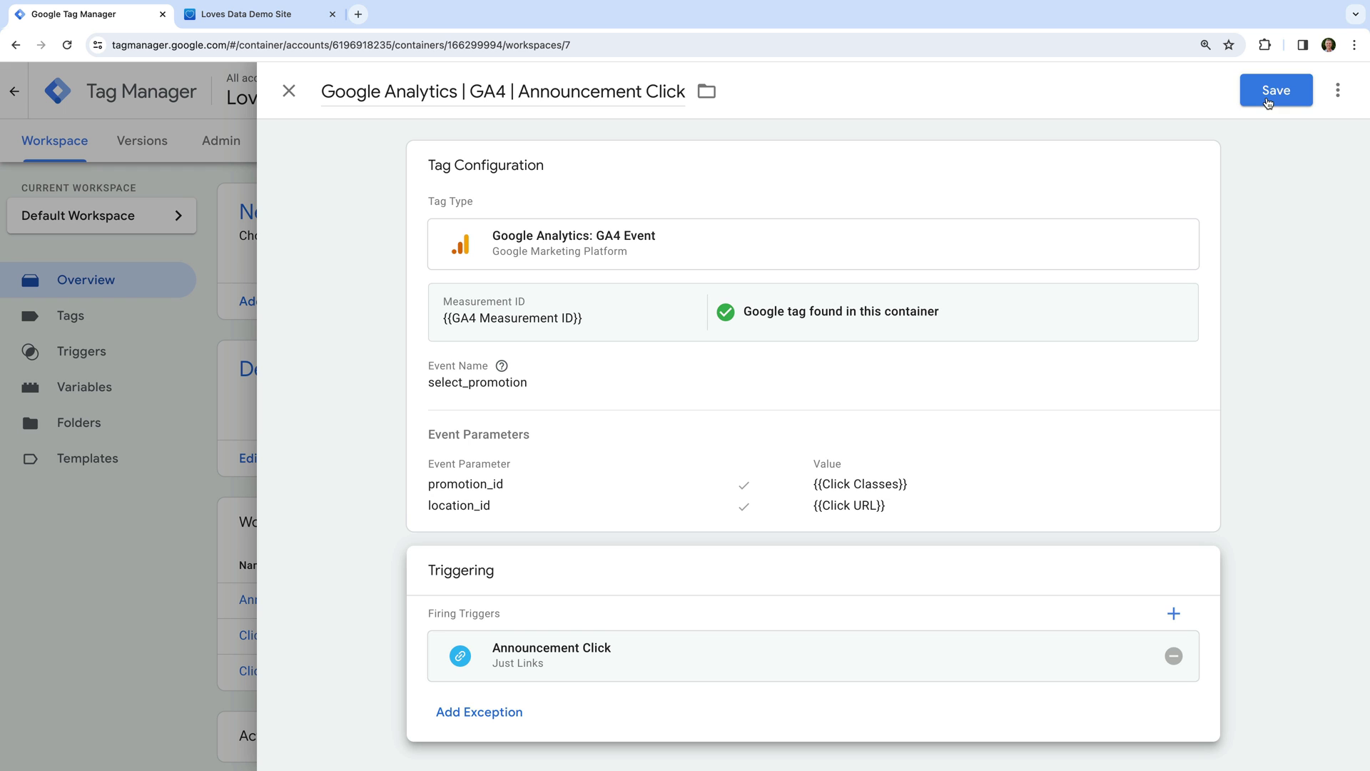
click(1267, 103)
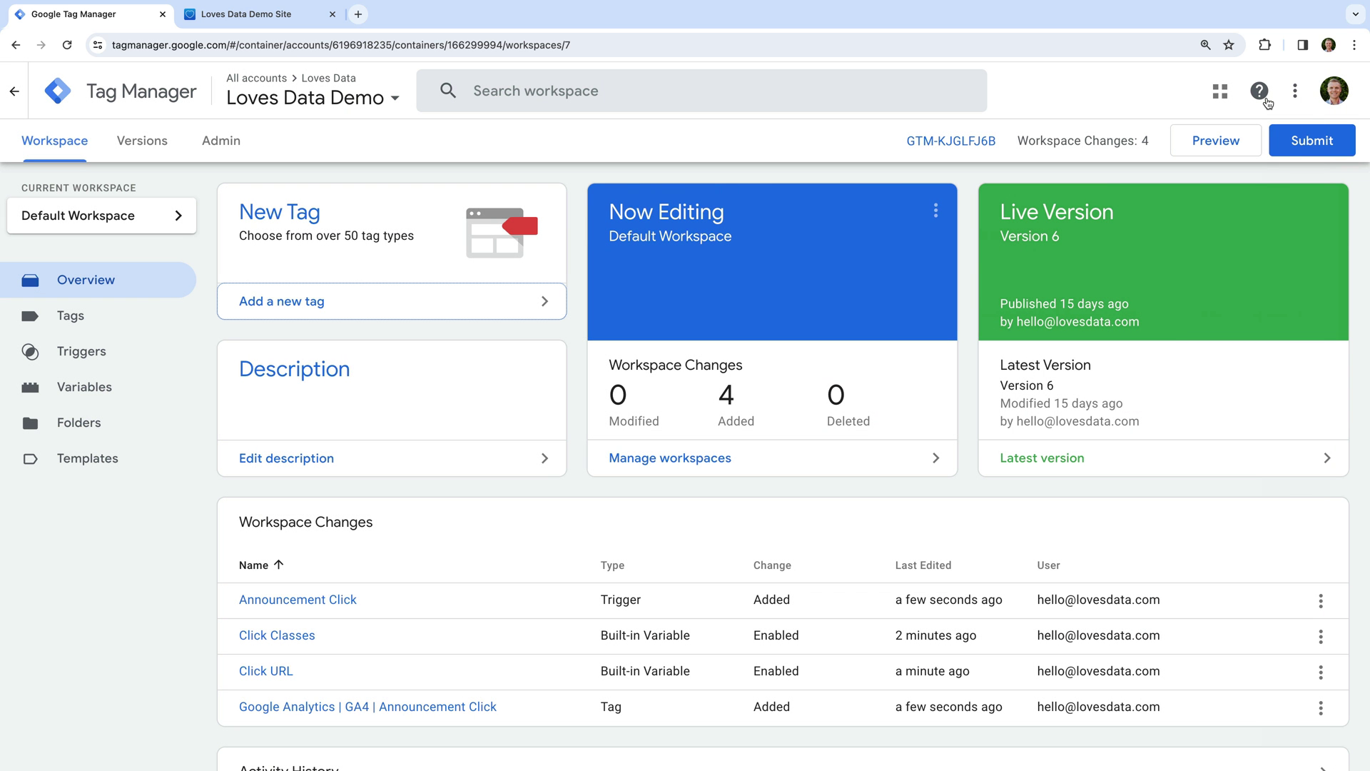
click(1195, 151)
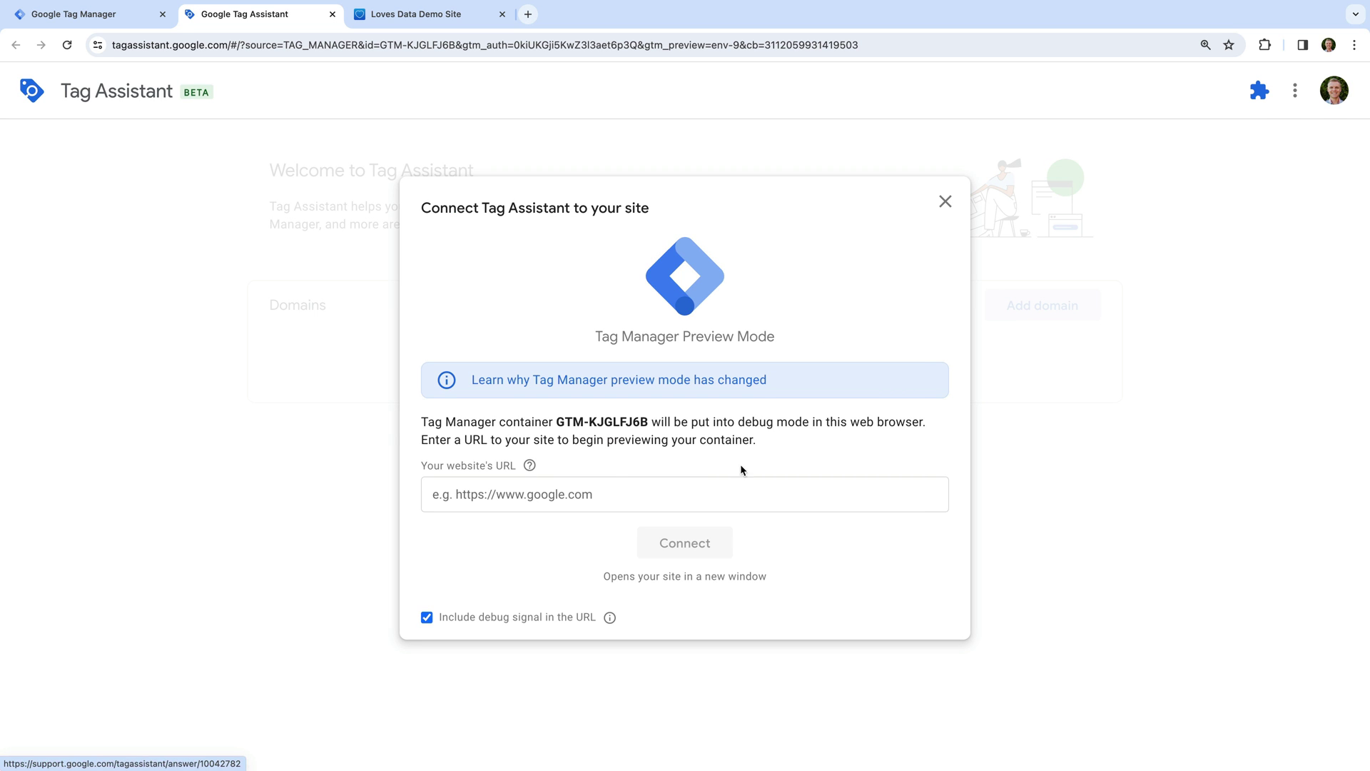
click(608, 484)
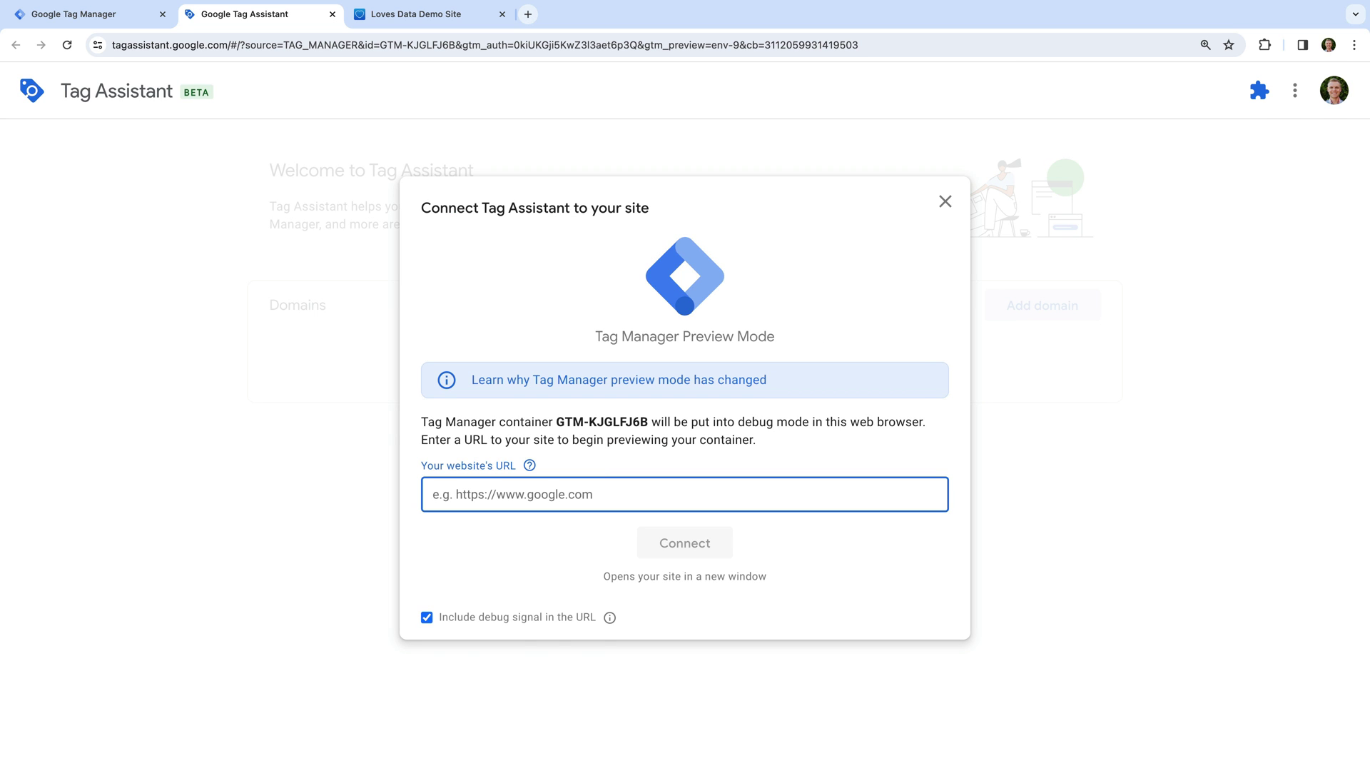
text(https://ww)
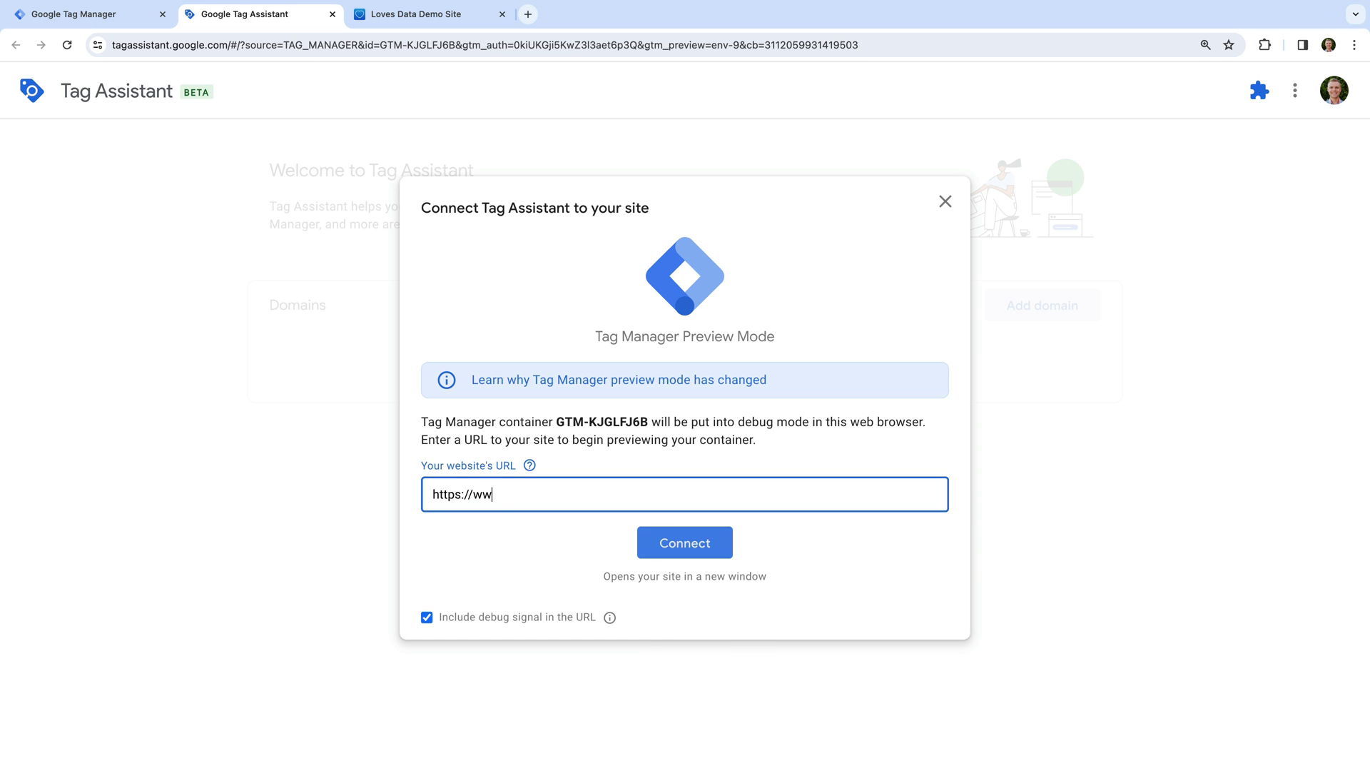
text(w.lovesdata-test.com)
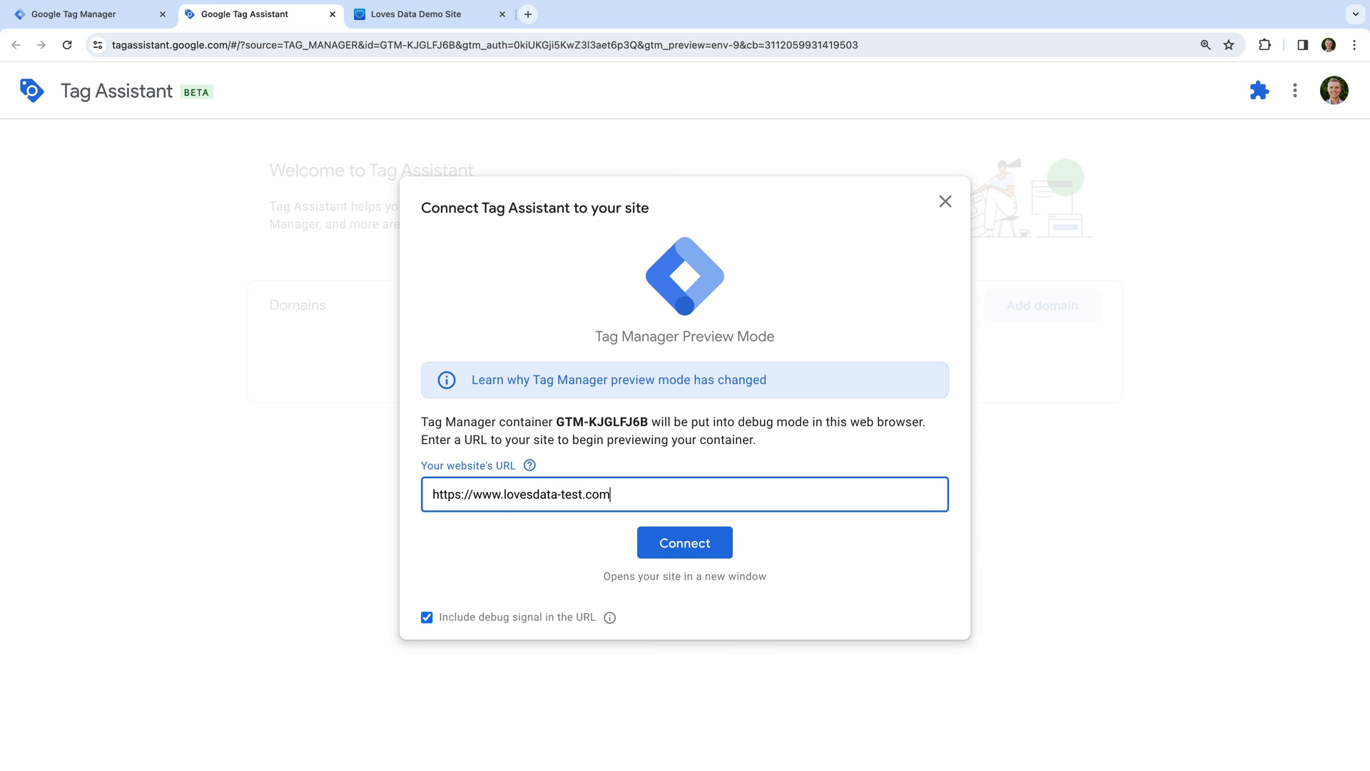
click(654, 540)
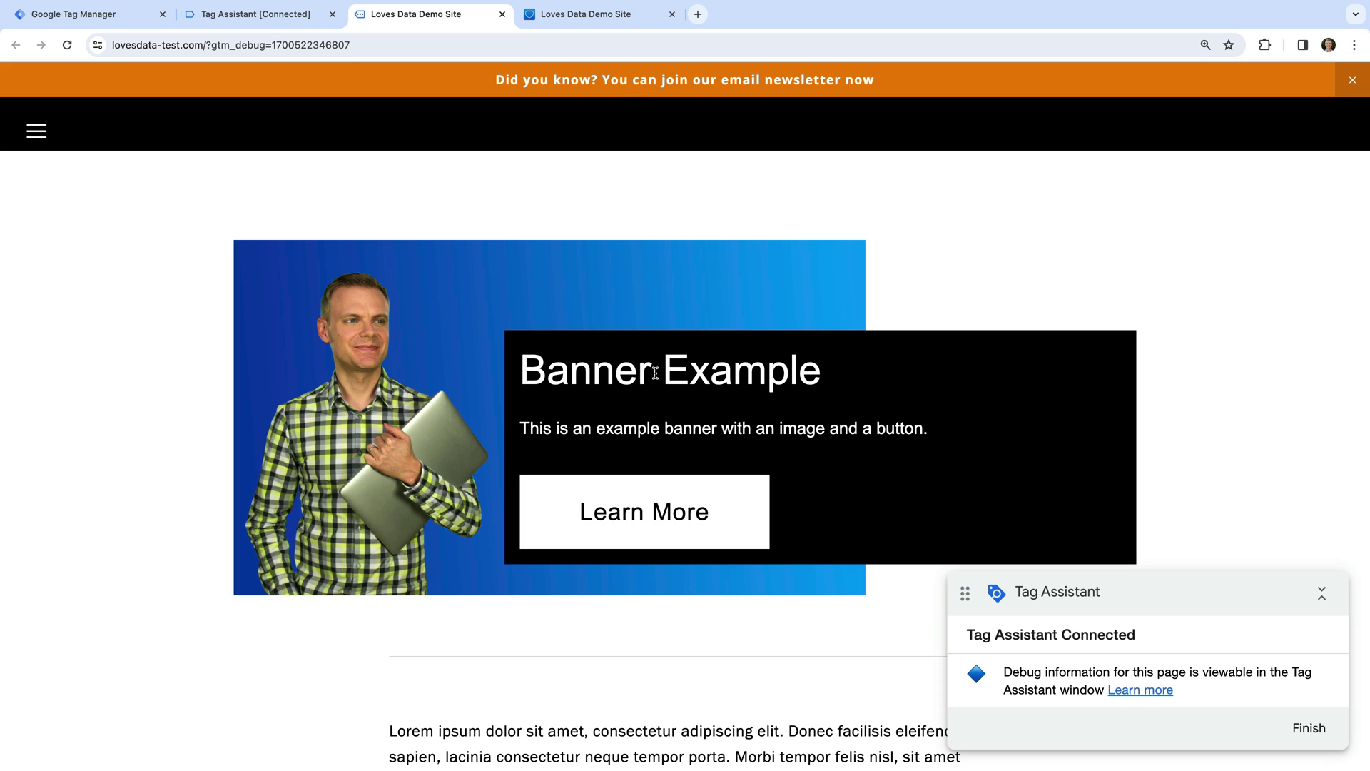
Click the newsletter announcement bar and check Tag Assistant's summary for the fired Announcement Click tag.
click(622, 84)
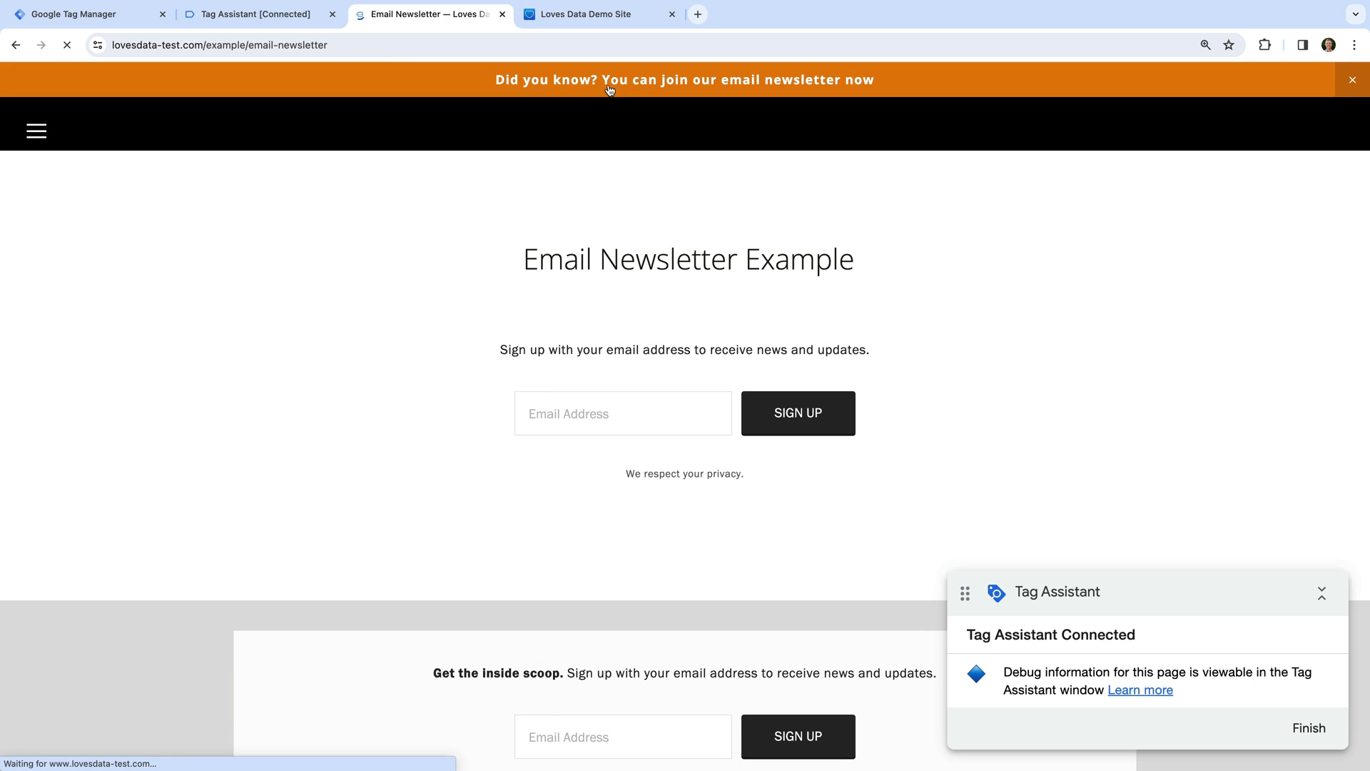
click(289, 21)
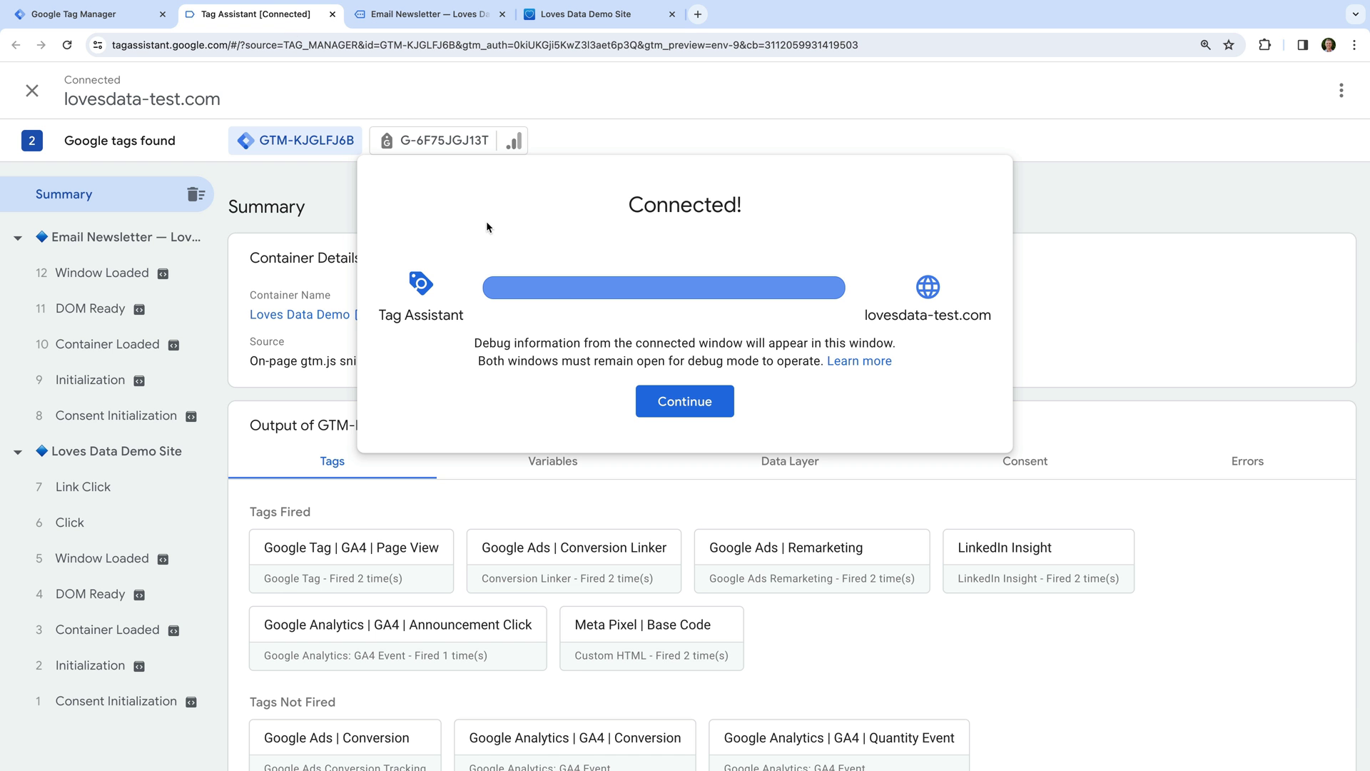
click(677, 394)
scroll(742, 432, down, 1)
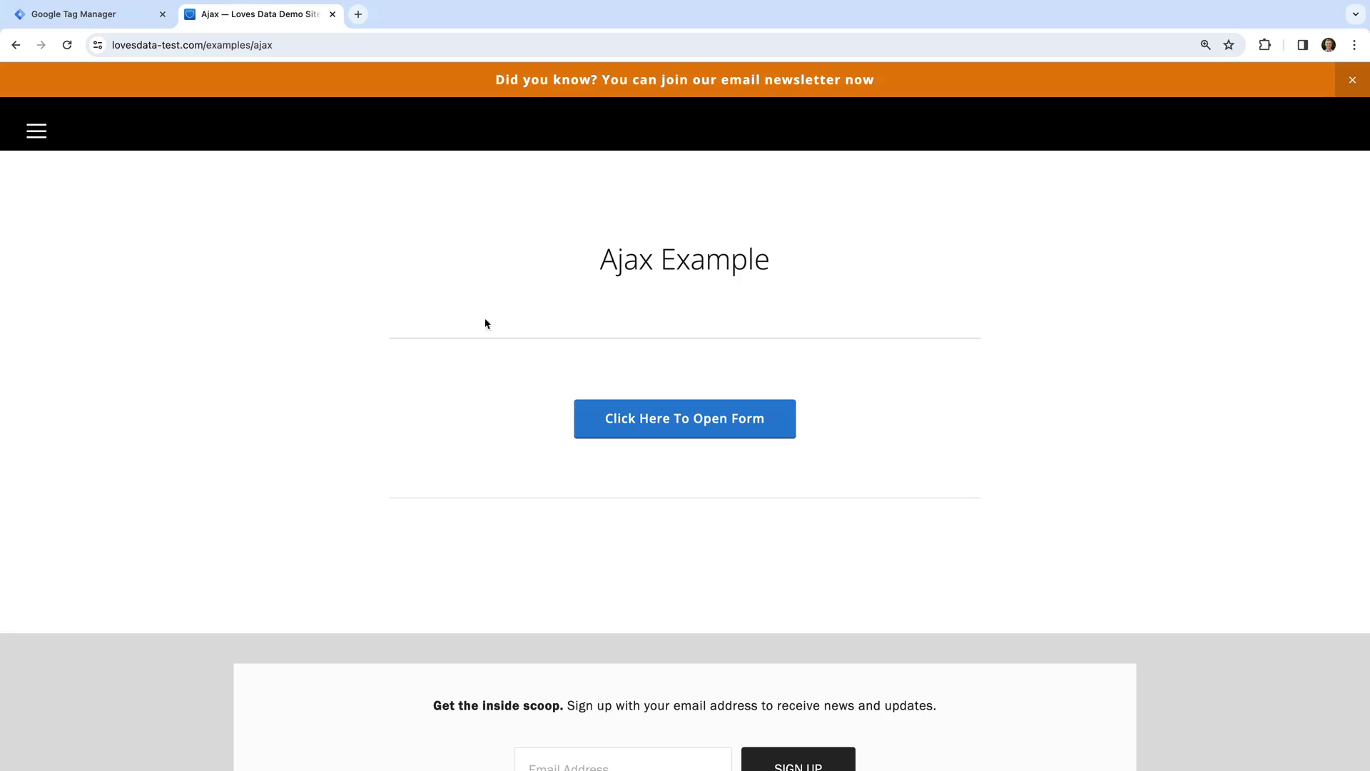
Inspect the Ajax page's open-form button to read its sqs-editable-button class, then return to Tag Manager.
click(780, 429)
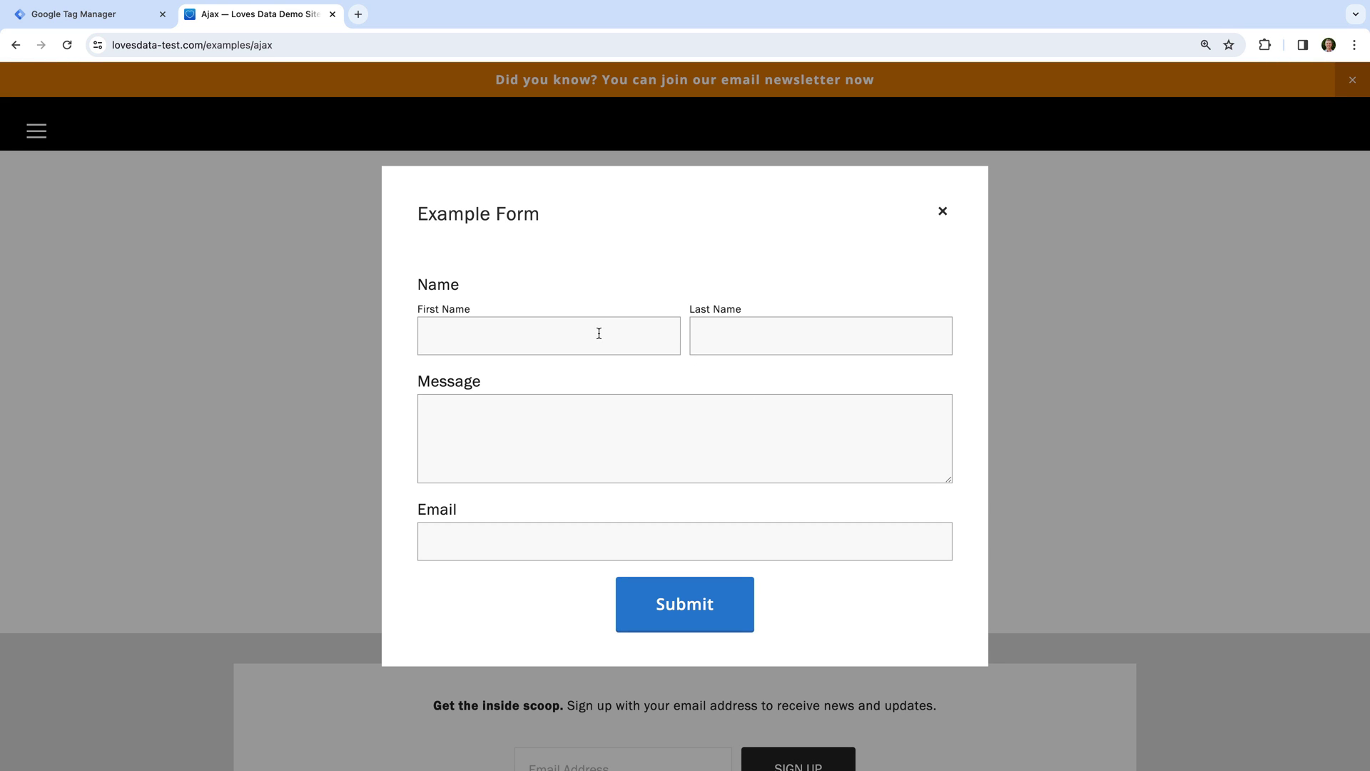
click(943, 211)
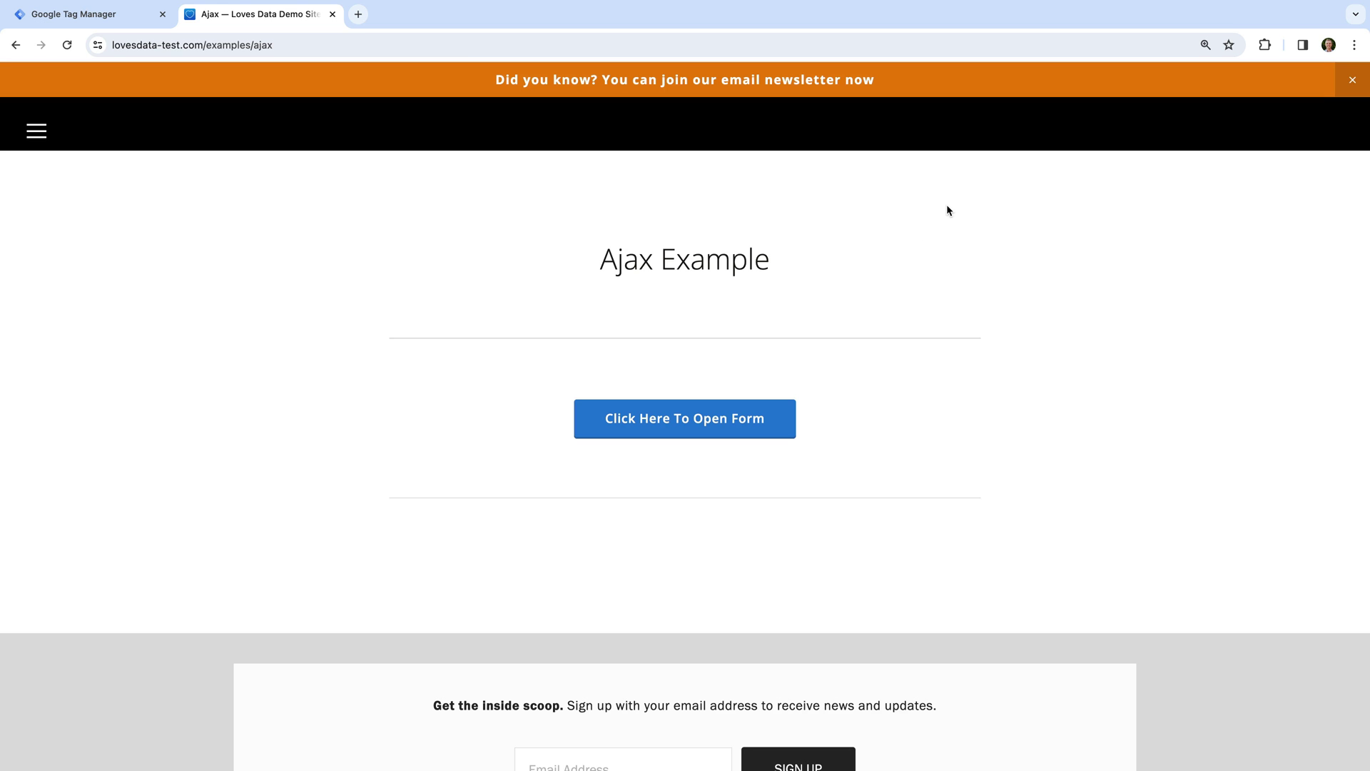
right_click(693, 421)
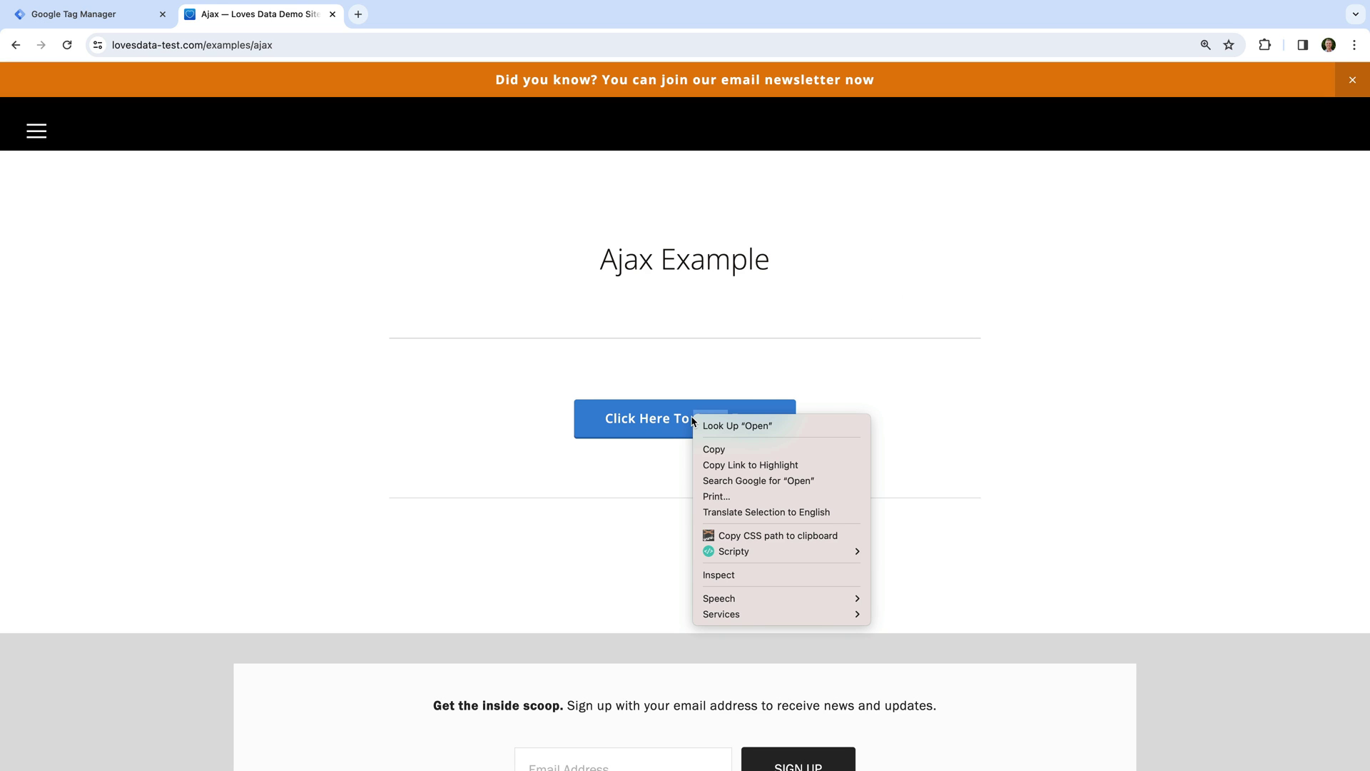
click(789, 578)
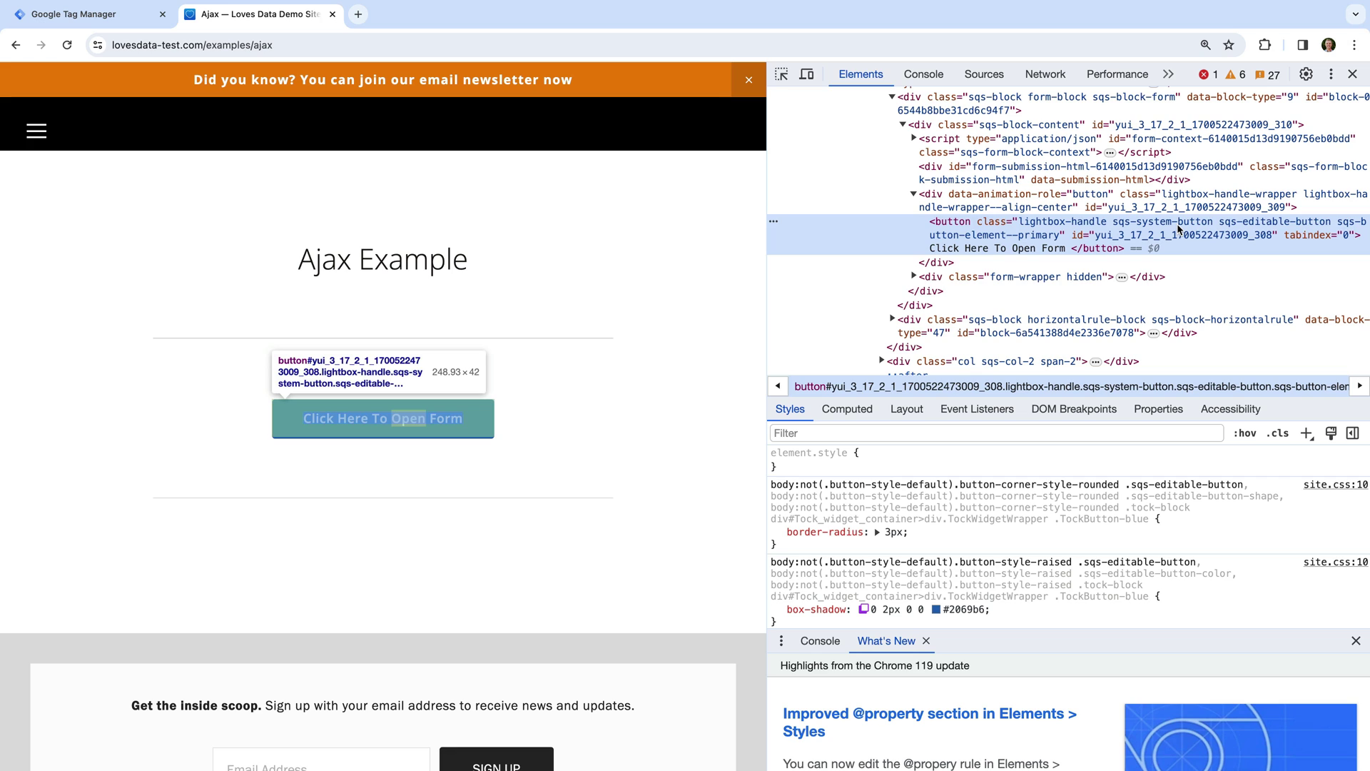
drag(1218, 226, 1333, 224)
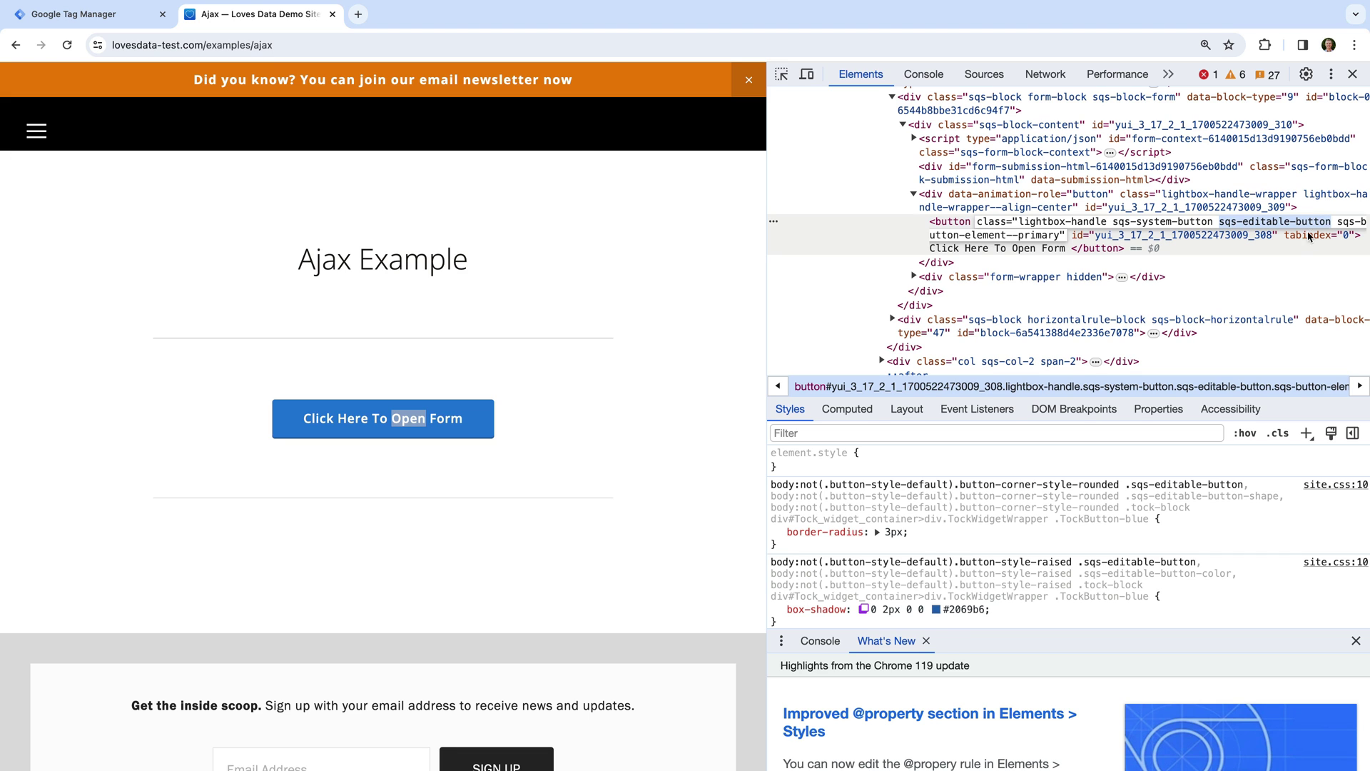
click(144, 21)
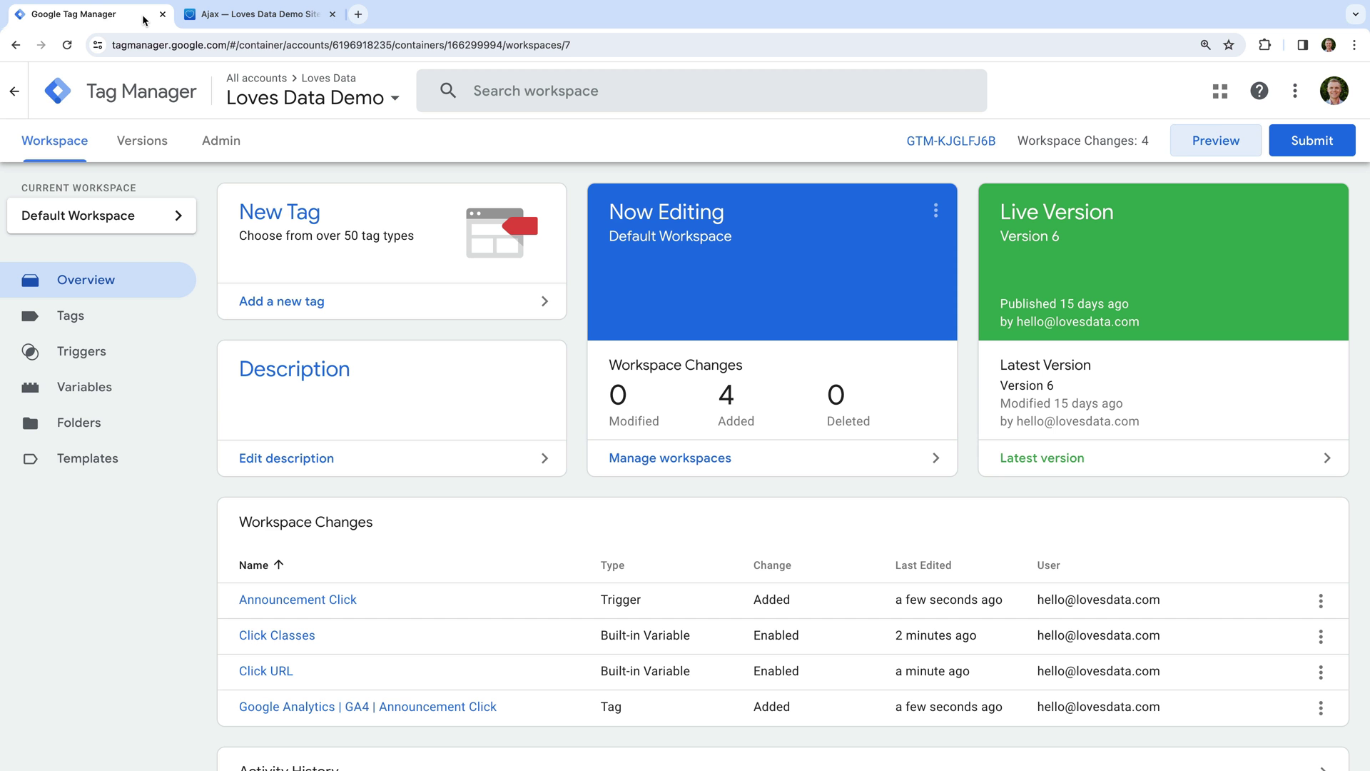
Create a new tag named 'Google Analytics | GA4 | Button Form'.
click(332, 302)
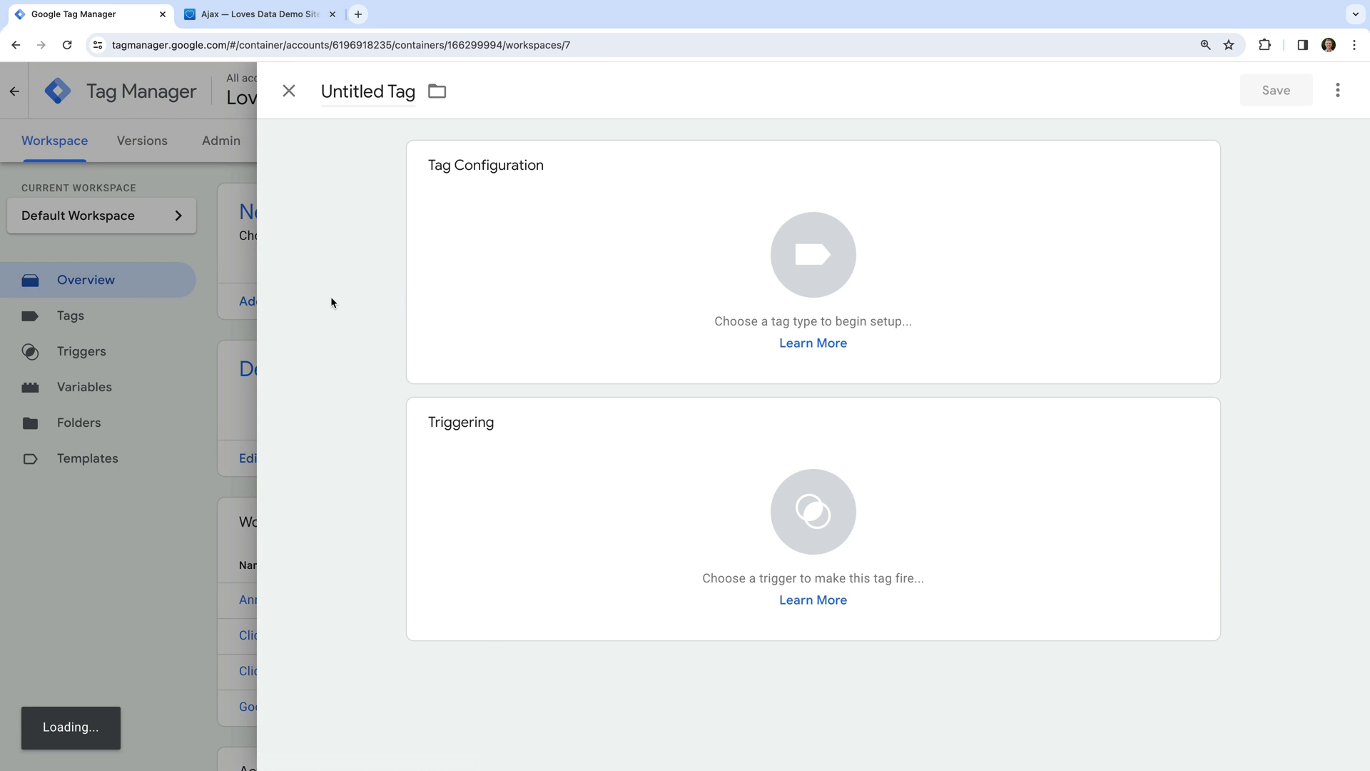
click(391, 97)
text(Go)
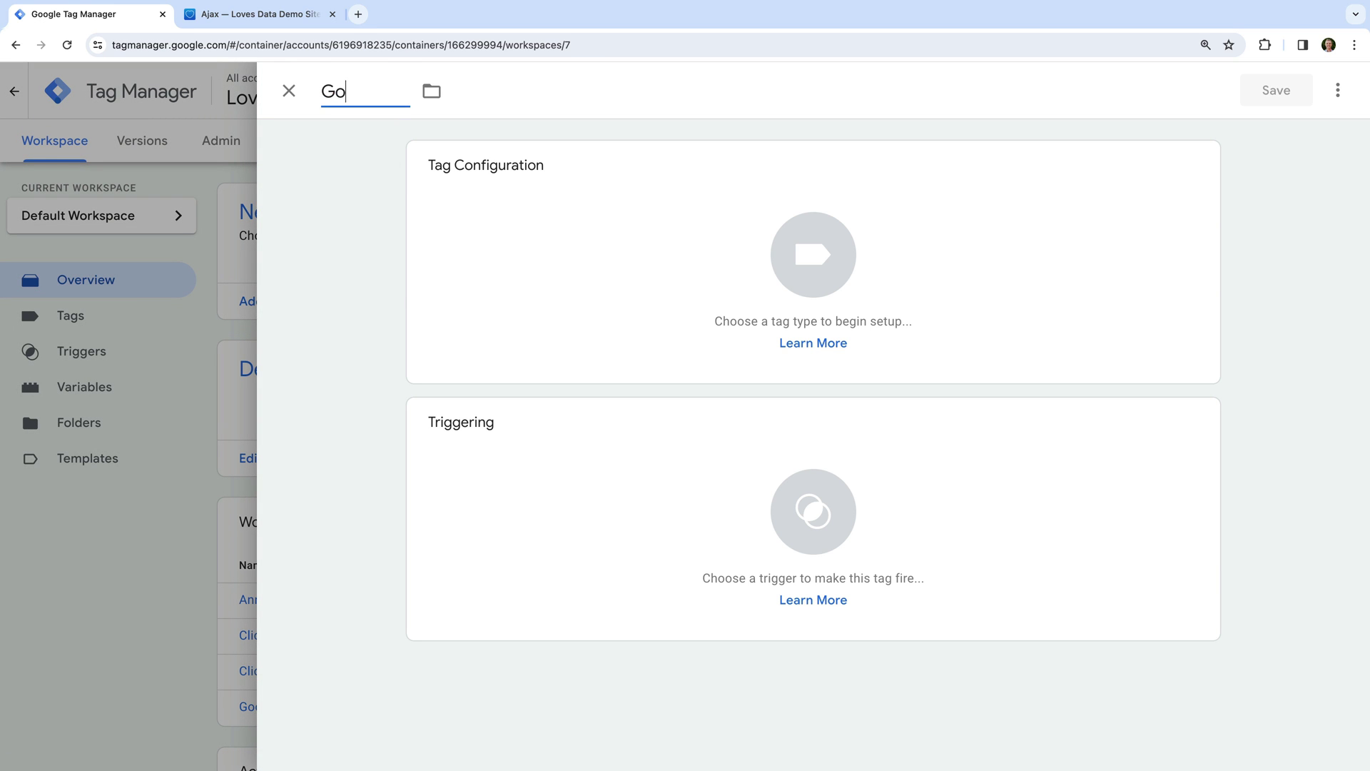
text(ogle Analytics)
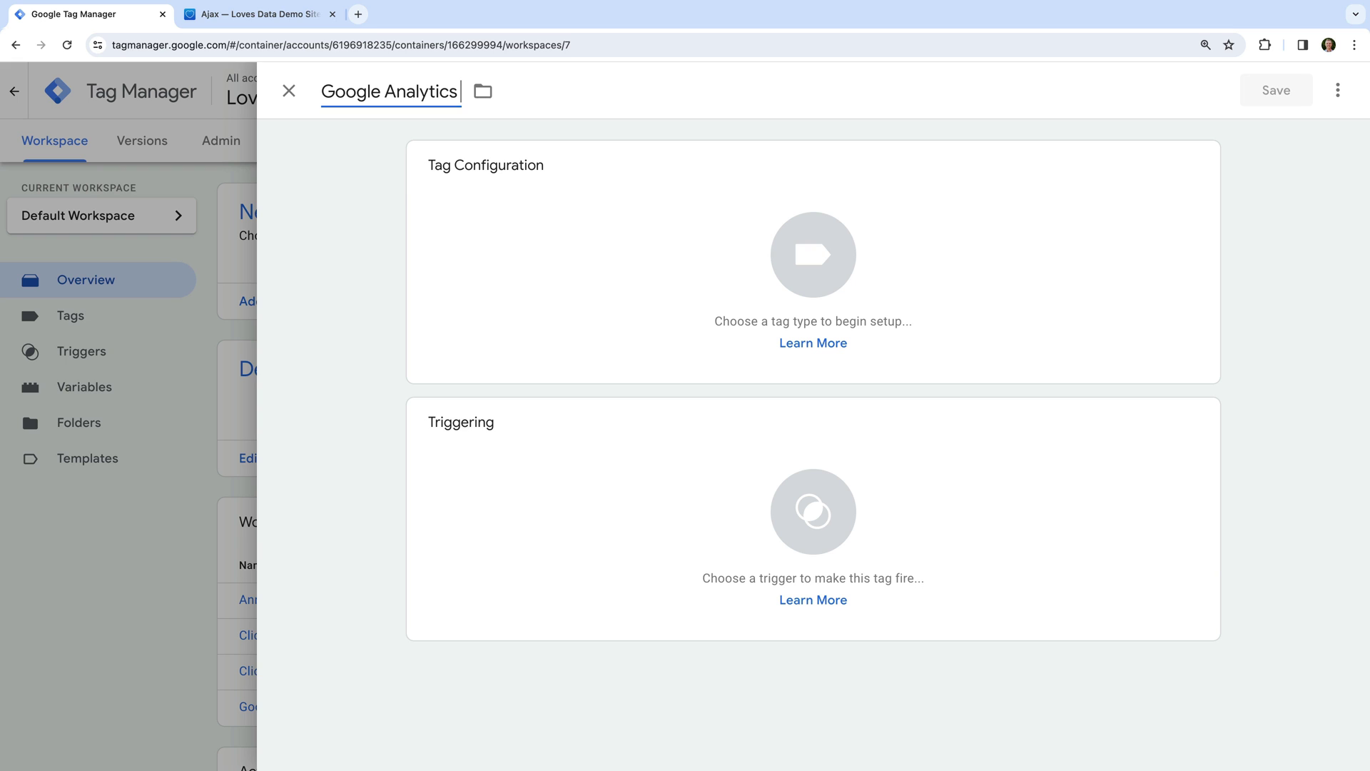
text( | GA4 | Button Form)
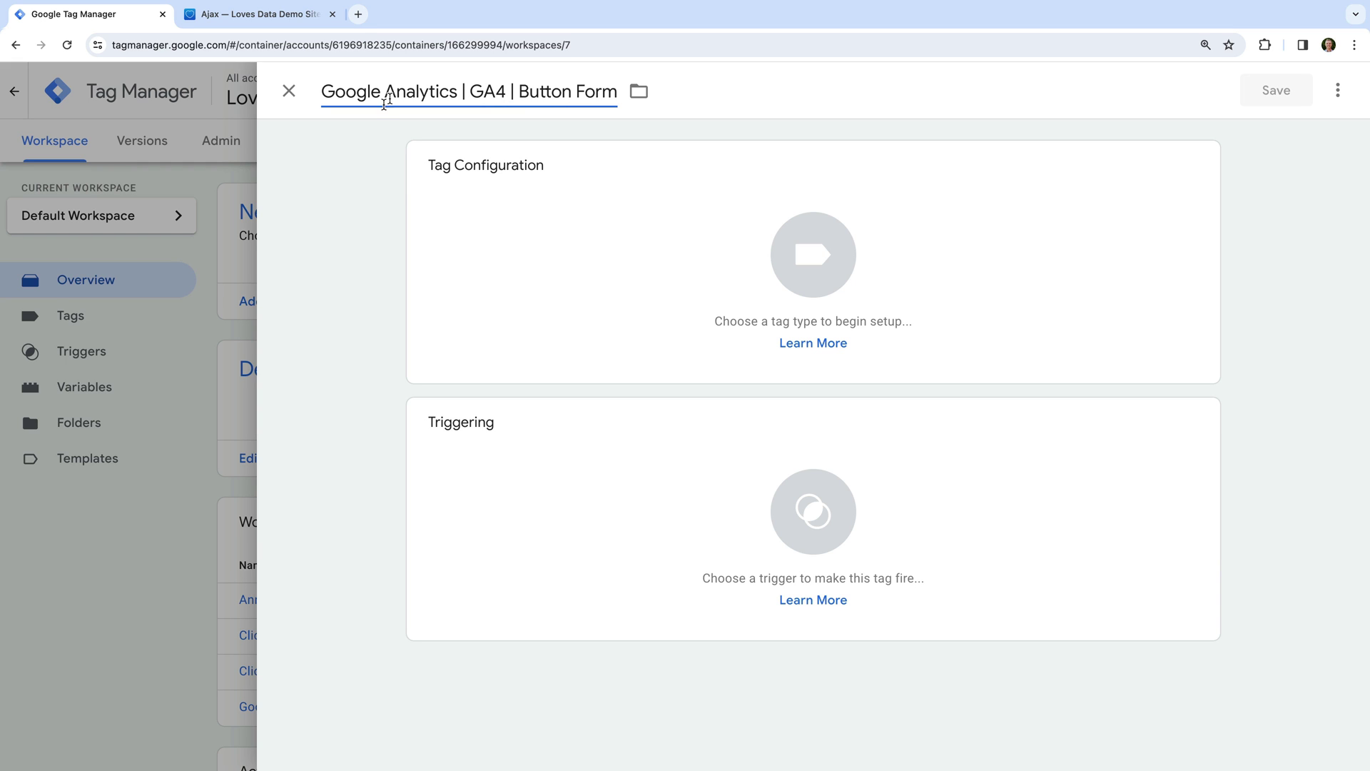
click(346, 140)
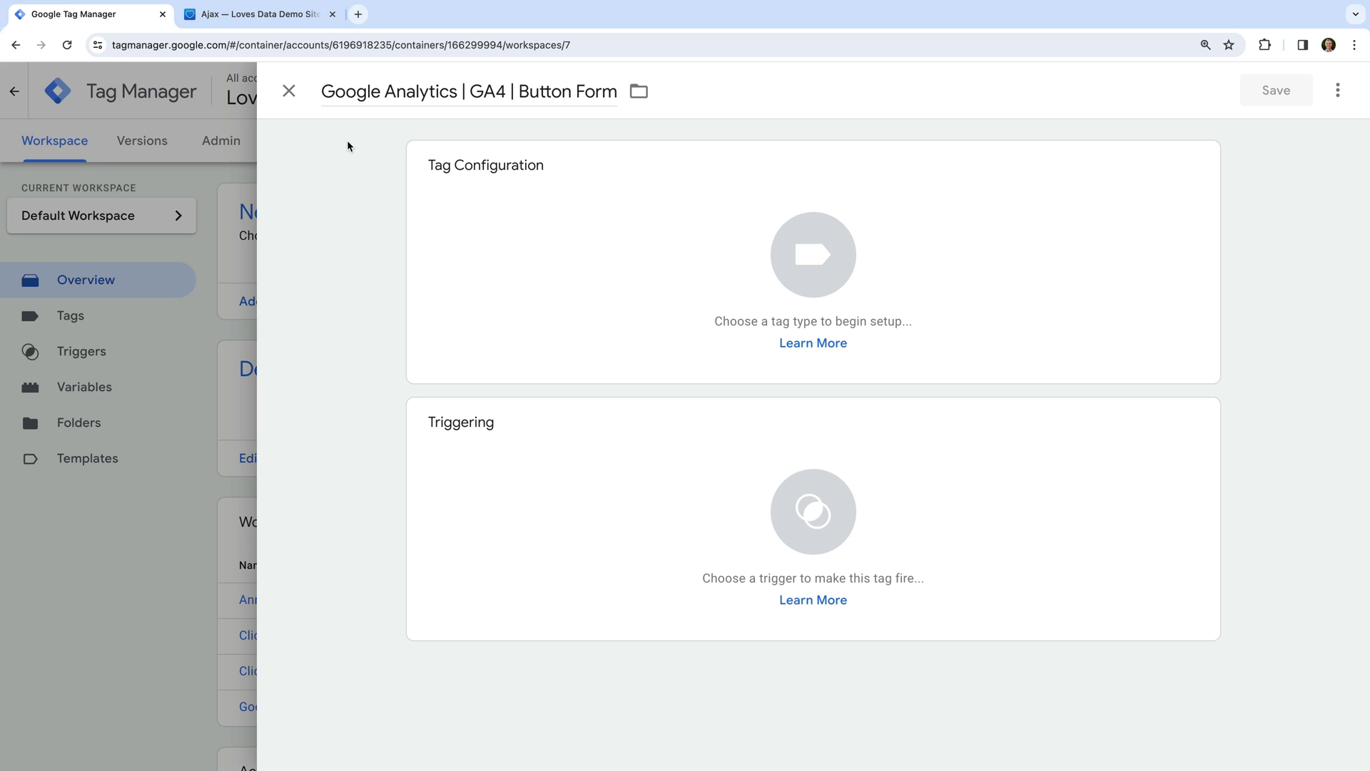
Make it a Google Analytics: GA4 Event using {{GA4 Measurement ID}}.
click(499, 176)
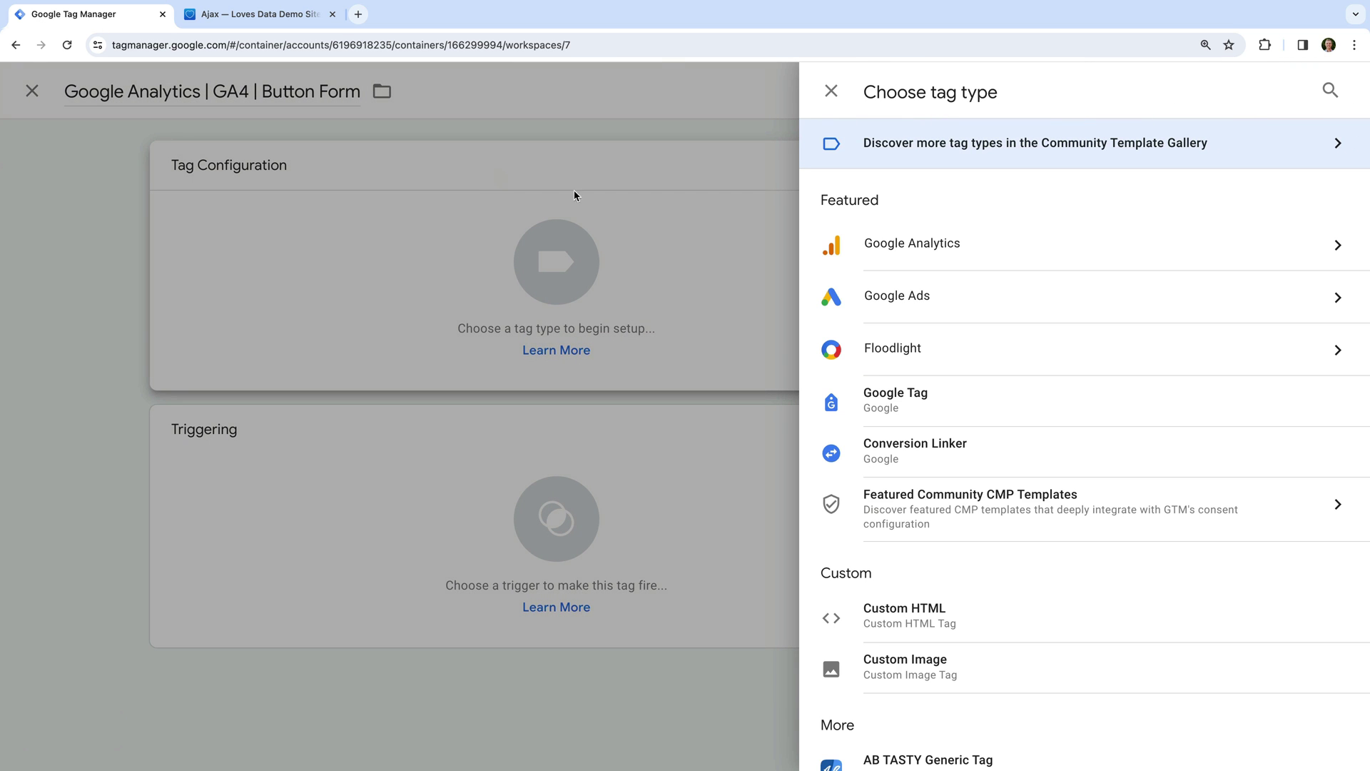
click(934, 249)
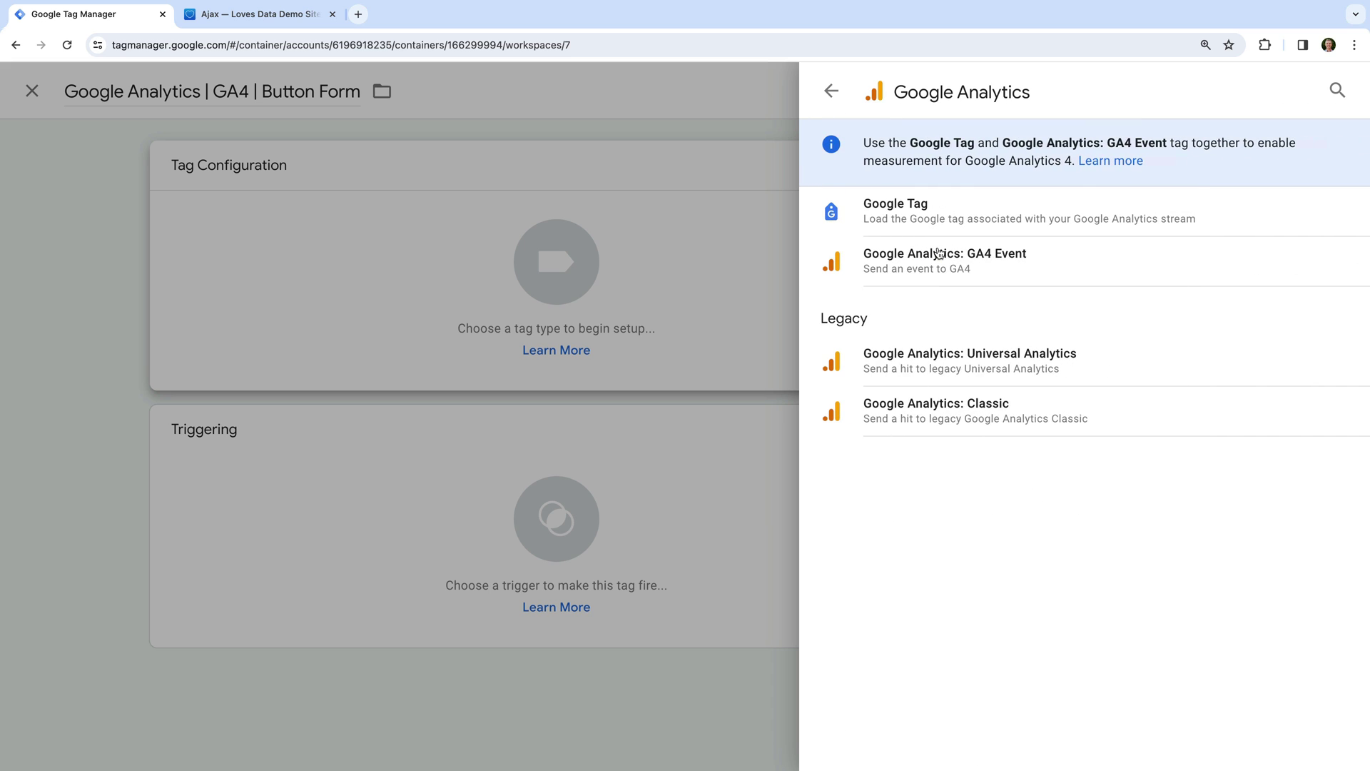
click(1001, 265)
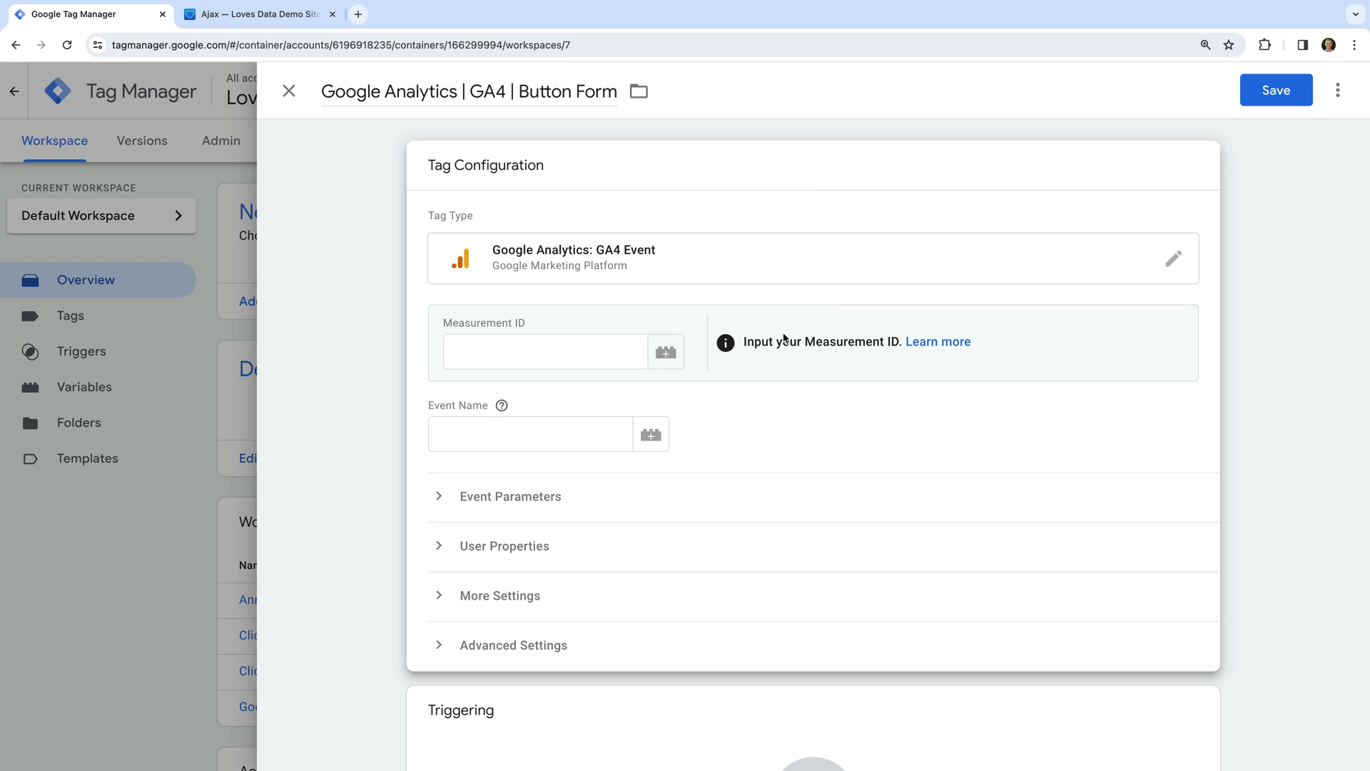
click(666, 352)
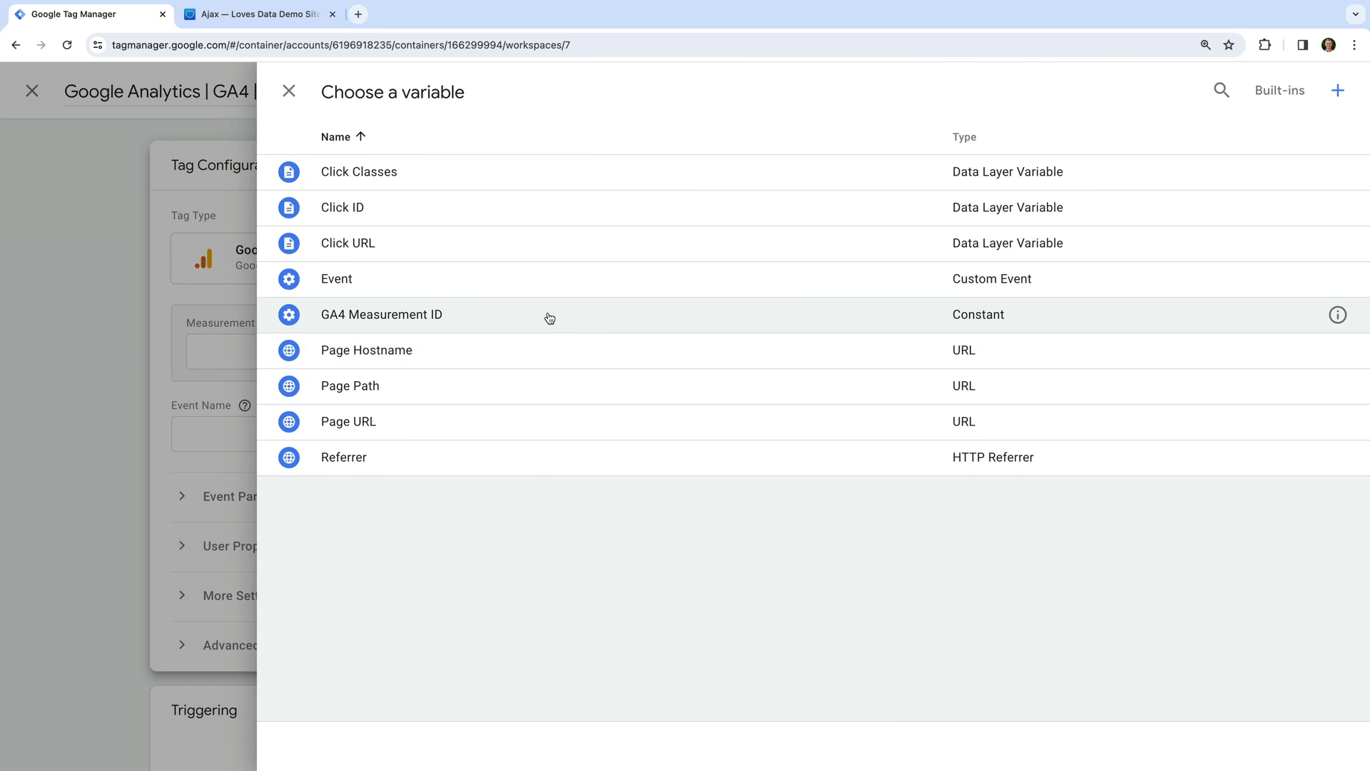
click(548, 316)
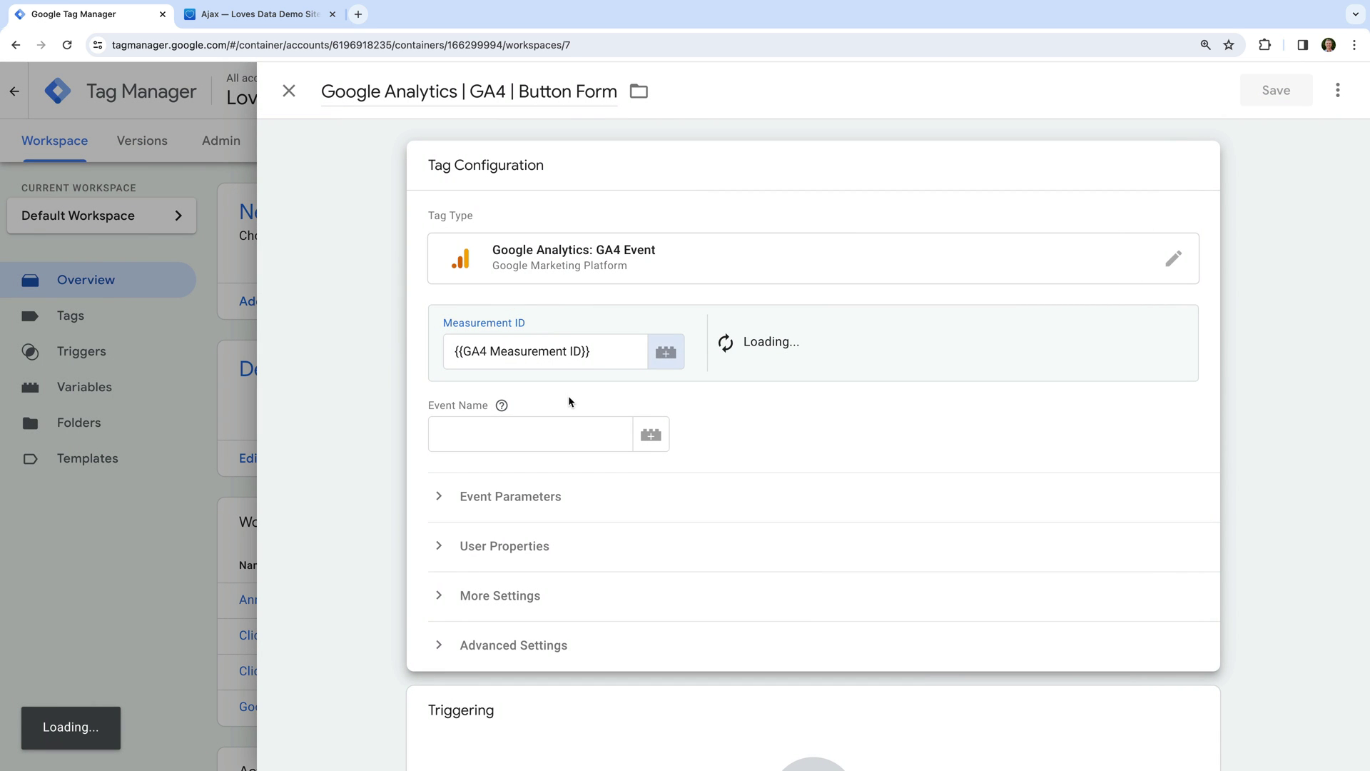
Set the event name to select_content and expand Event Parameters.
click(590, 432)
text(select)
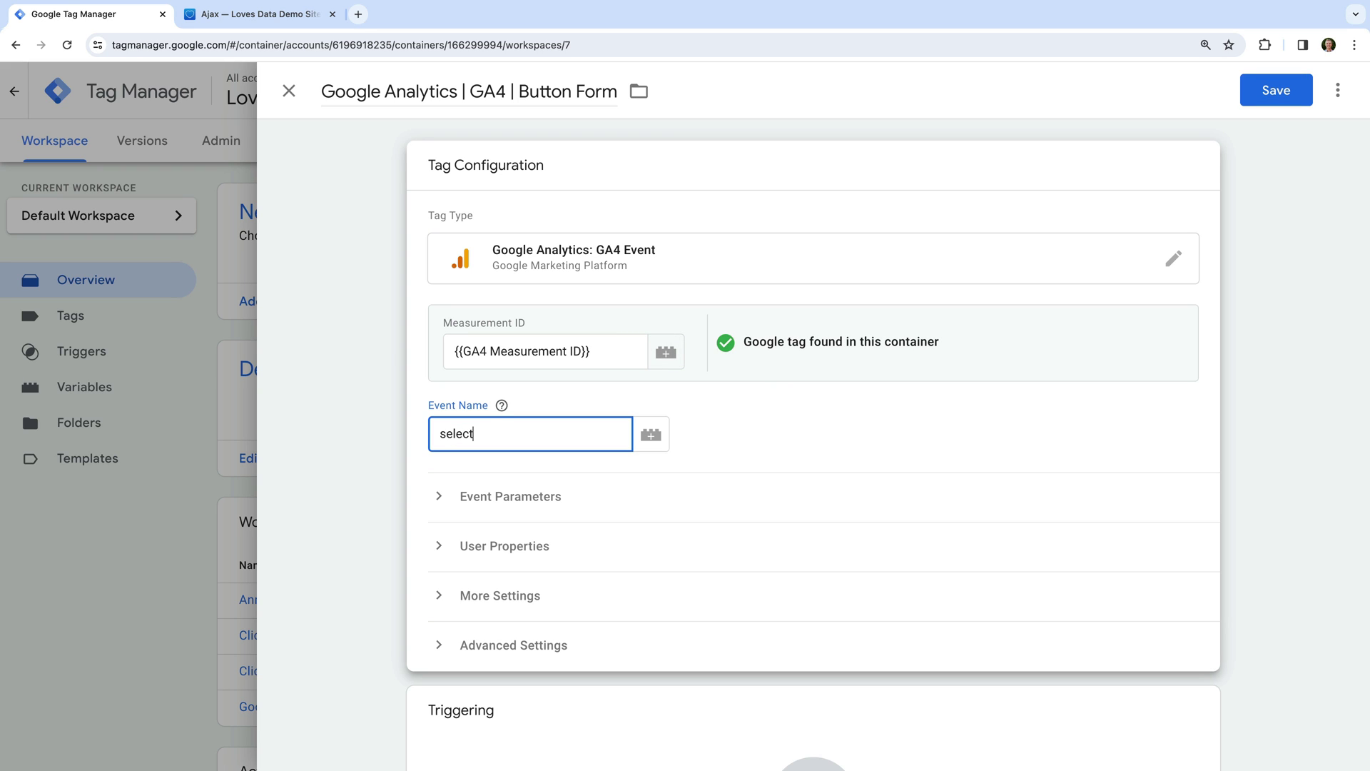
text(_content)
click(785, 409)
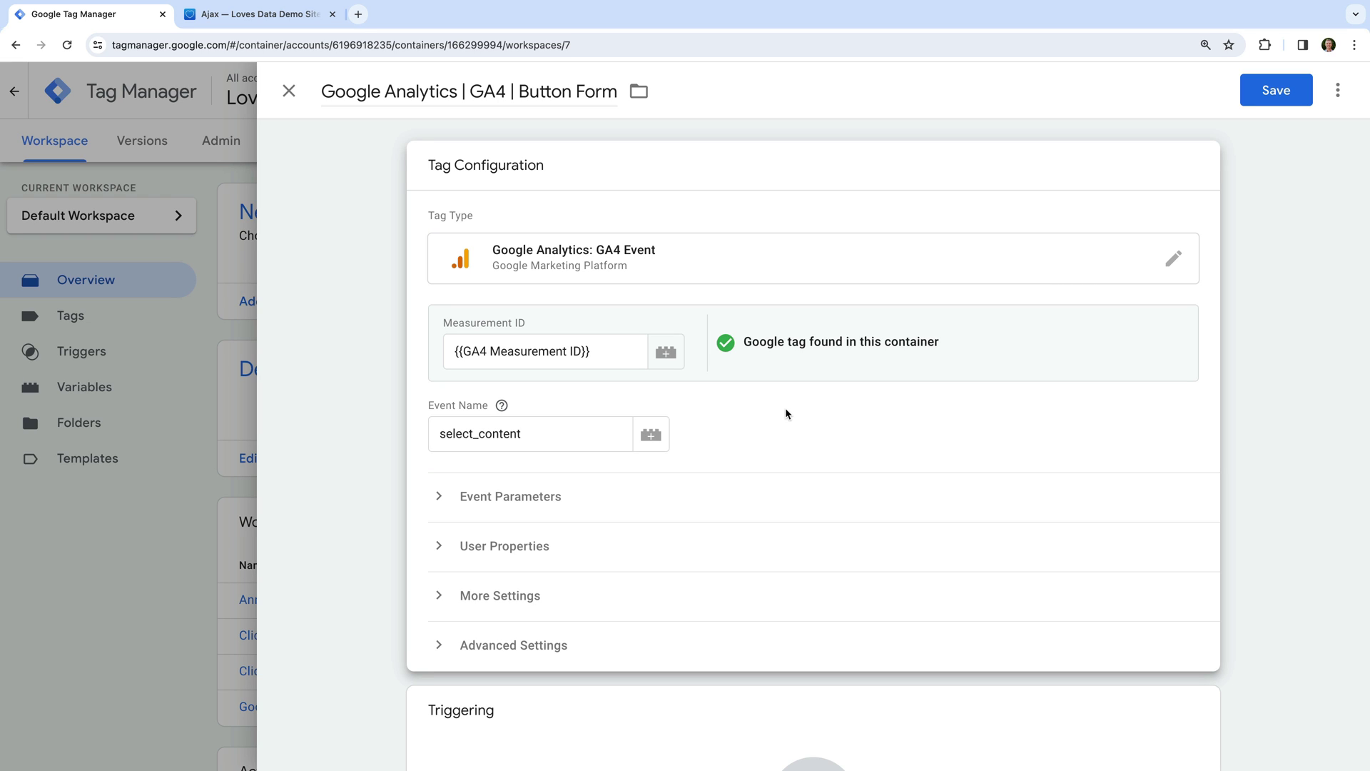
click(542, 498)
scroll(807, 469, down, 3)
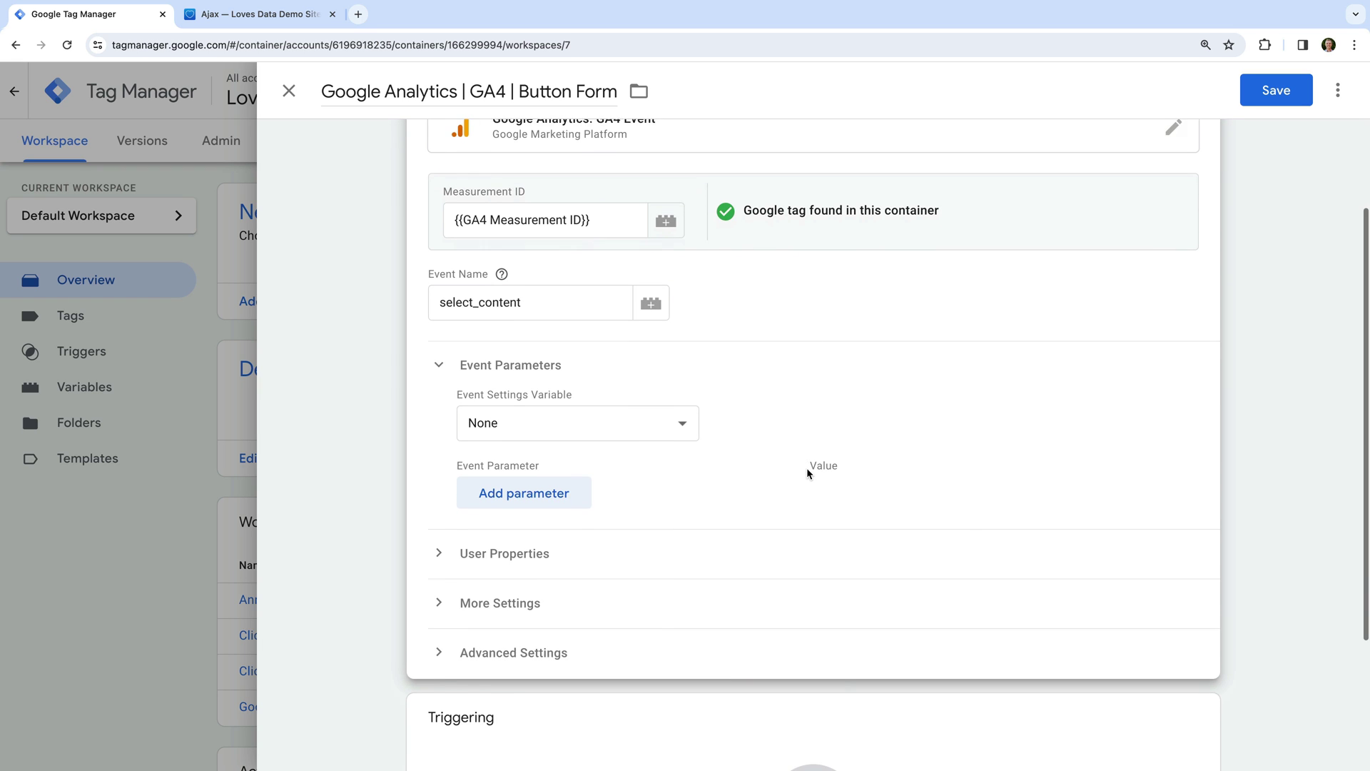
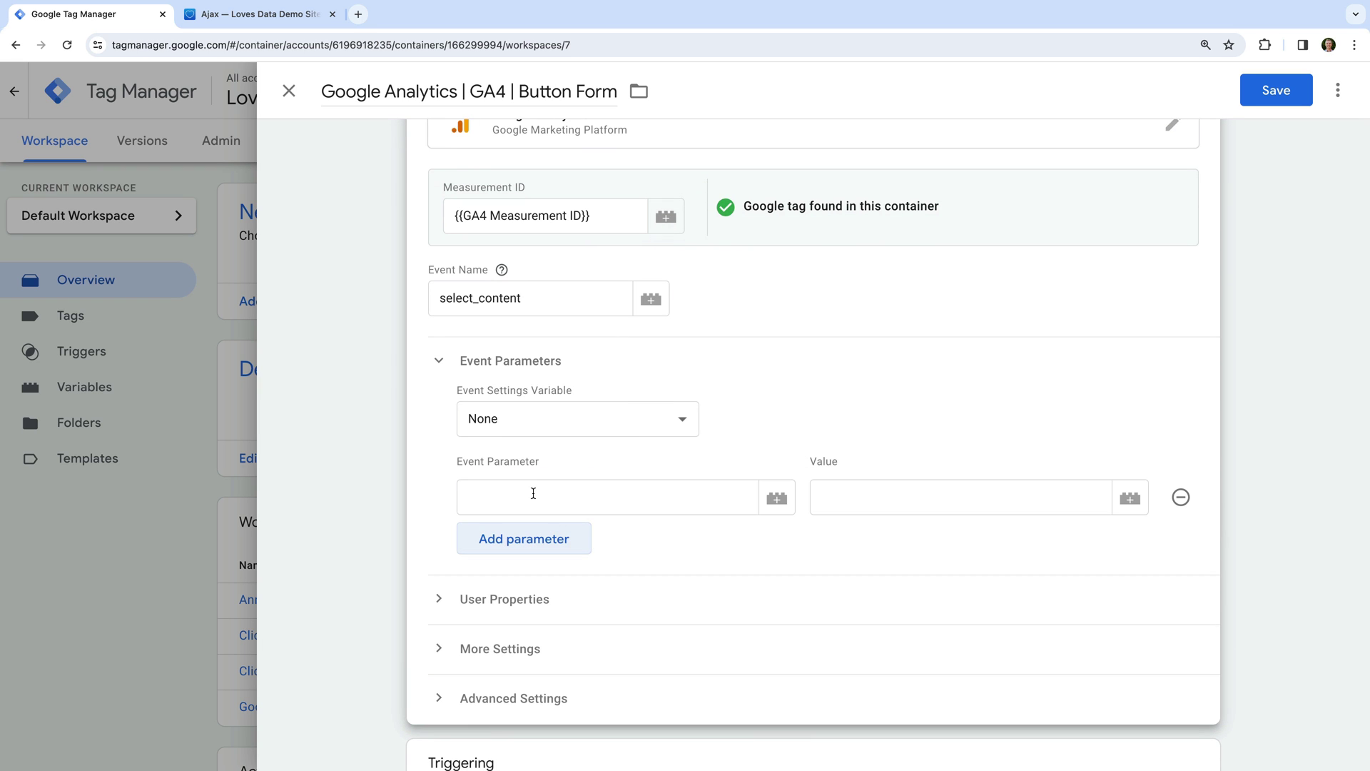
Add the event parameter content_type with the value button.
click(533, 493)
text(con)
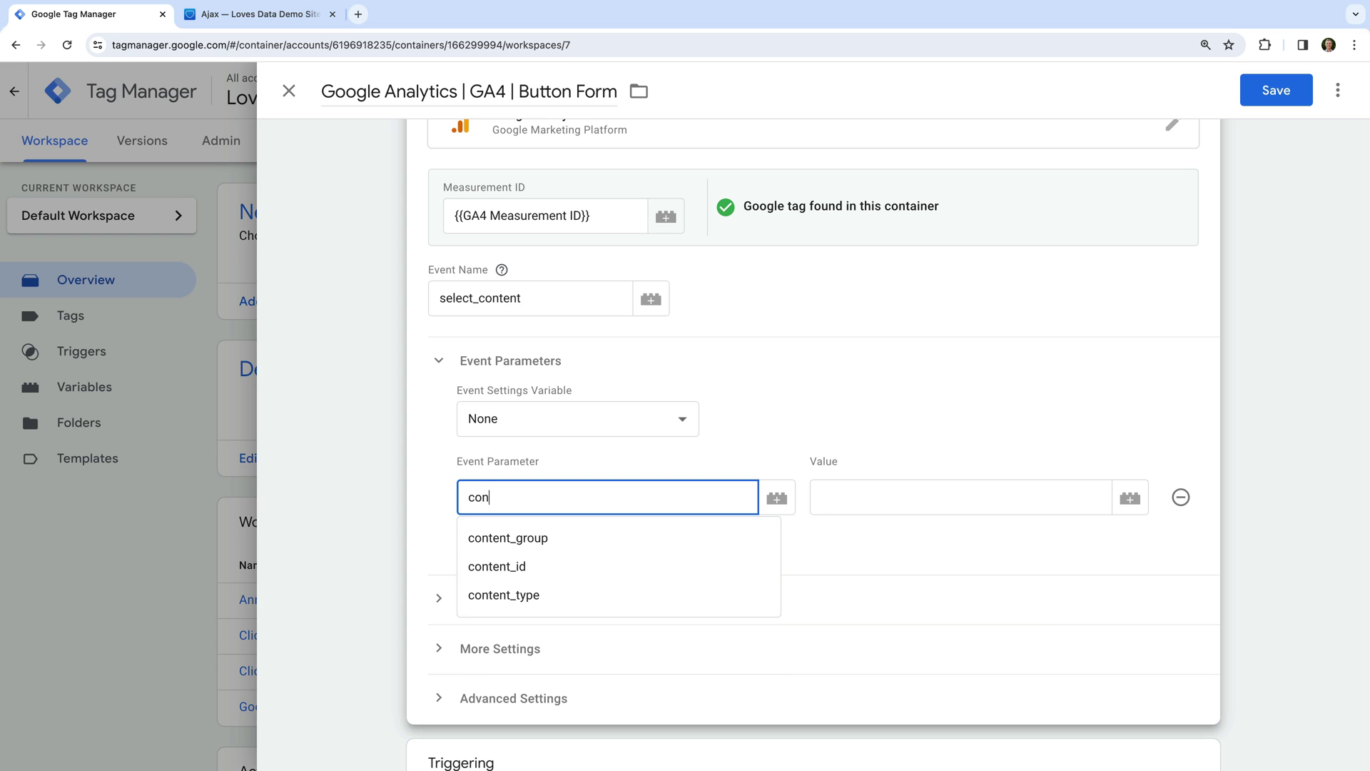
text(tent_type)
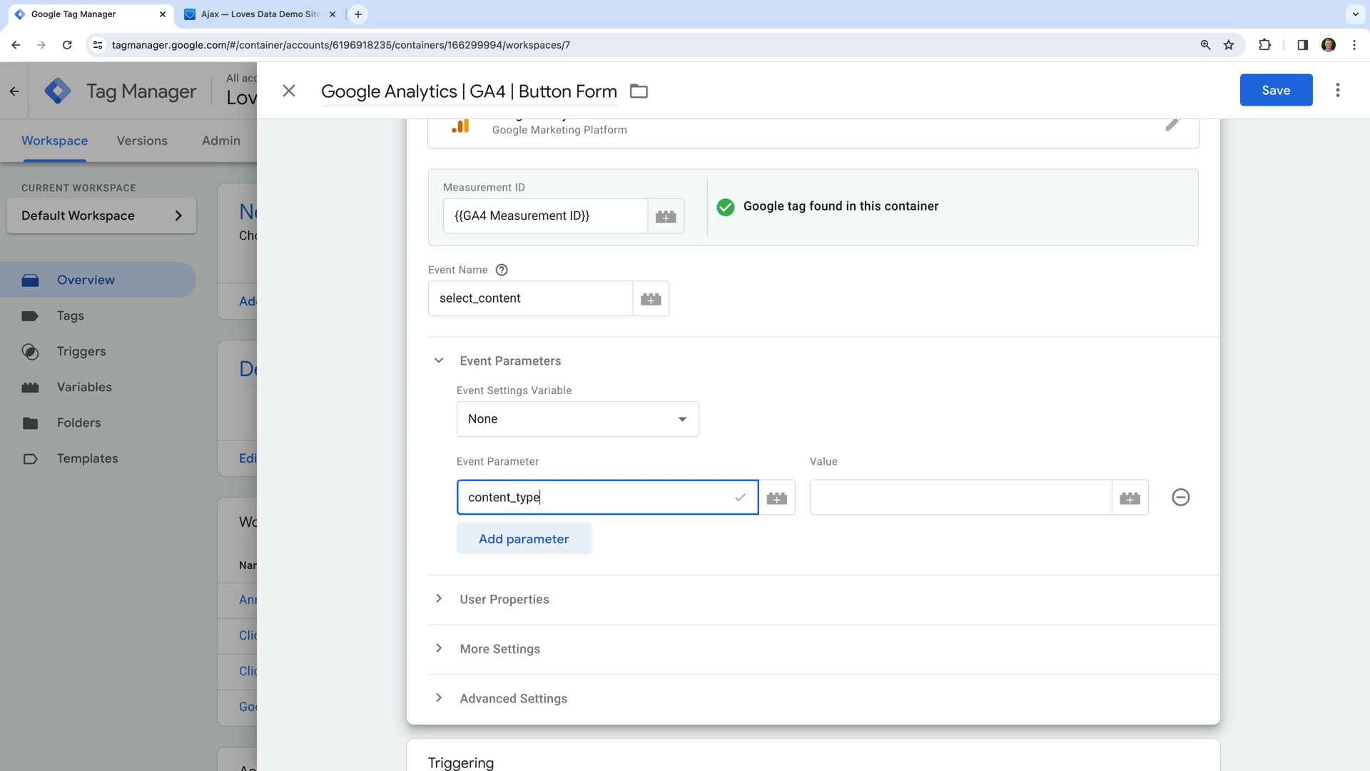
click(820, 497)
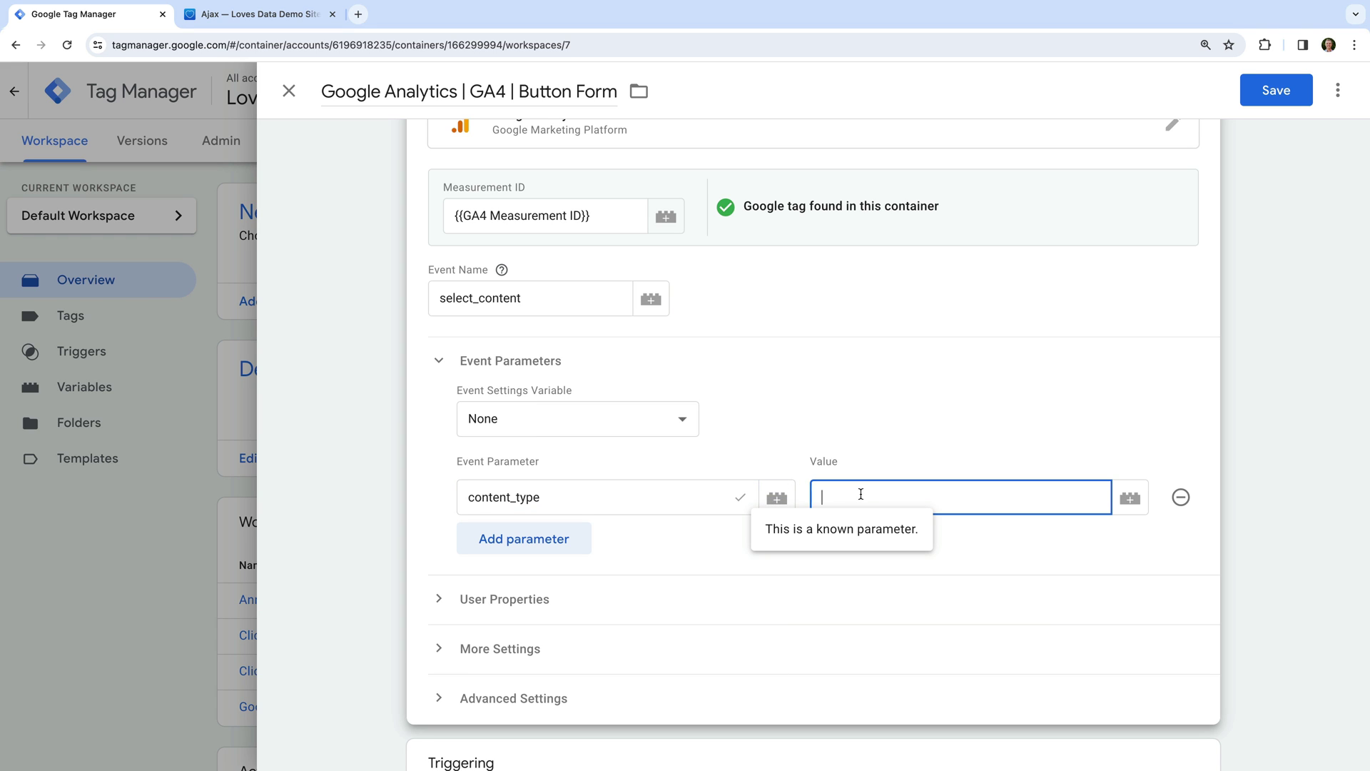
text(button)
click(918, 440)
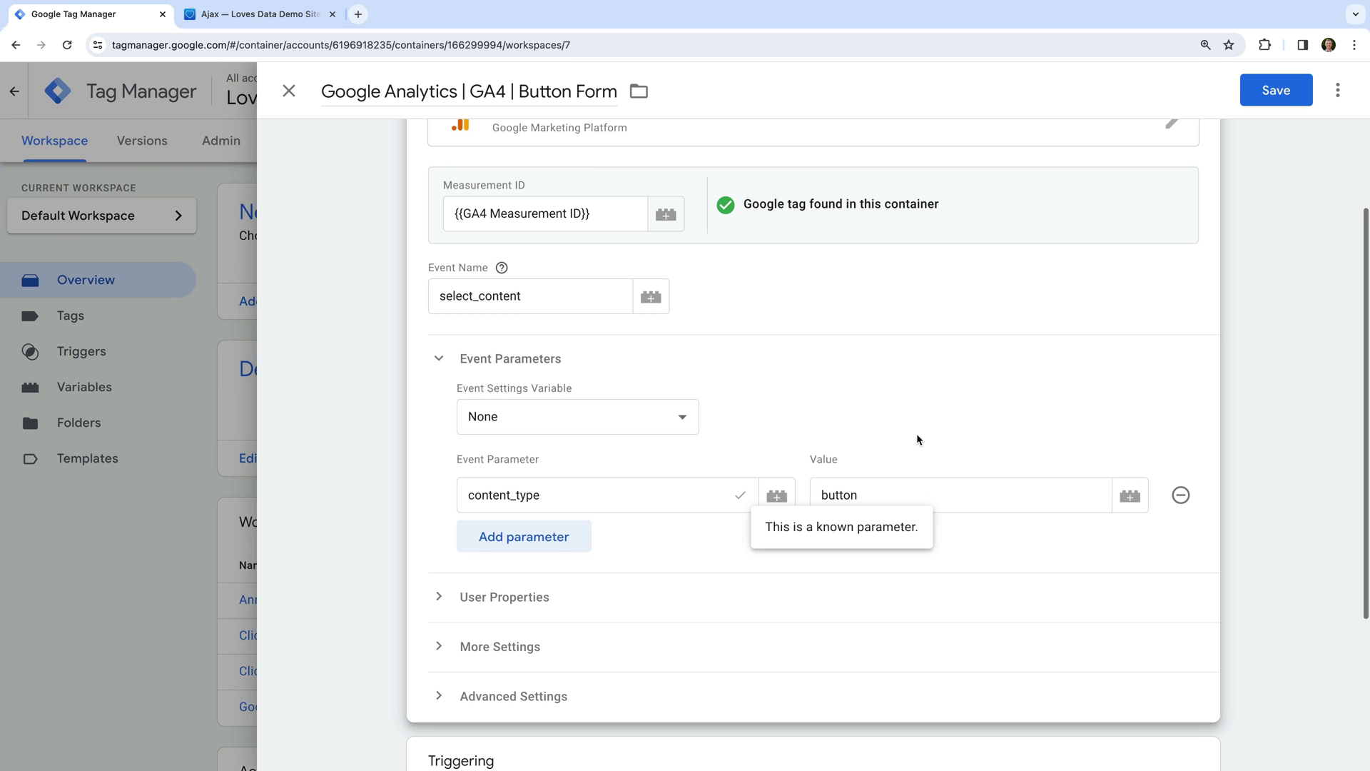
Add a second parameter item_id set to the built-in {{Click Text}} variable.
click(533, 544)
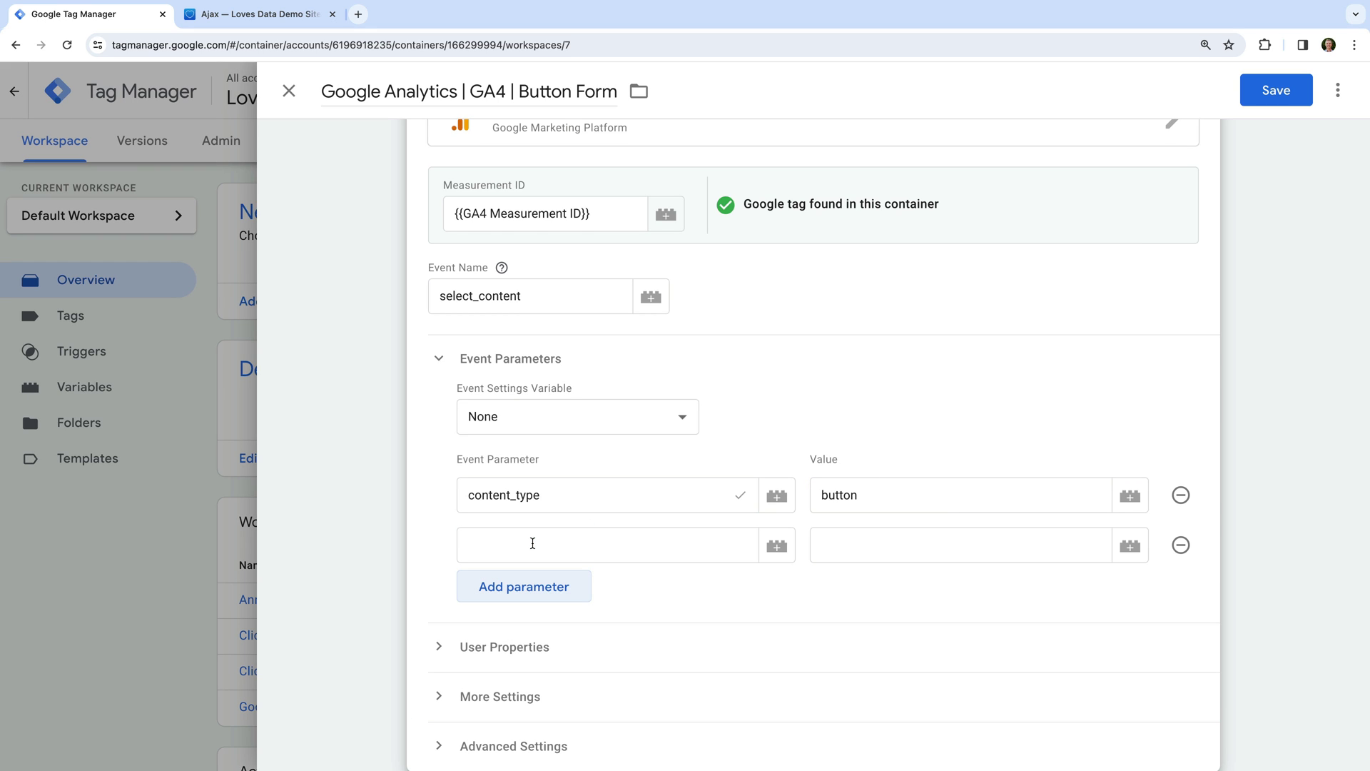
click(532, 544)
text(ite)
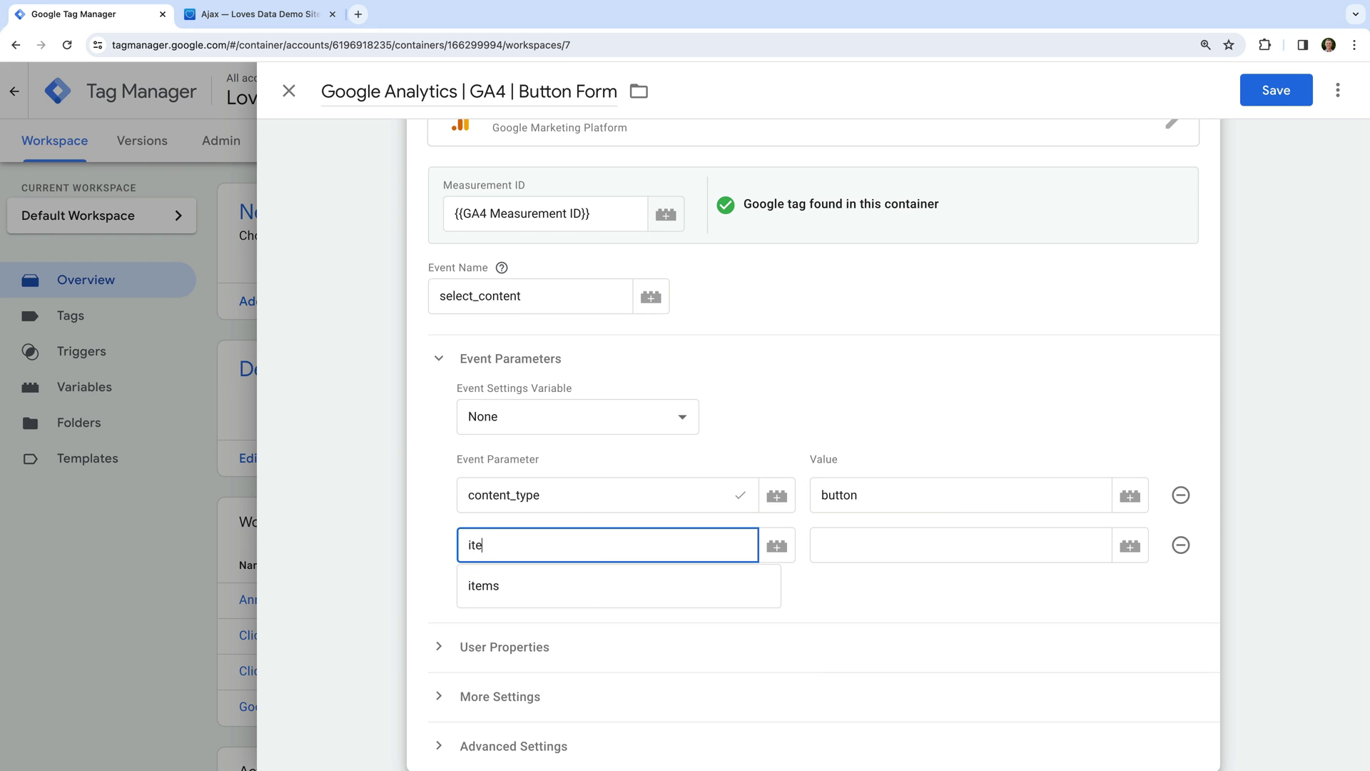
text(m_id)
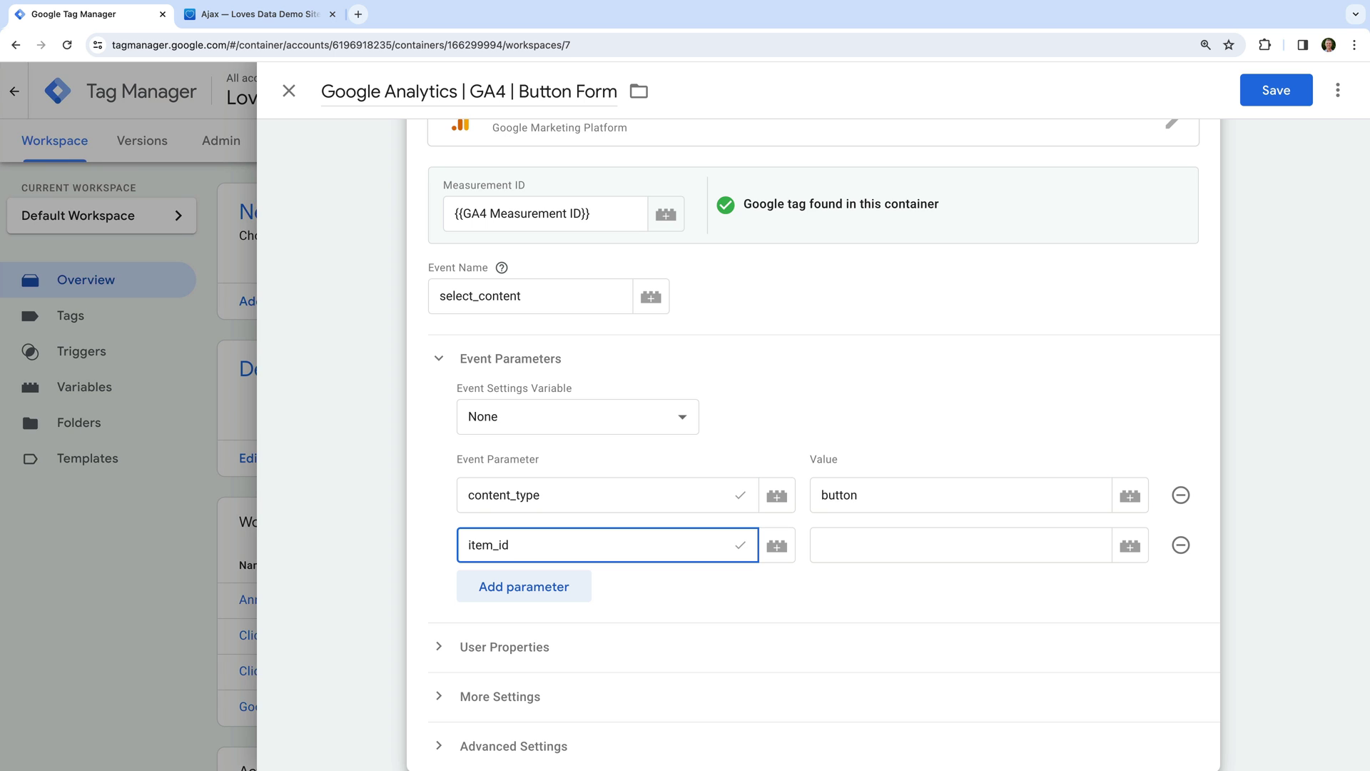
scroll(814, 442, up, 1)
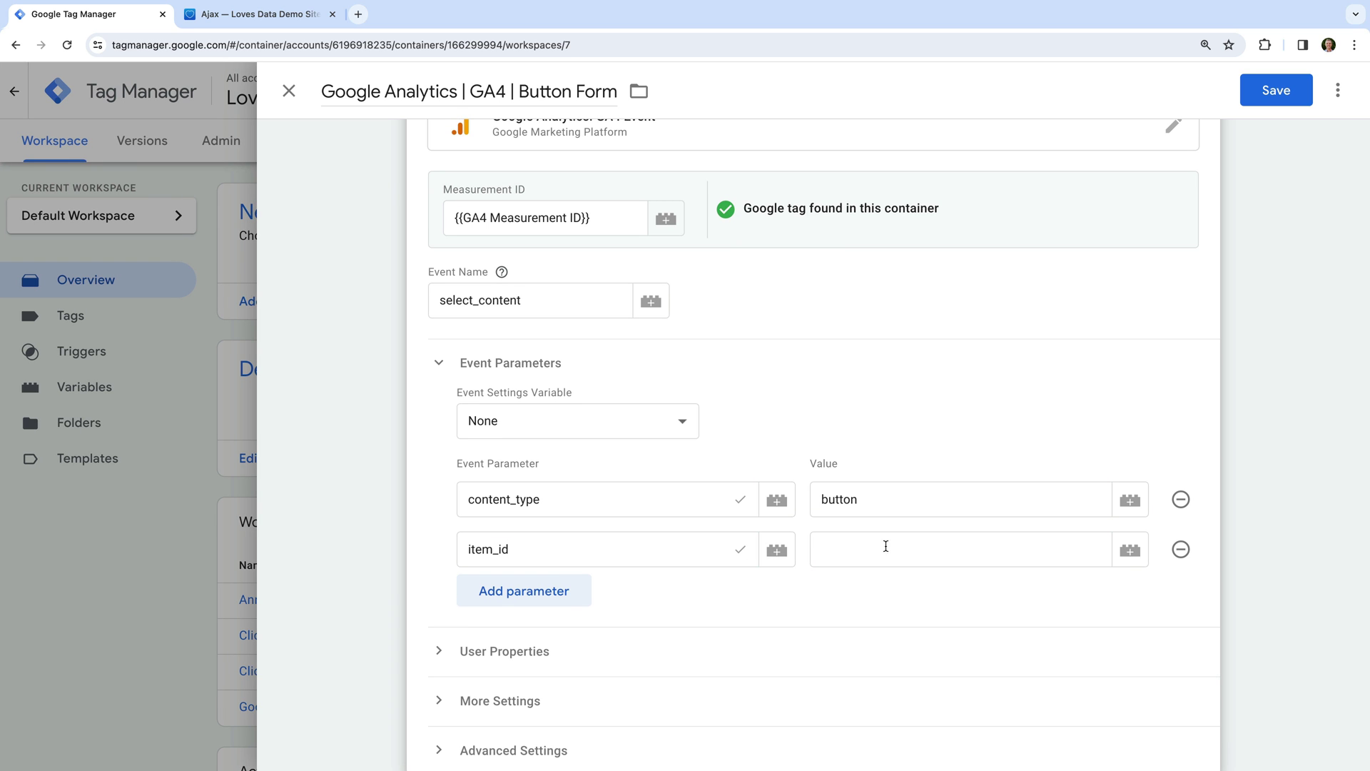
scroll(1126, 554, down, 1)
click(1126, 551)
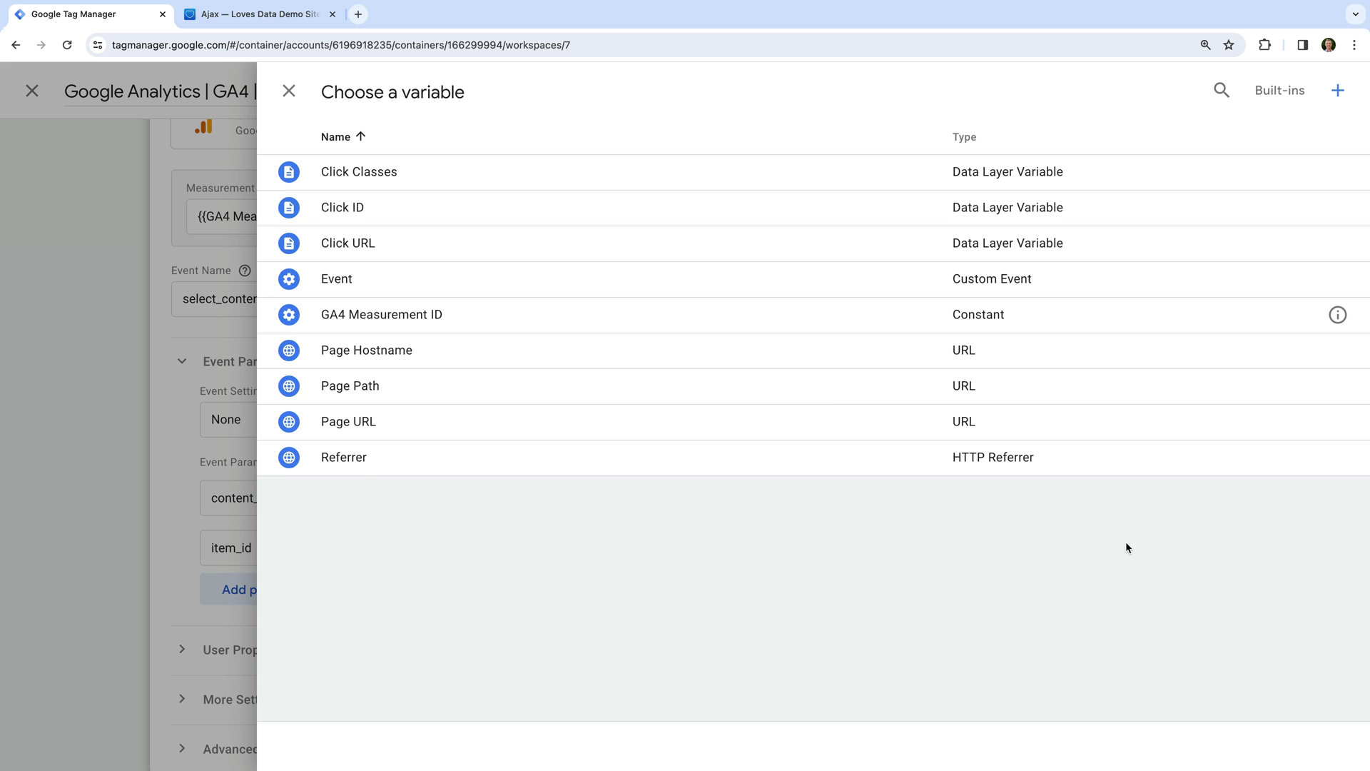
click(1274, 91)
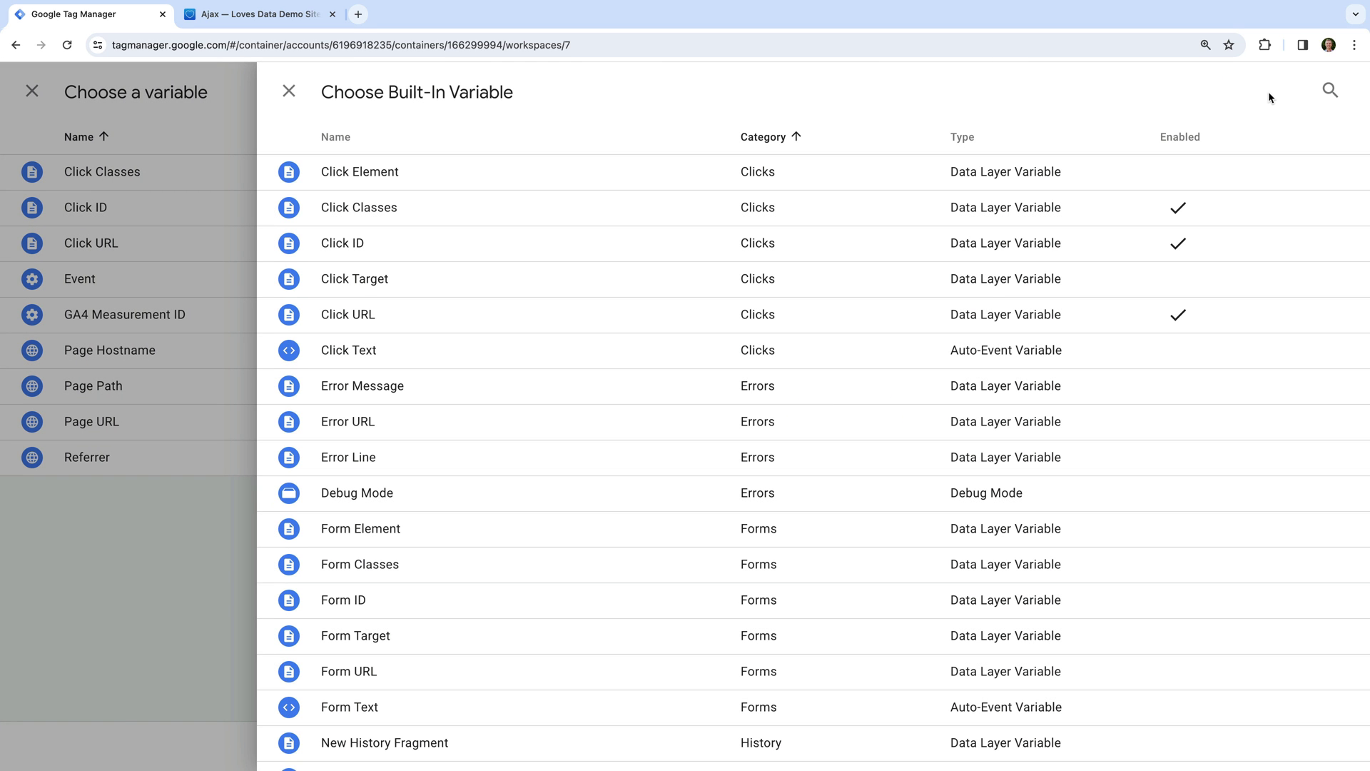
click(510, 352)
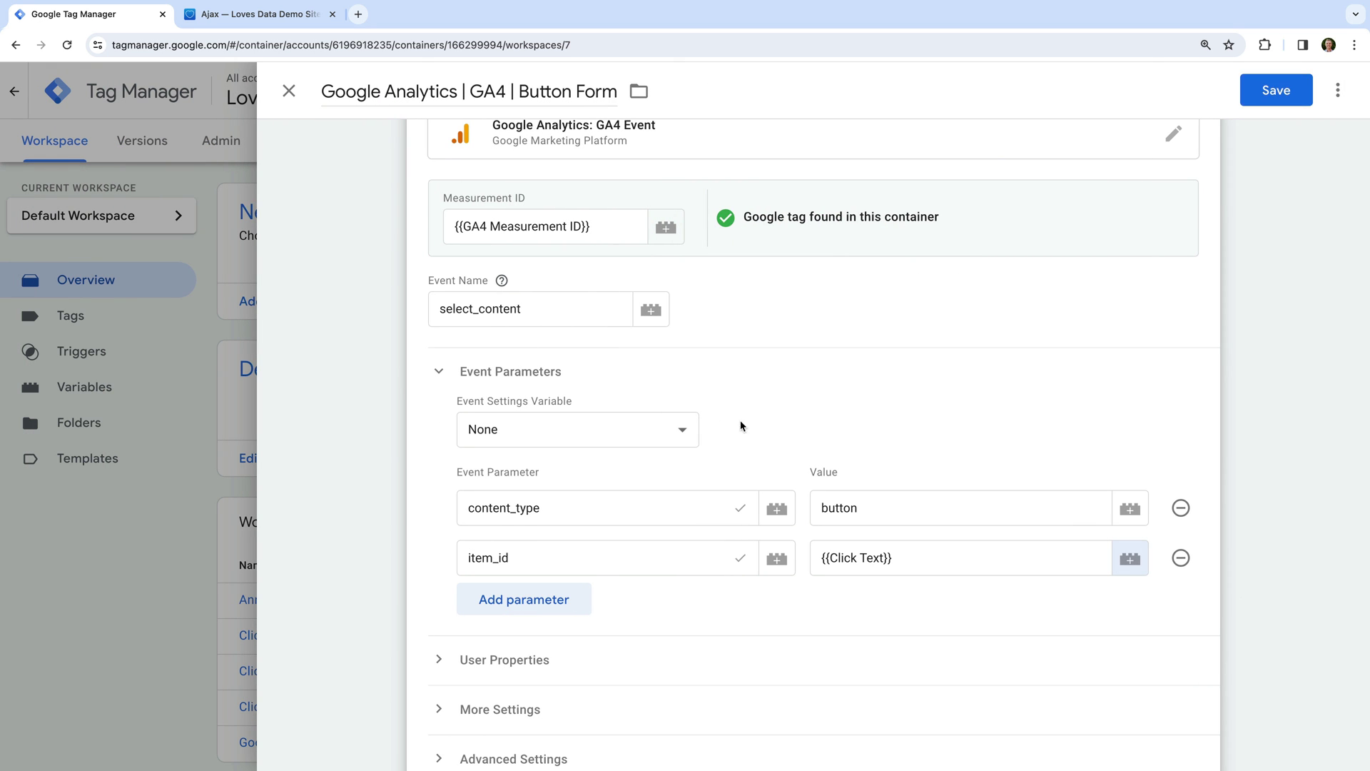
scroll(984, 477, down, 2)
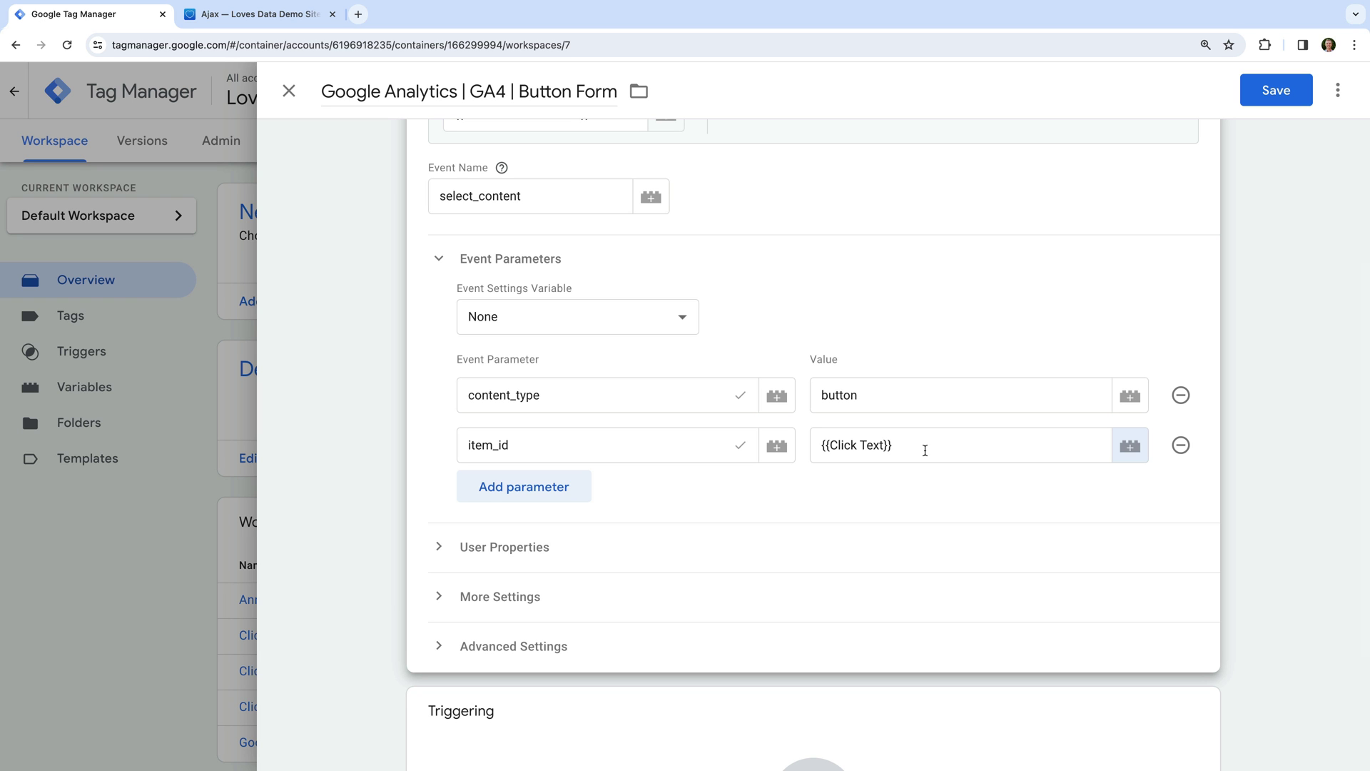
scroll(925, 450, down, 5)
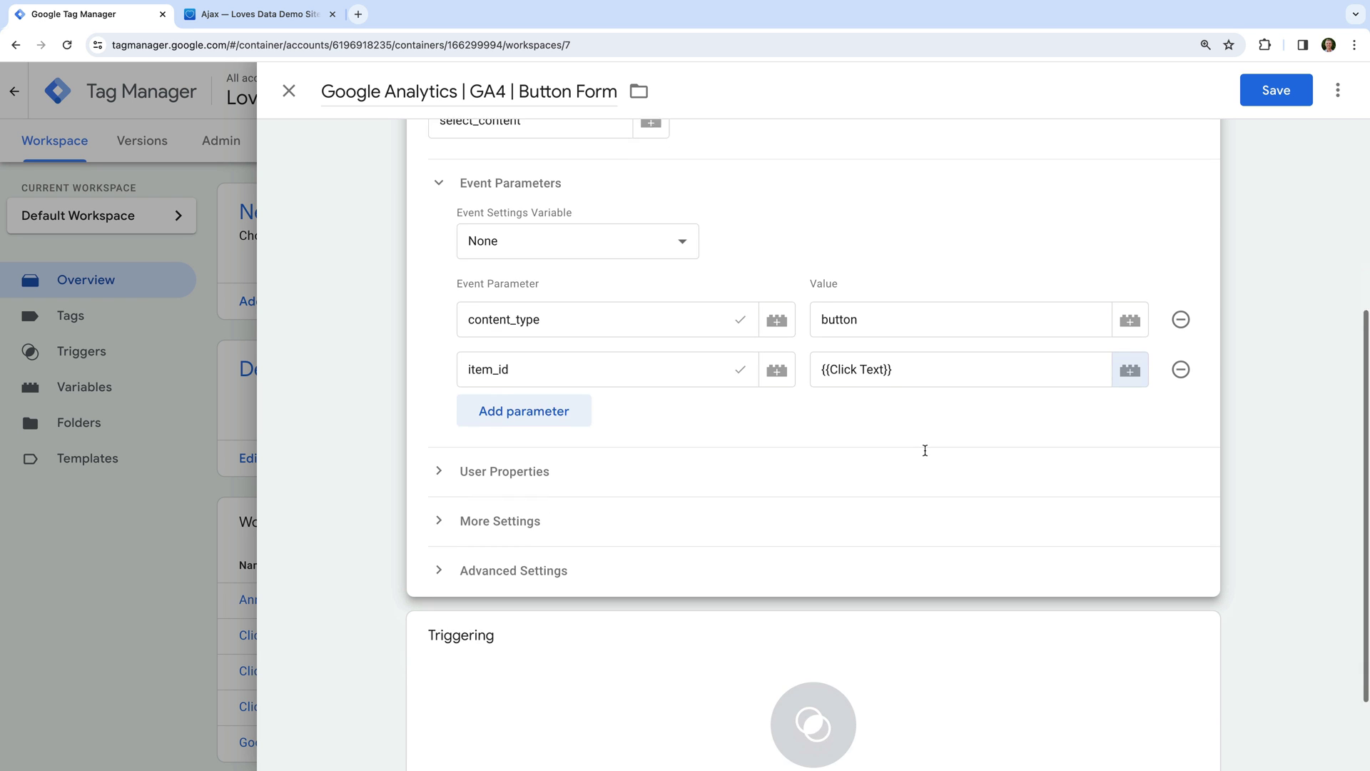
Create a new Click – All Elements trigger named 'Form Button Click'.
click(758, 555)
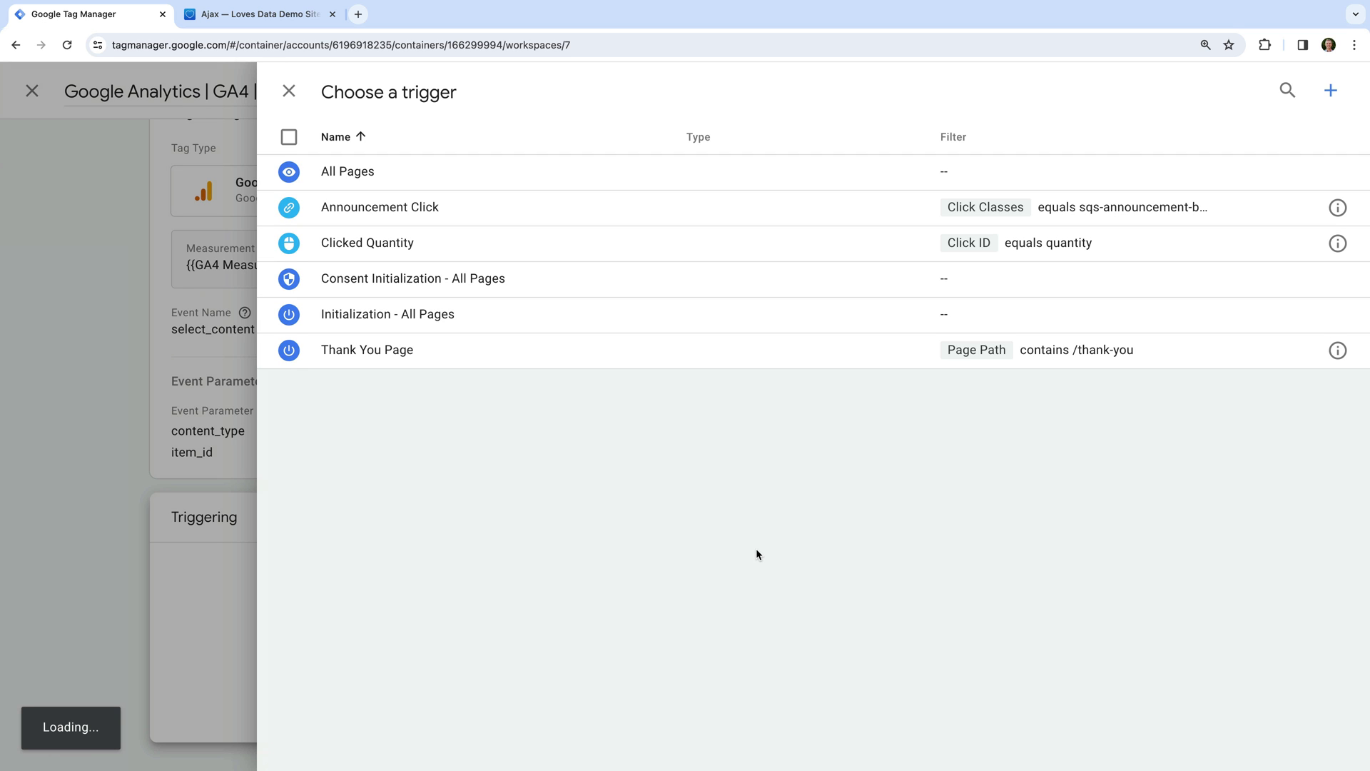
click(1331, 99)
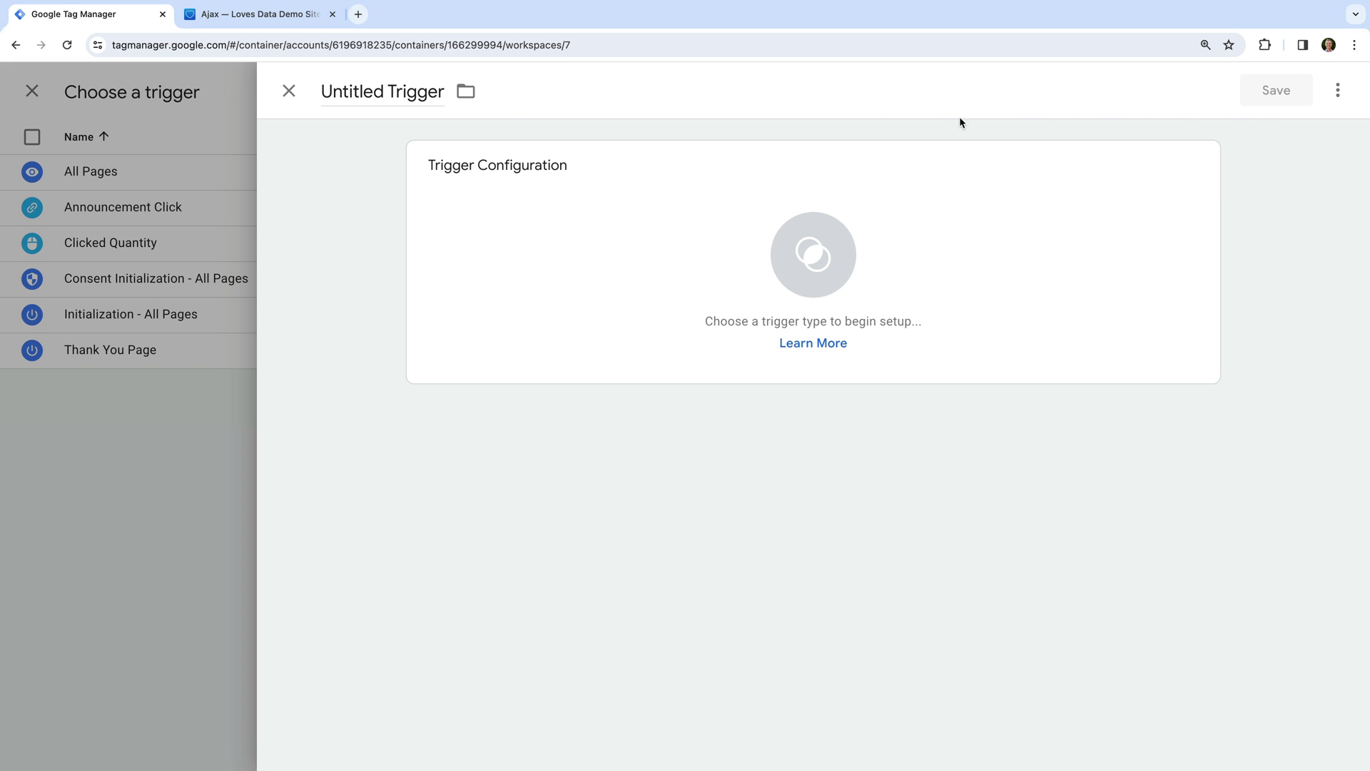
click(406, 96)
text(For)
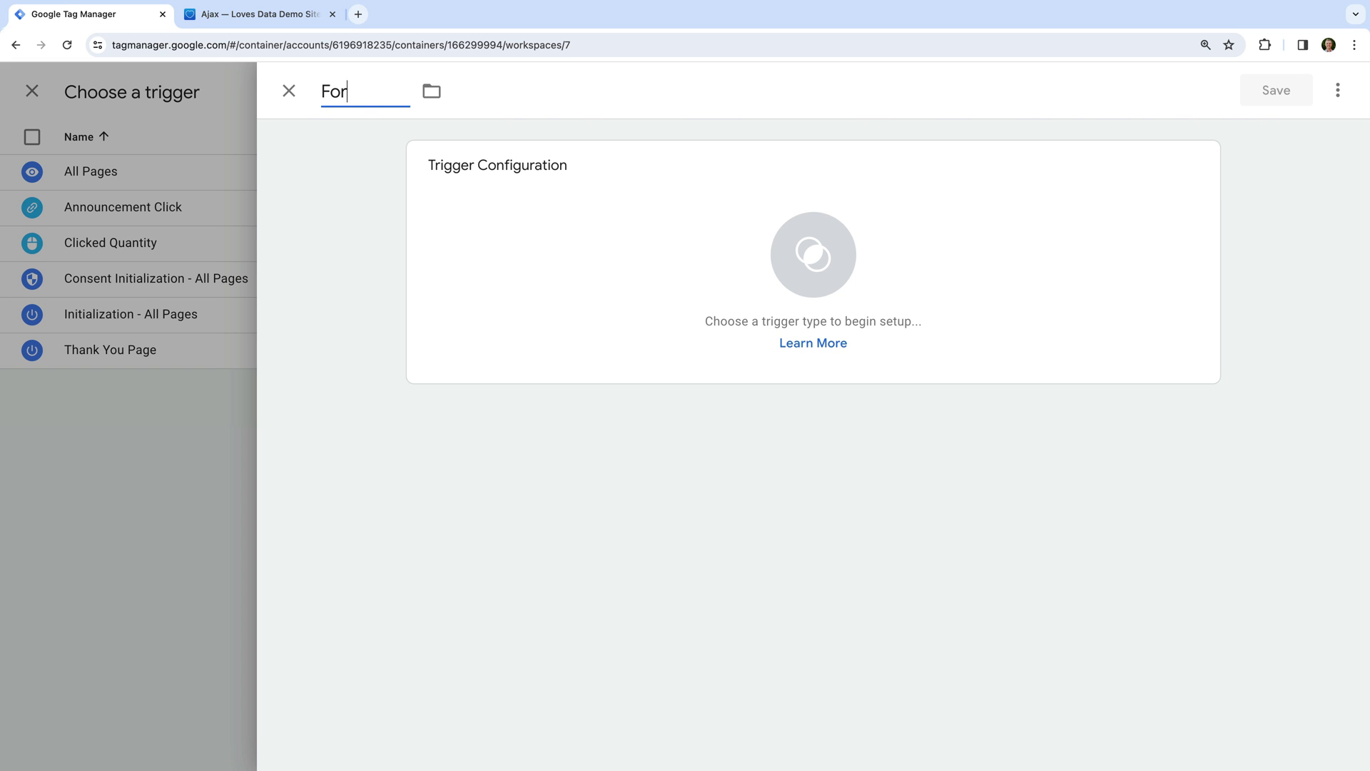
text(m Button Click)
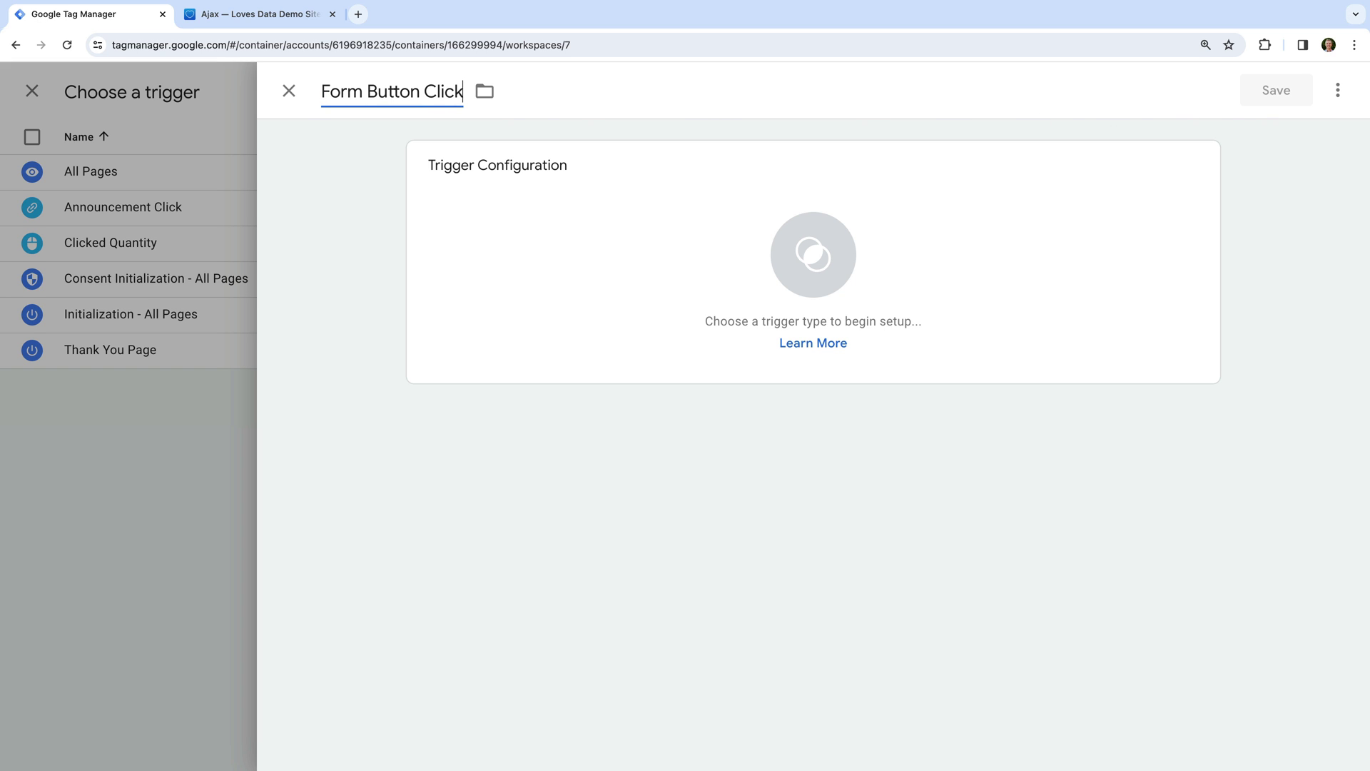
click(370, 145)
click(542, 205)
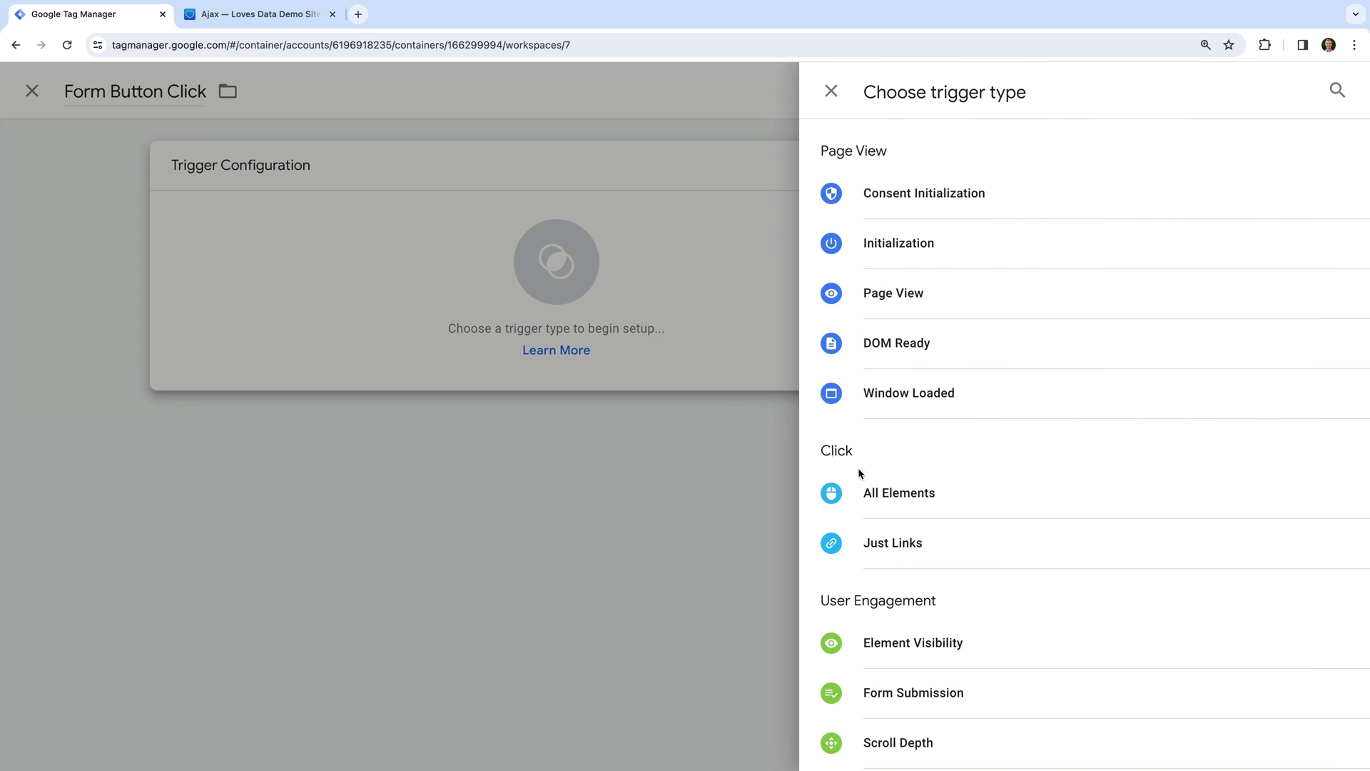
click(955, 499)
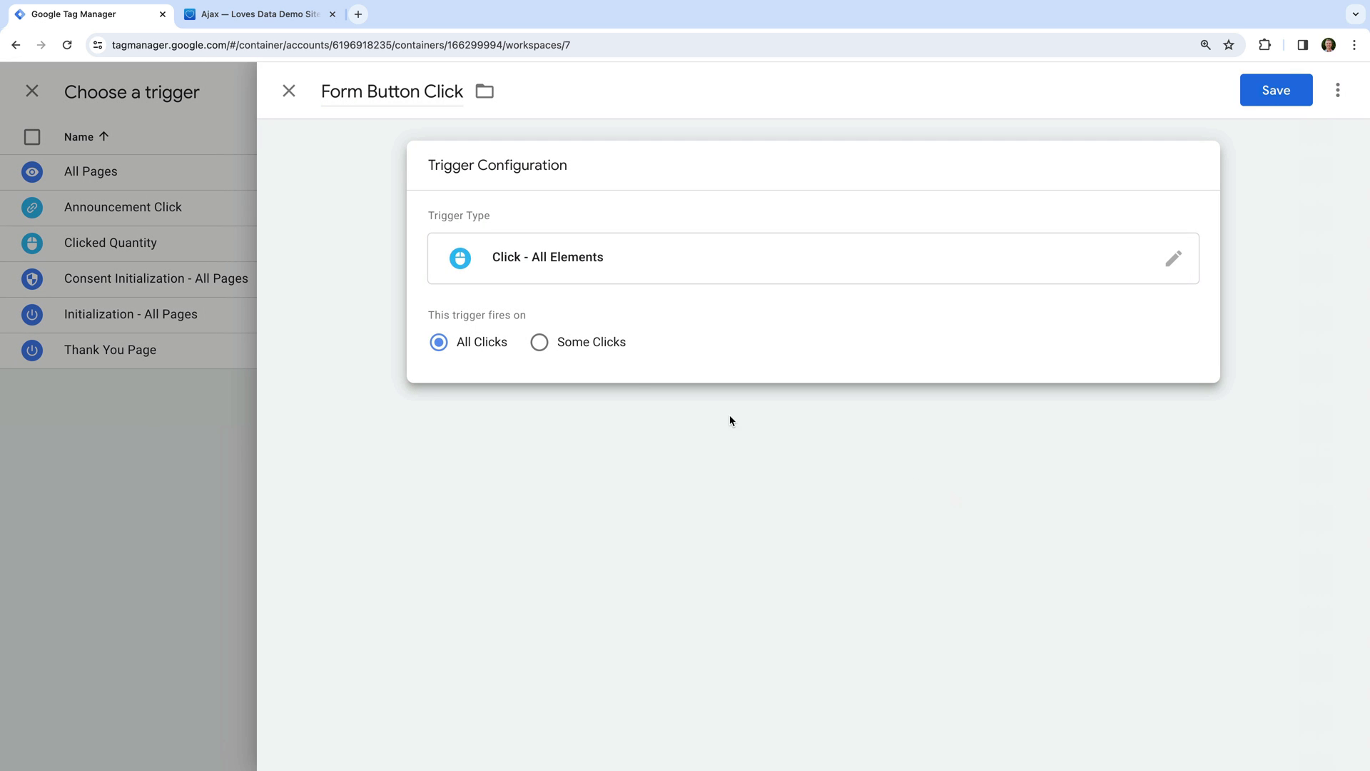
Limit it to Some Clicks where Click Classes contains sqs-editable-button, and save it.
click(584, 348)
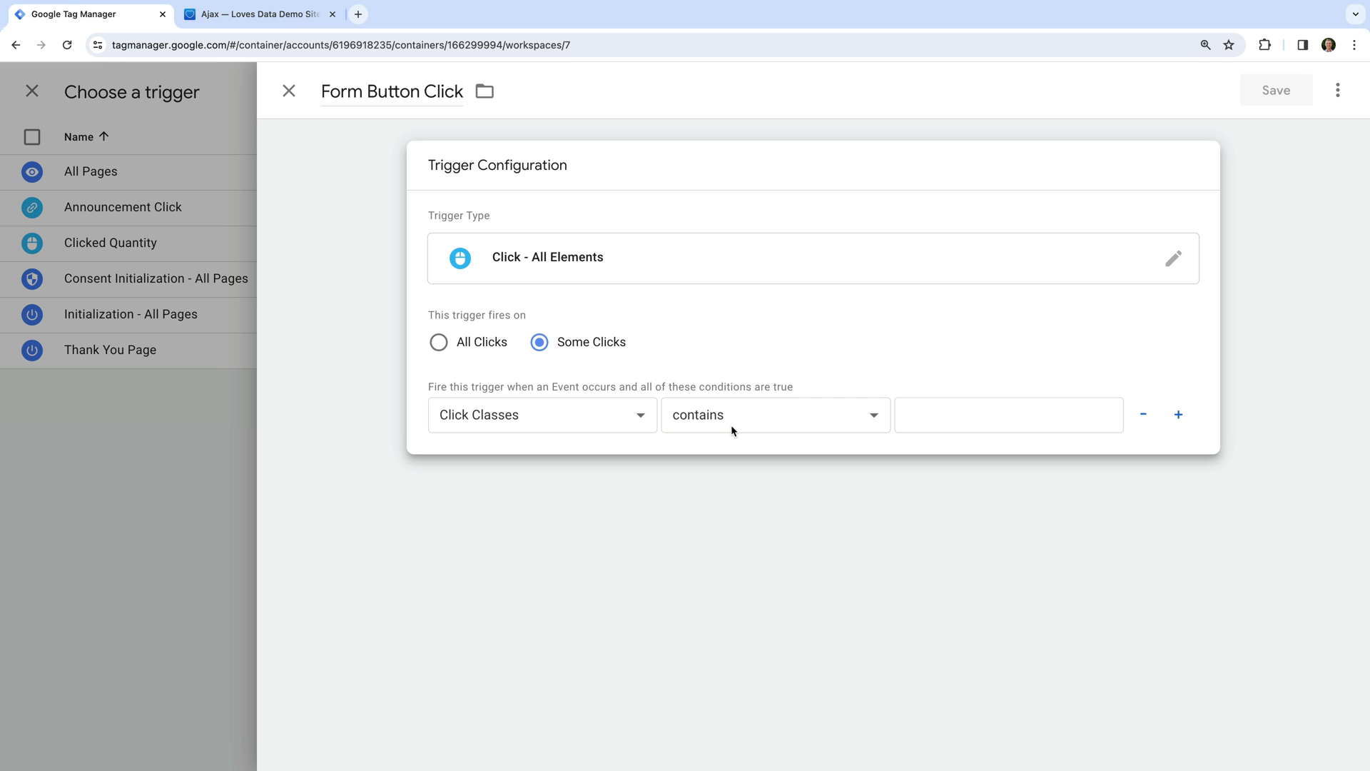
click(949, 417)
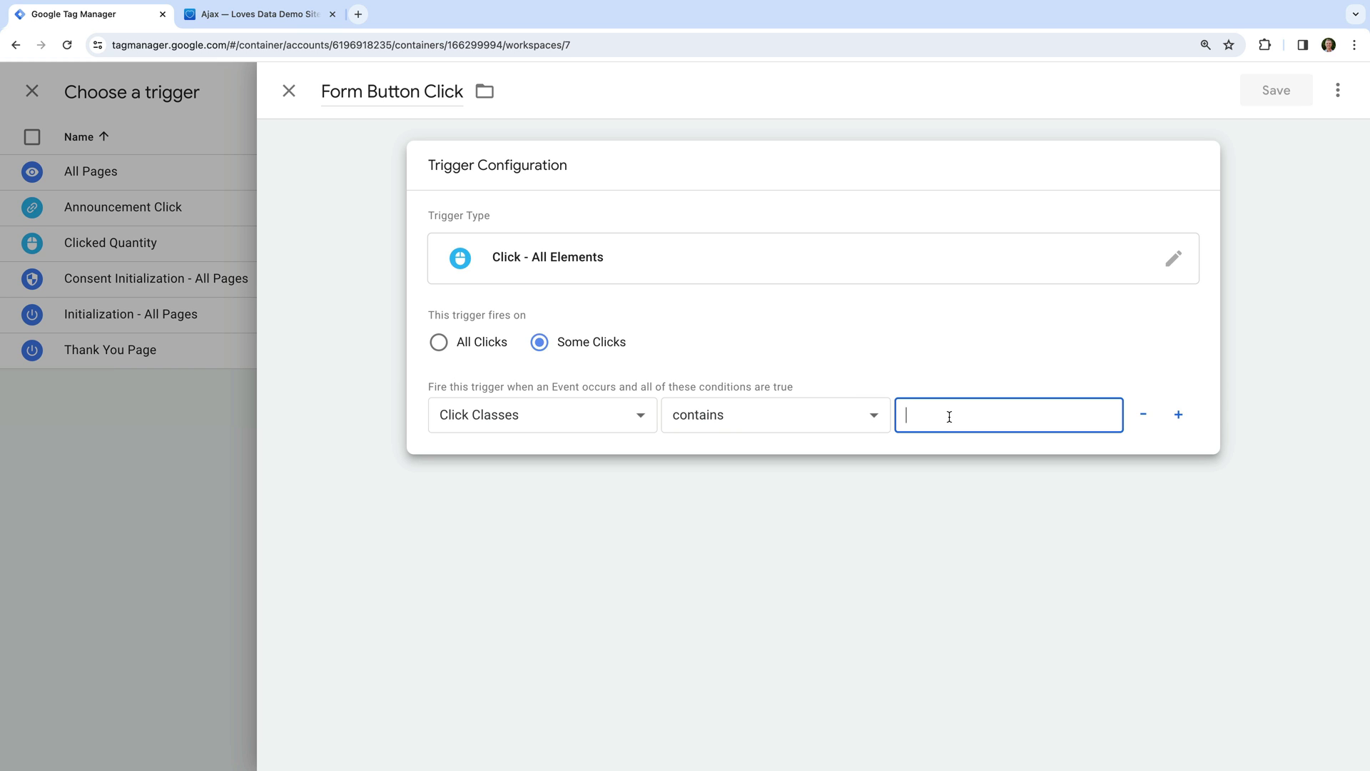
text(sqs-editable-button)
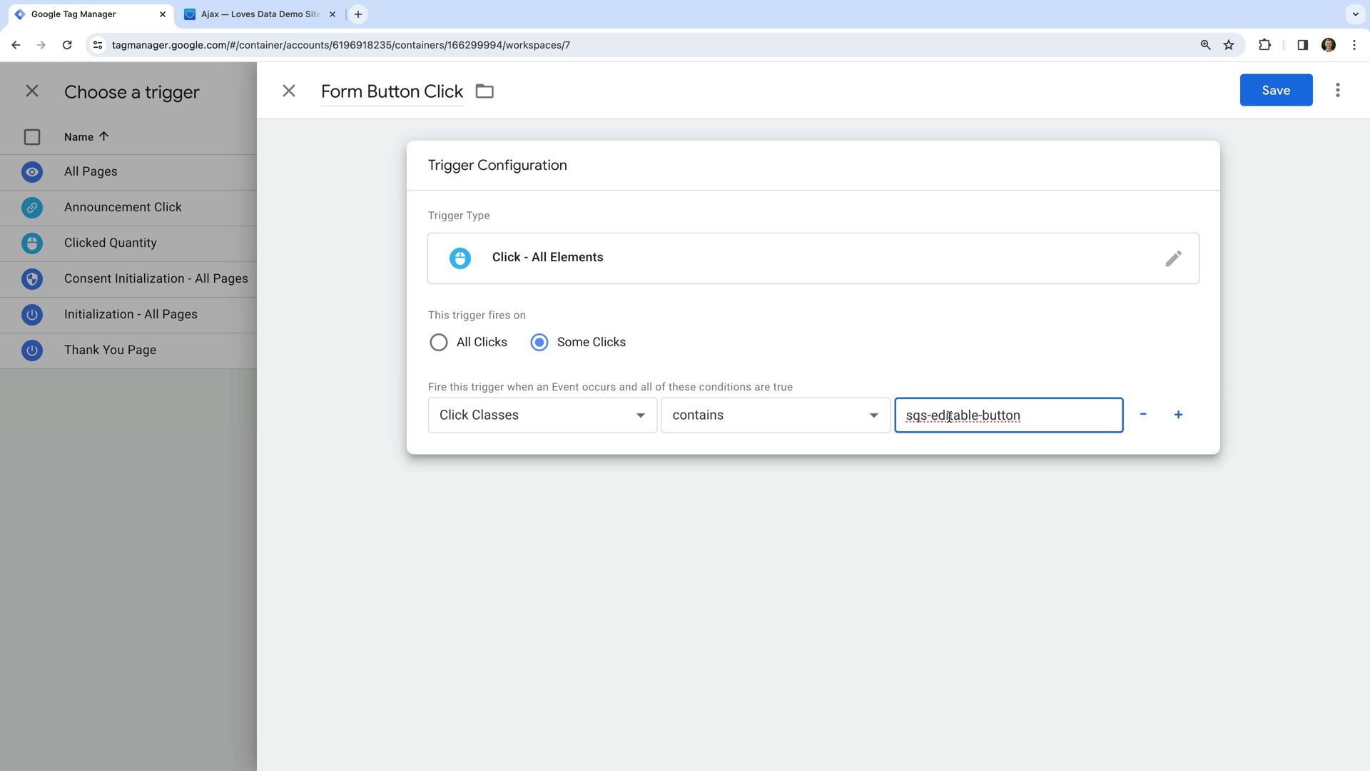
click(999, 342)
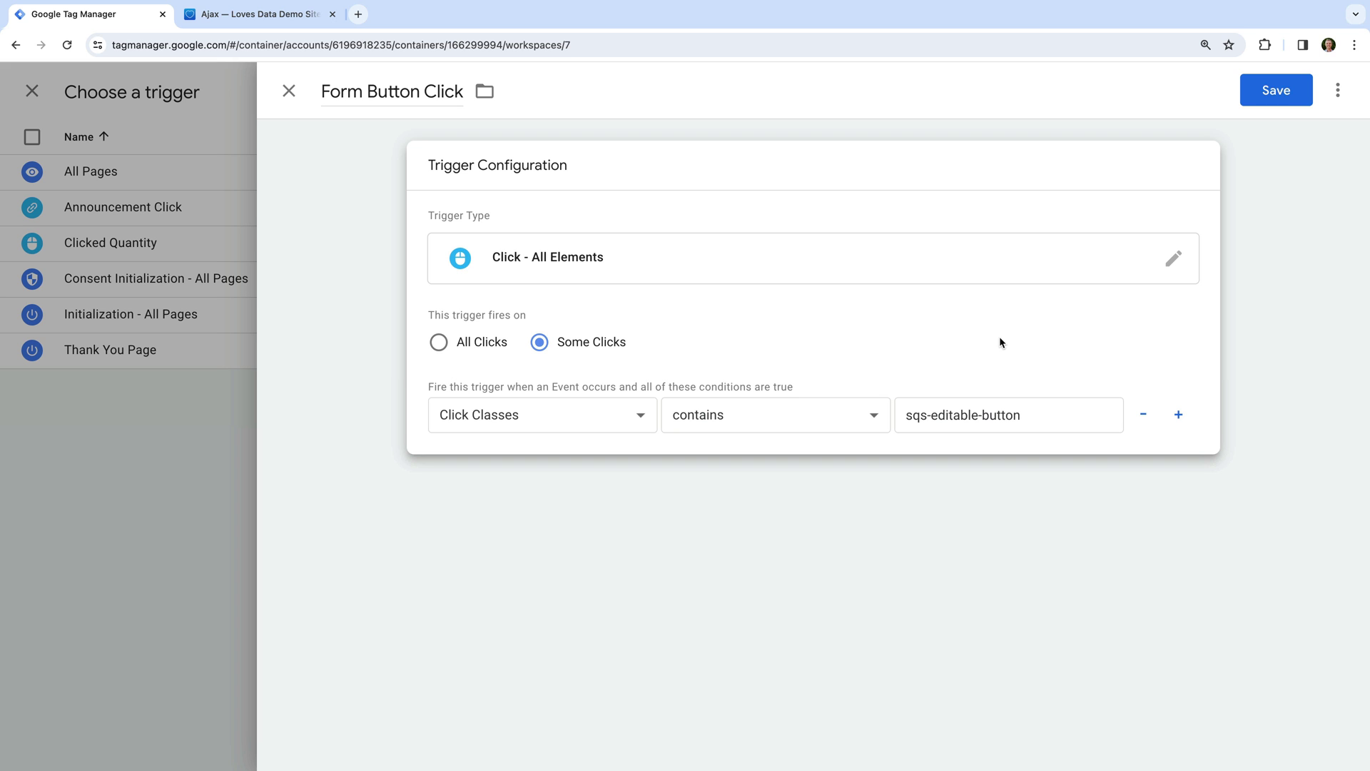
click(1272, 95)
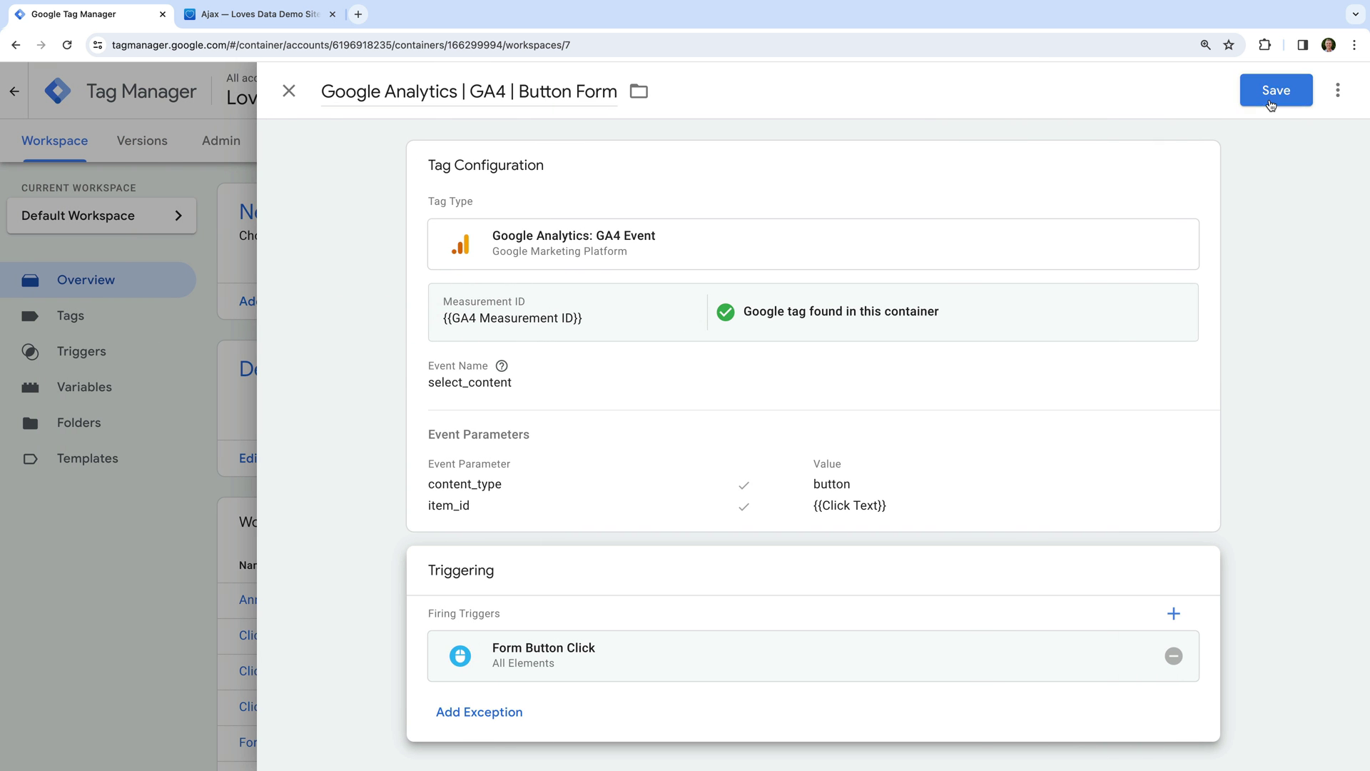
Save the GA4 | Button Form tag and launch workspace Preview mode.
click(1271, 100)
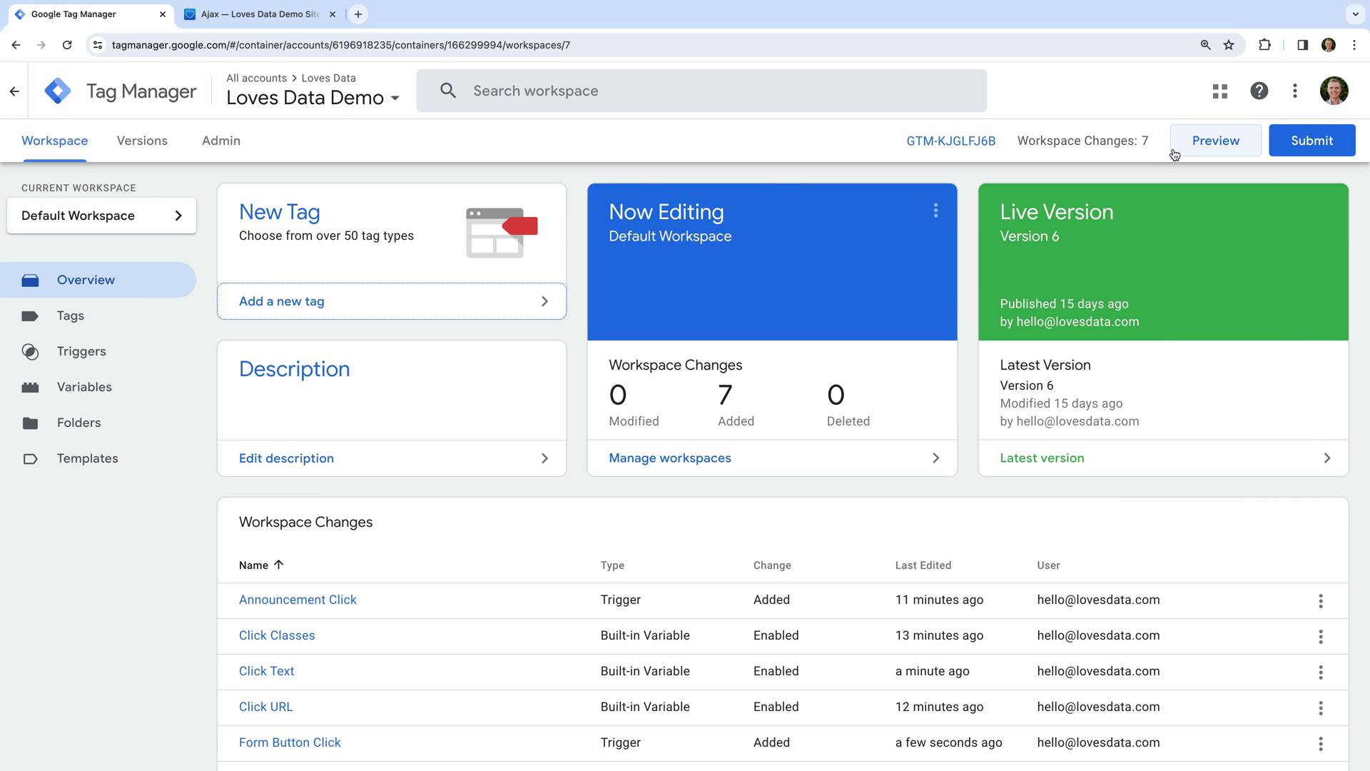
click(1176, 152)
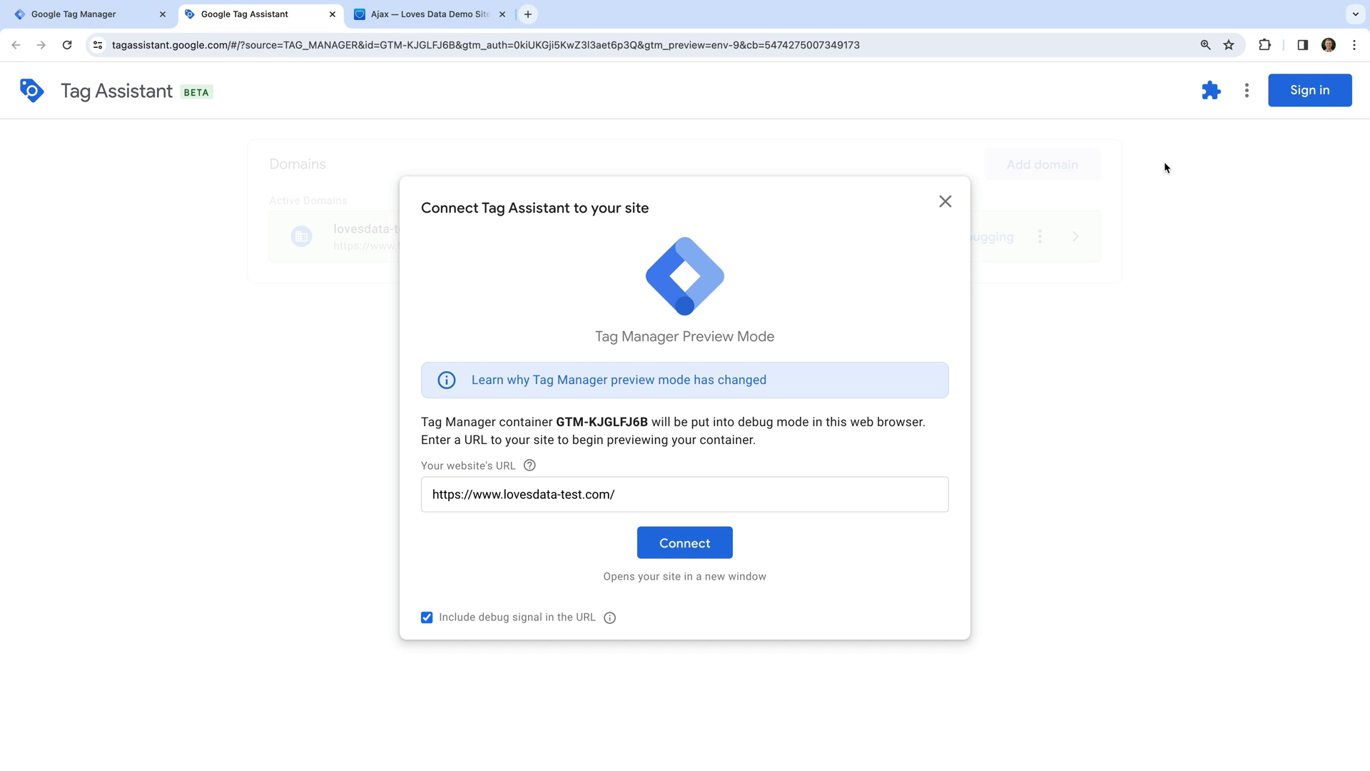
Connect Tag Assistant, open the AJAX example's form on the test site, and return to Tag Assistant.
click(685, 544)
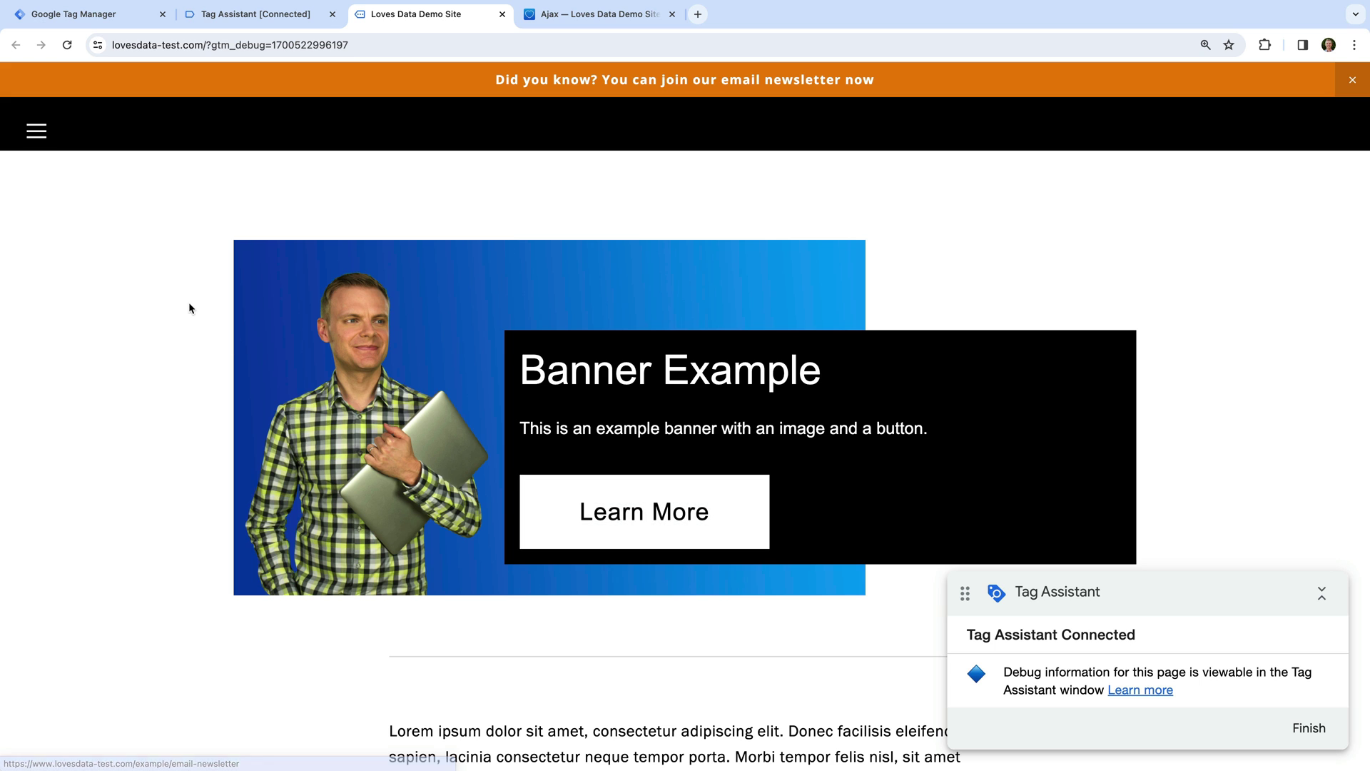
click(35, 136)
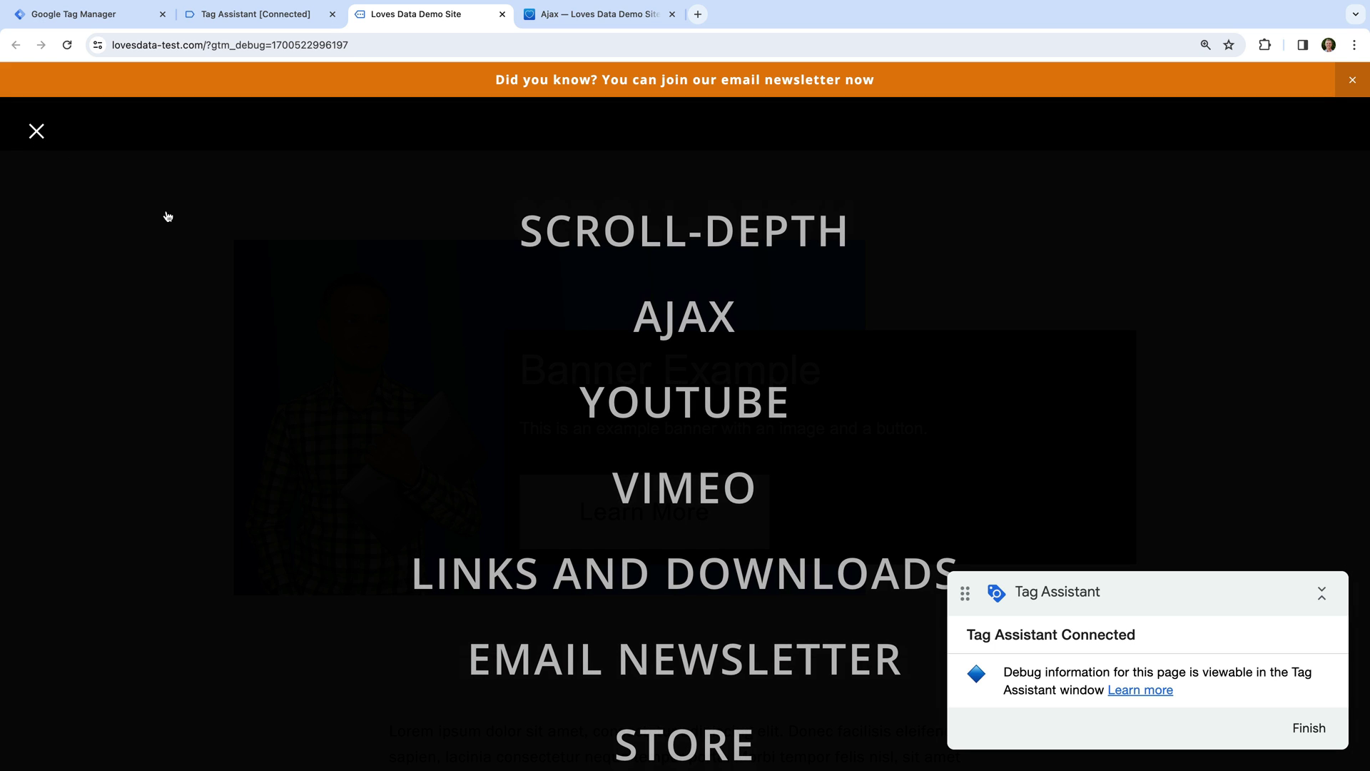
click(678, 306)
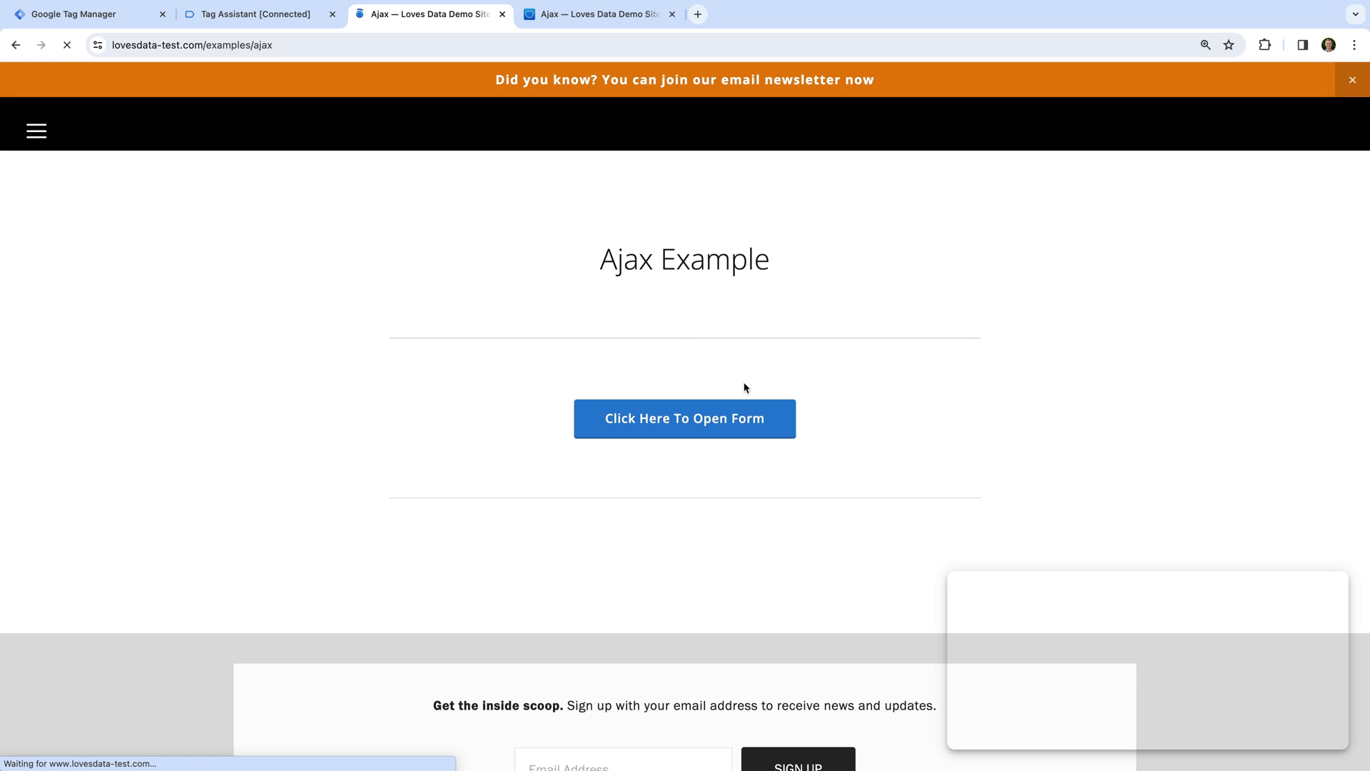
click(780, 426)
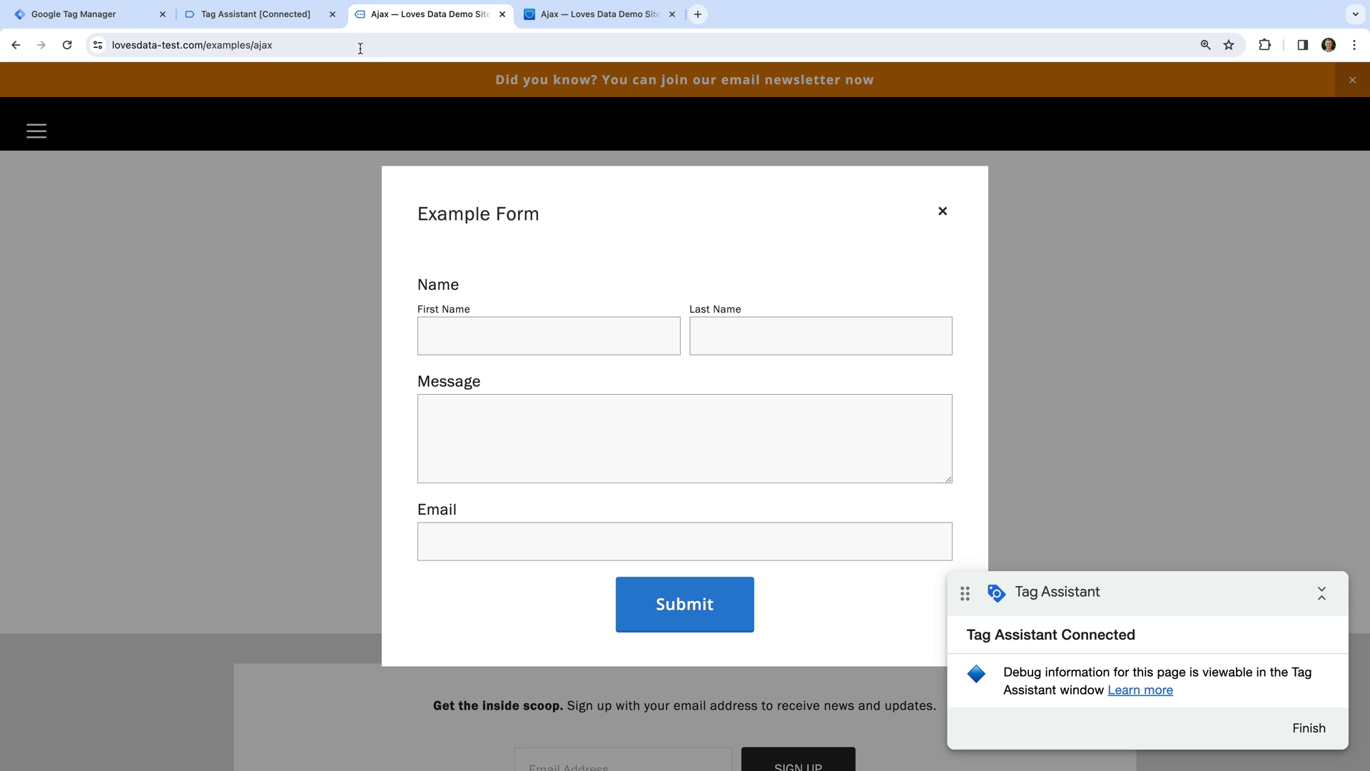
click(322, 20)
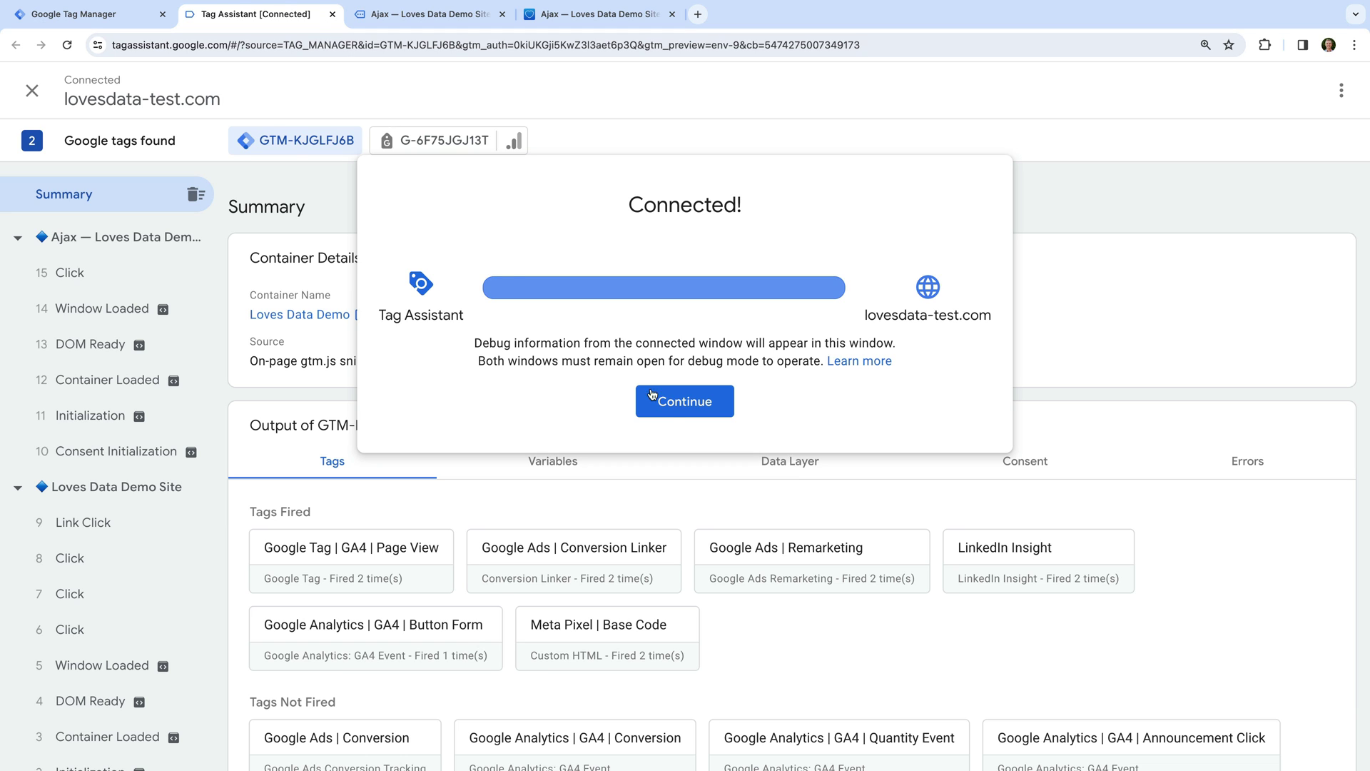
Dismiss the Connected! dialog and review the Summary's fired tags.
click(683, 407)
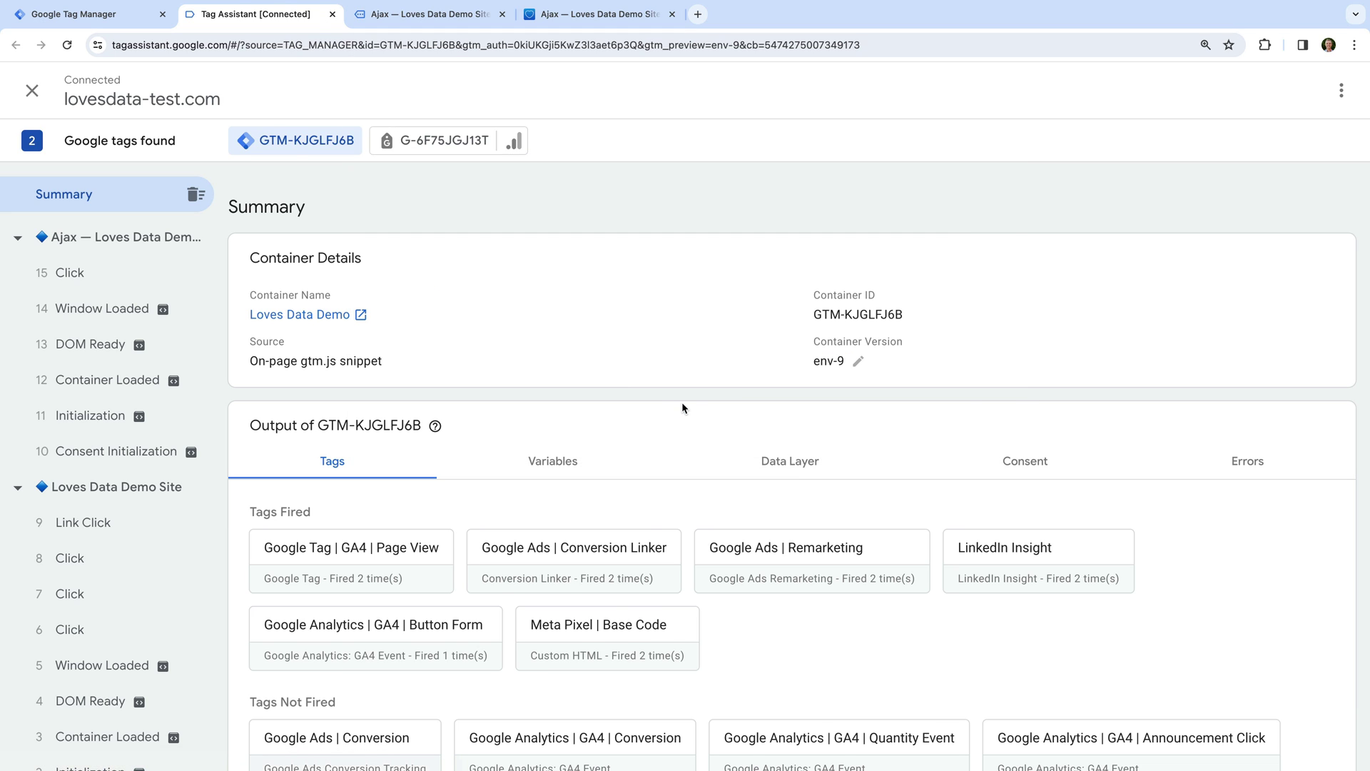
scroll(681, 406, down, 1)
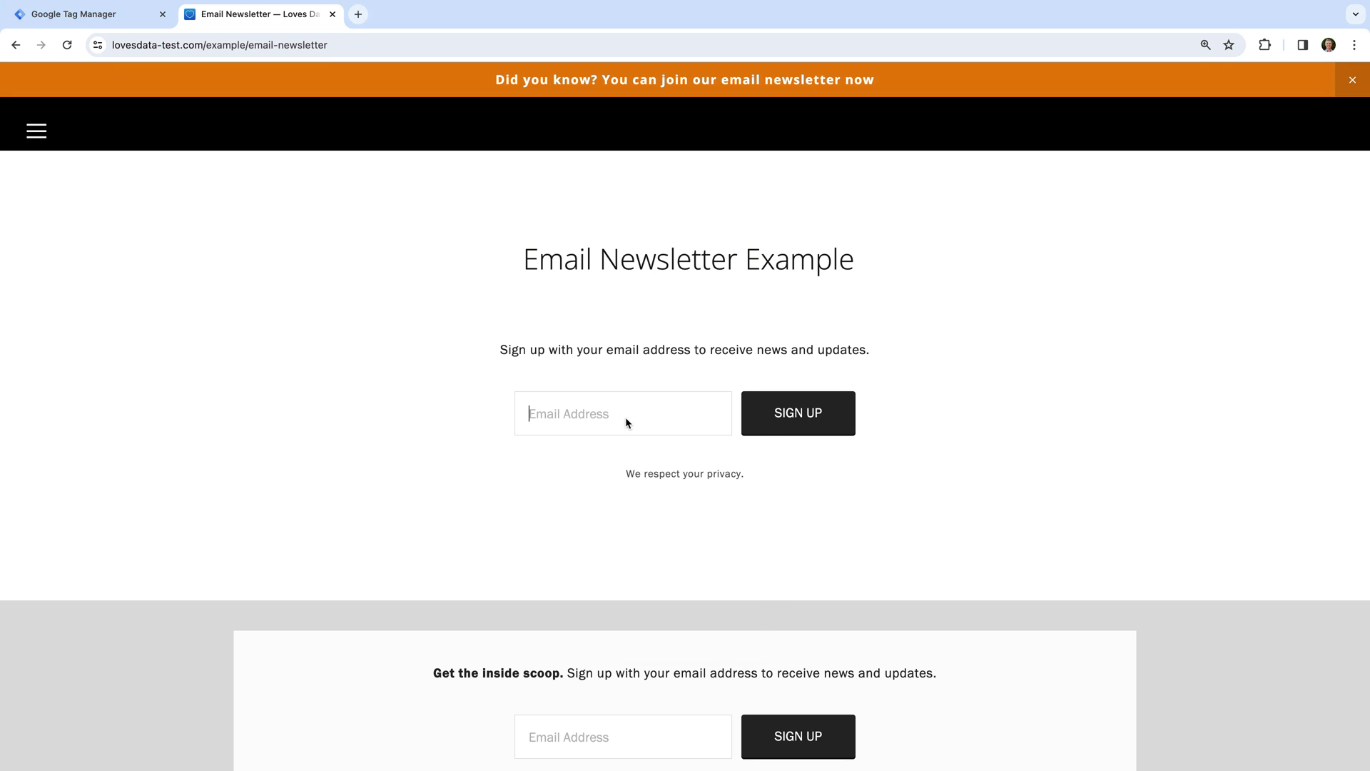
right_click(627, 422)
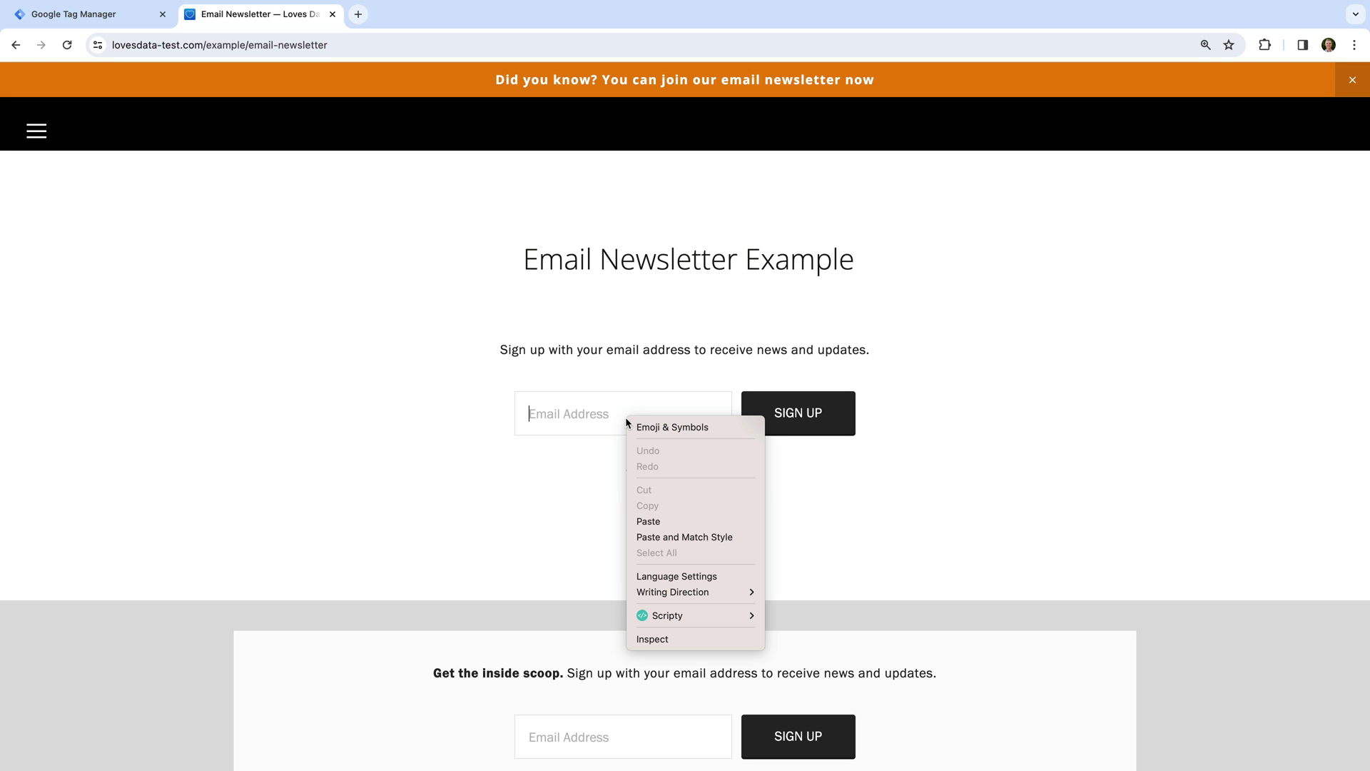
click(727, 636)
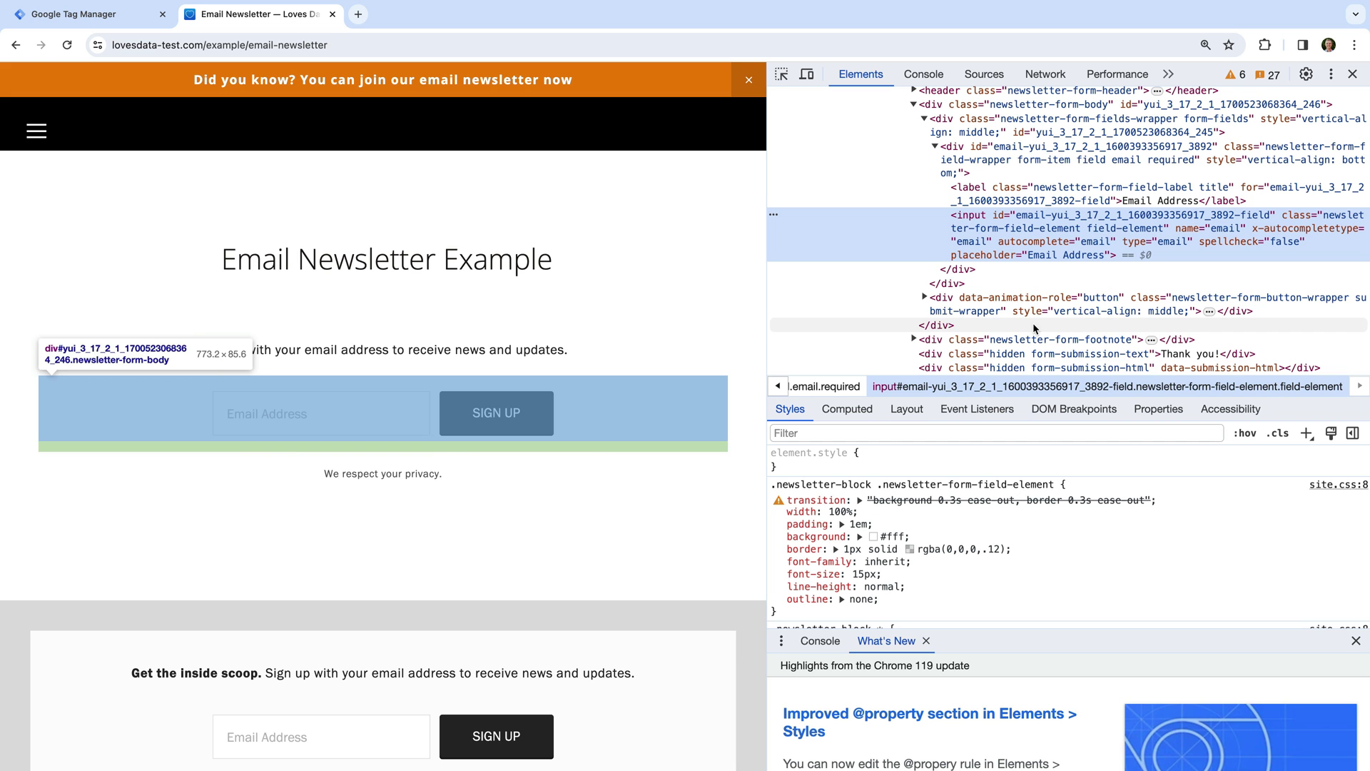
scroll(1110, 218, up, 6)
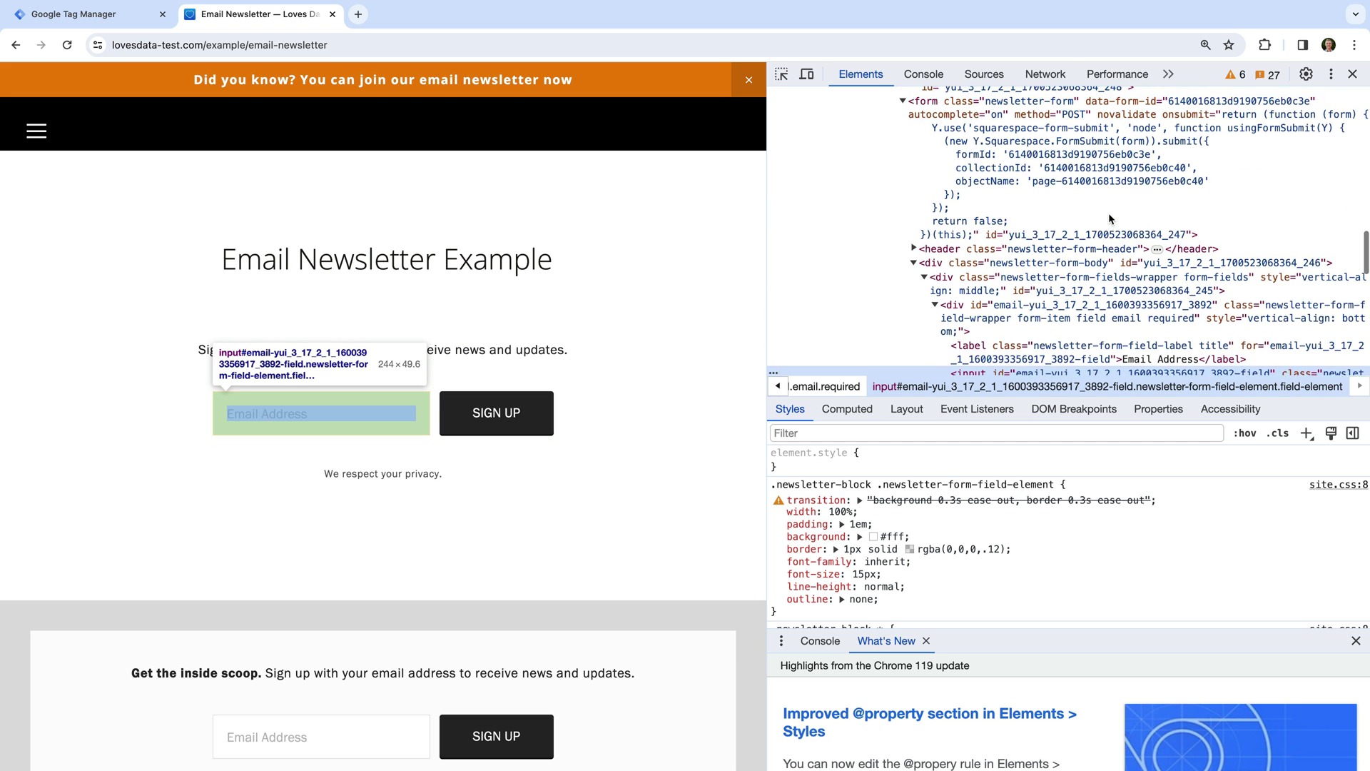
scroll(1110, 218, up, 1)
click(931, 198)
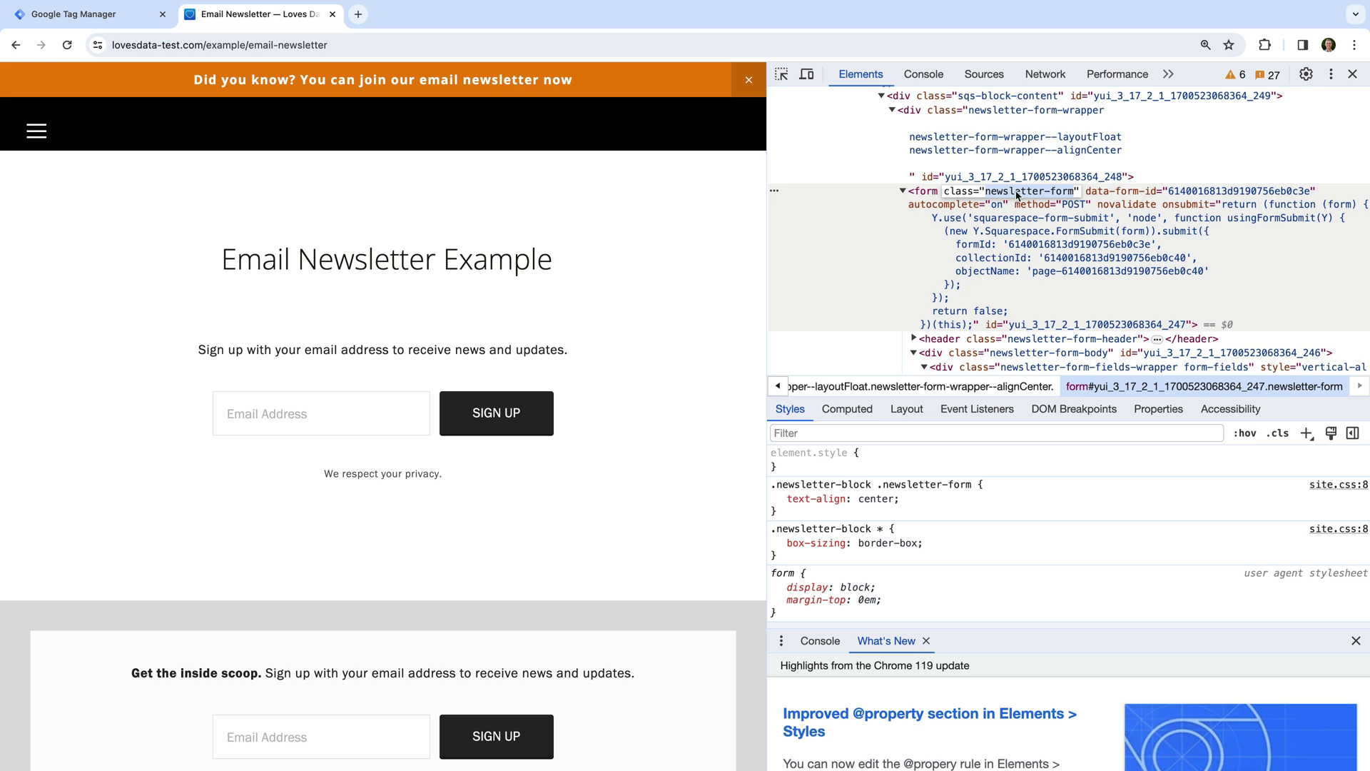
click(1353, 75)
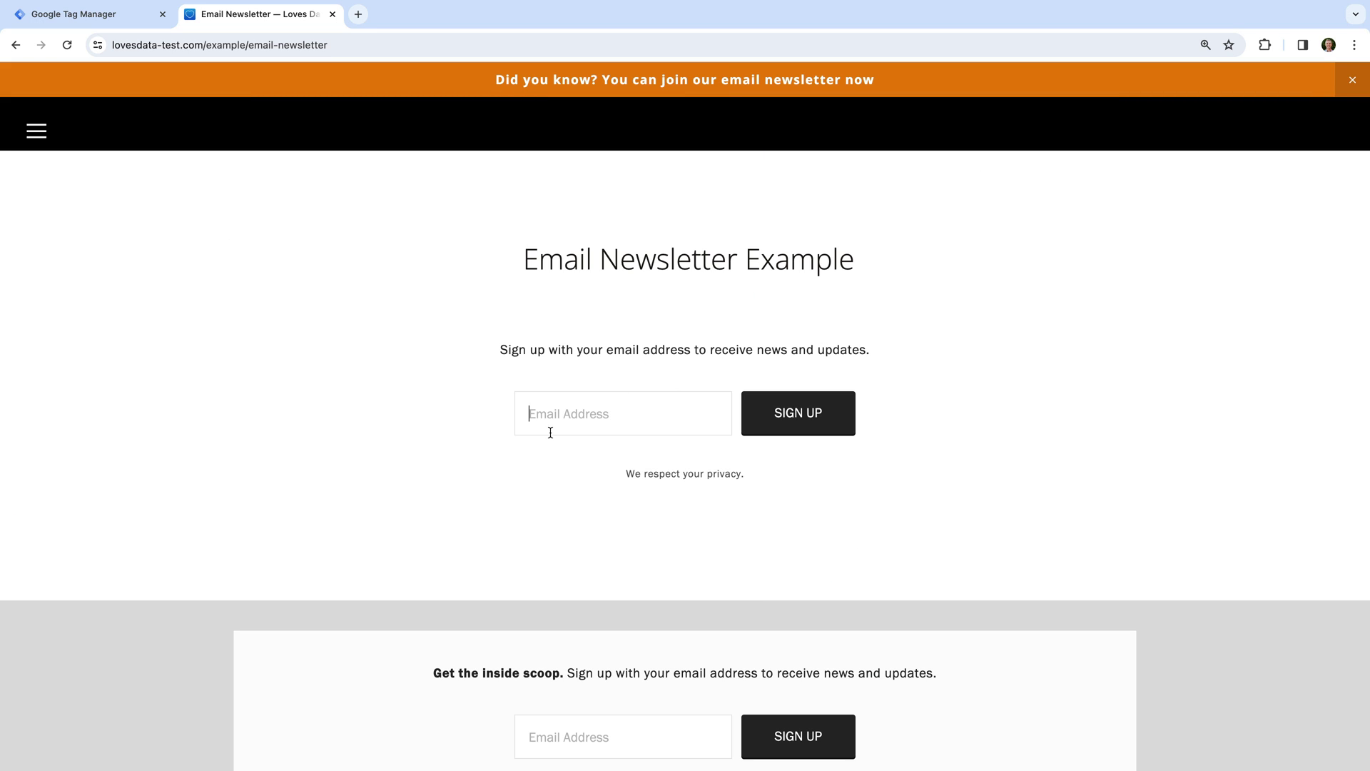
Sign up with an e-mail address, then inspect the Thank you! message's form-submission-text class.
click(770, 422)
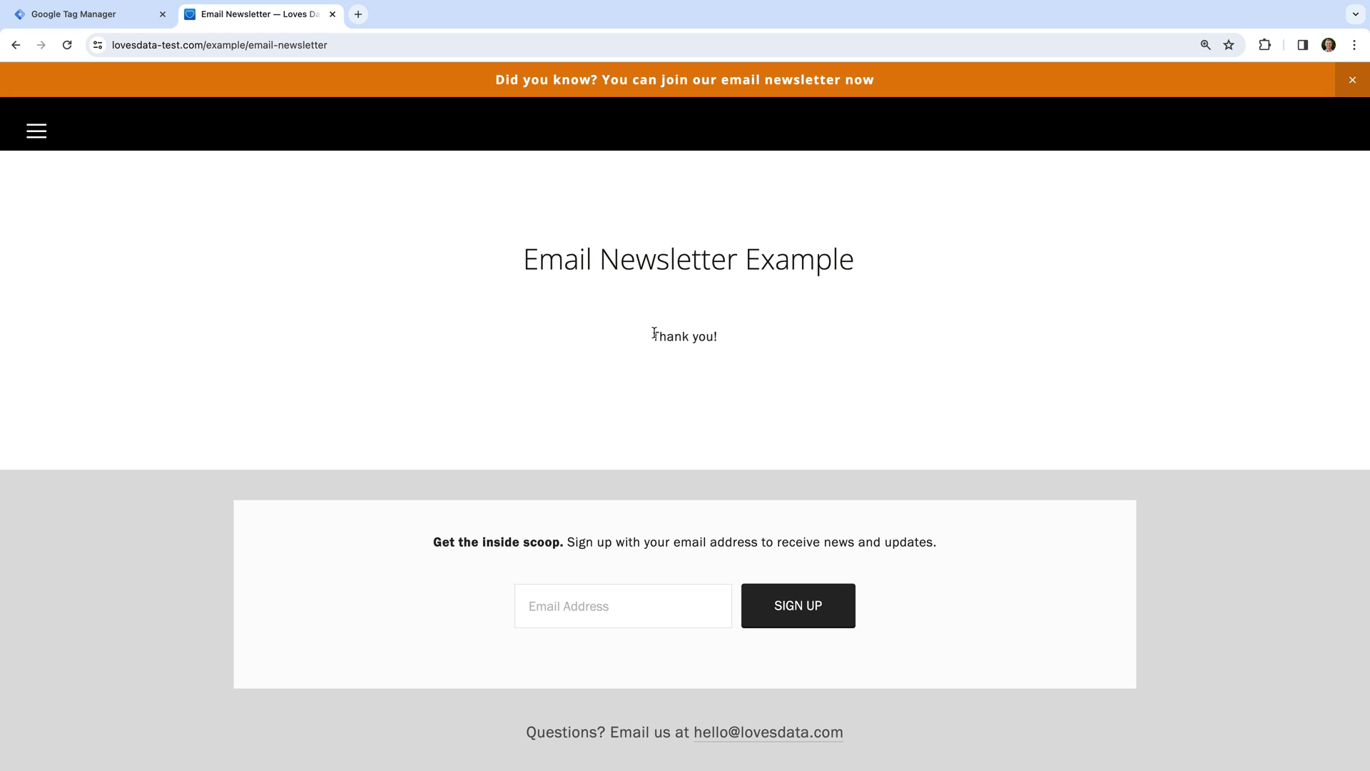
drag(651, 330, 728, 341)
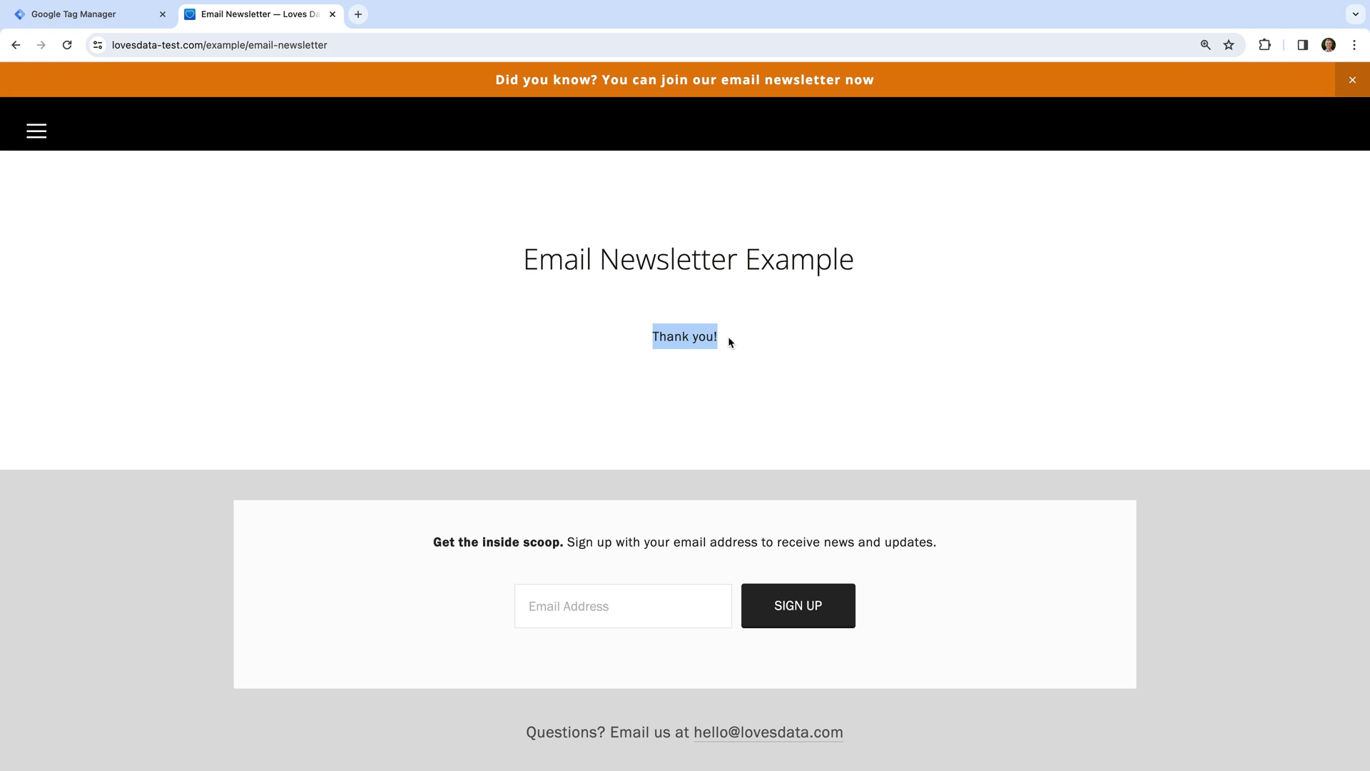
right_click(701, 341)
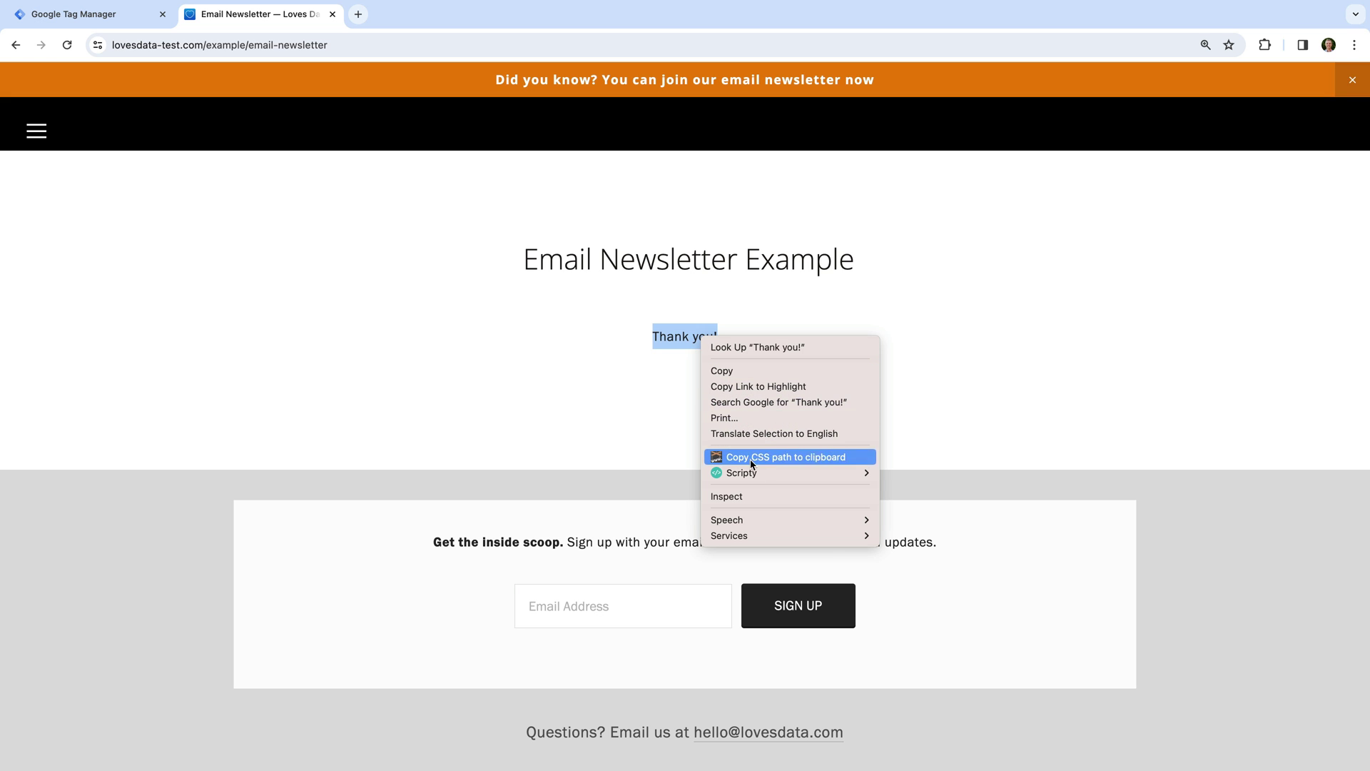
click(755, 495)
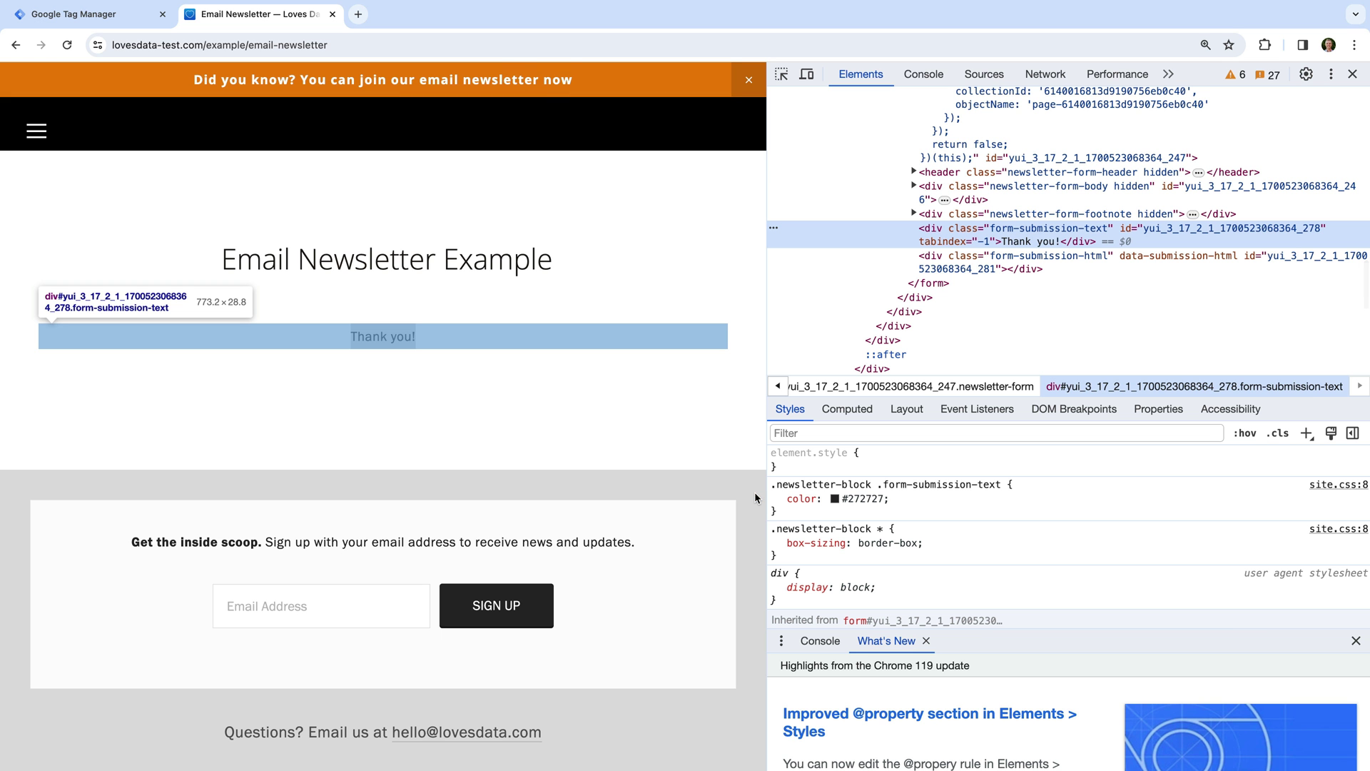
double_click(1028, 234)
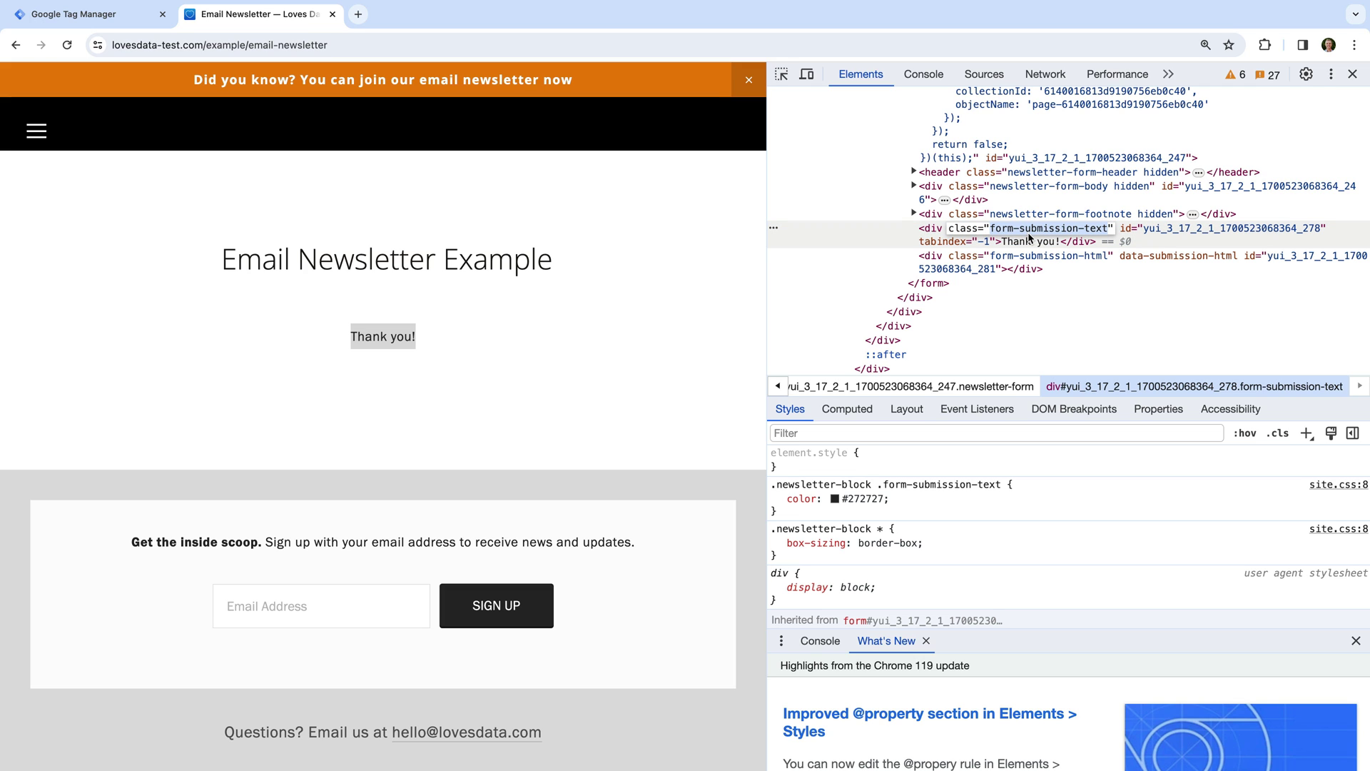
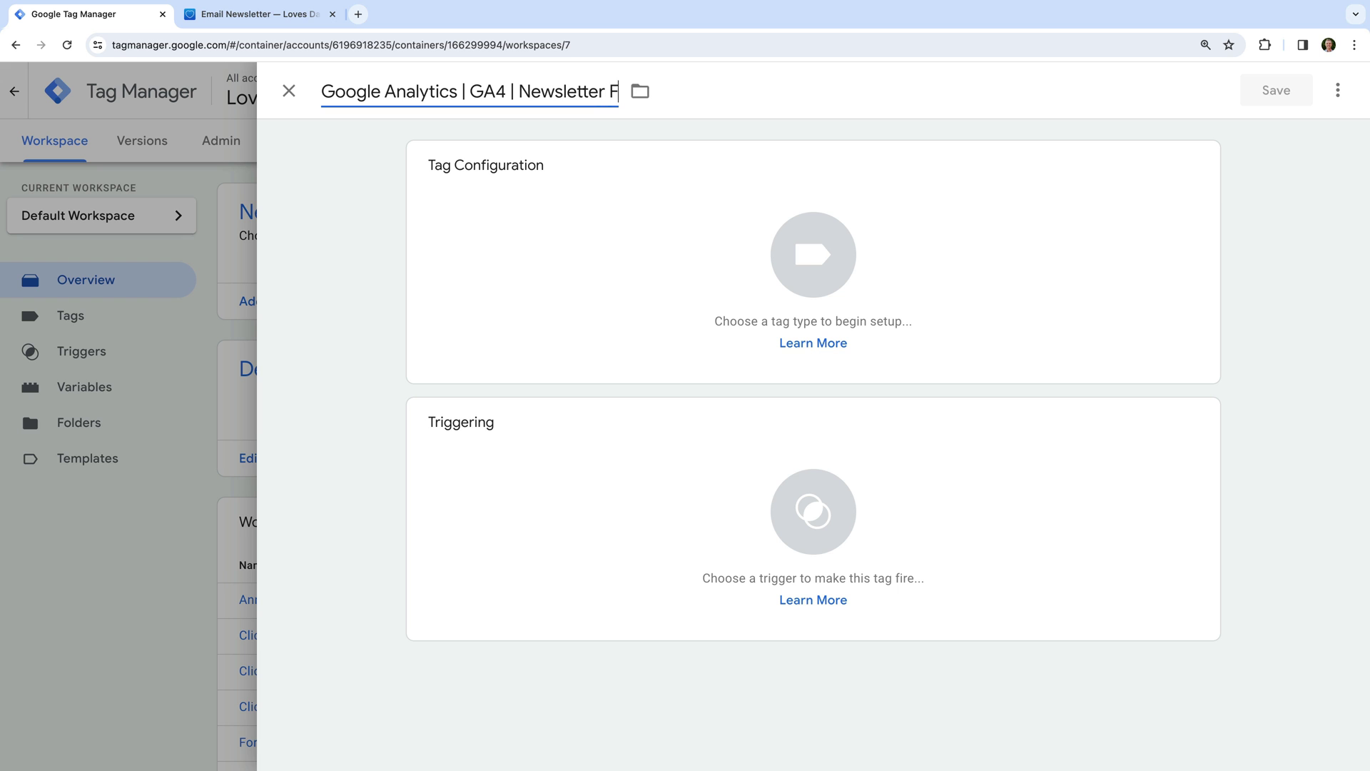
Make the tag a Google Analytics GA4 Event using the {{GA4 Measurement ID}} variable.
click(310, 148)
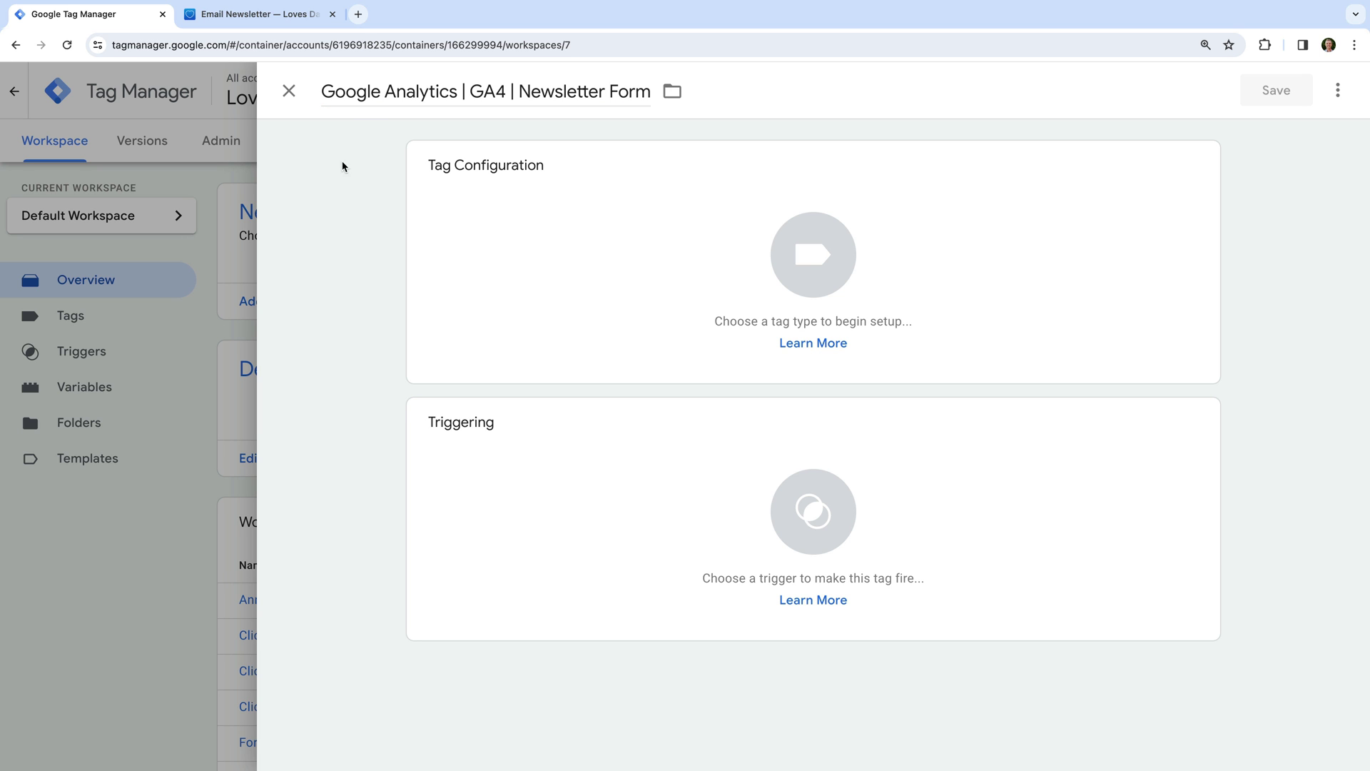
click(560, 201)
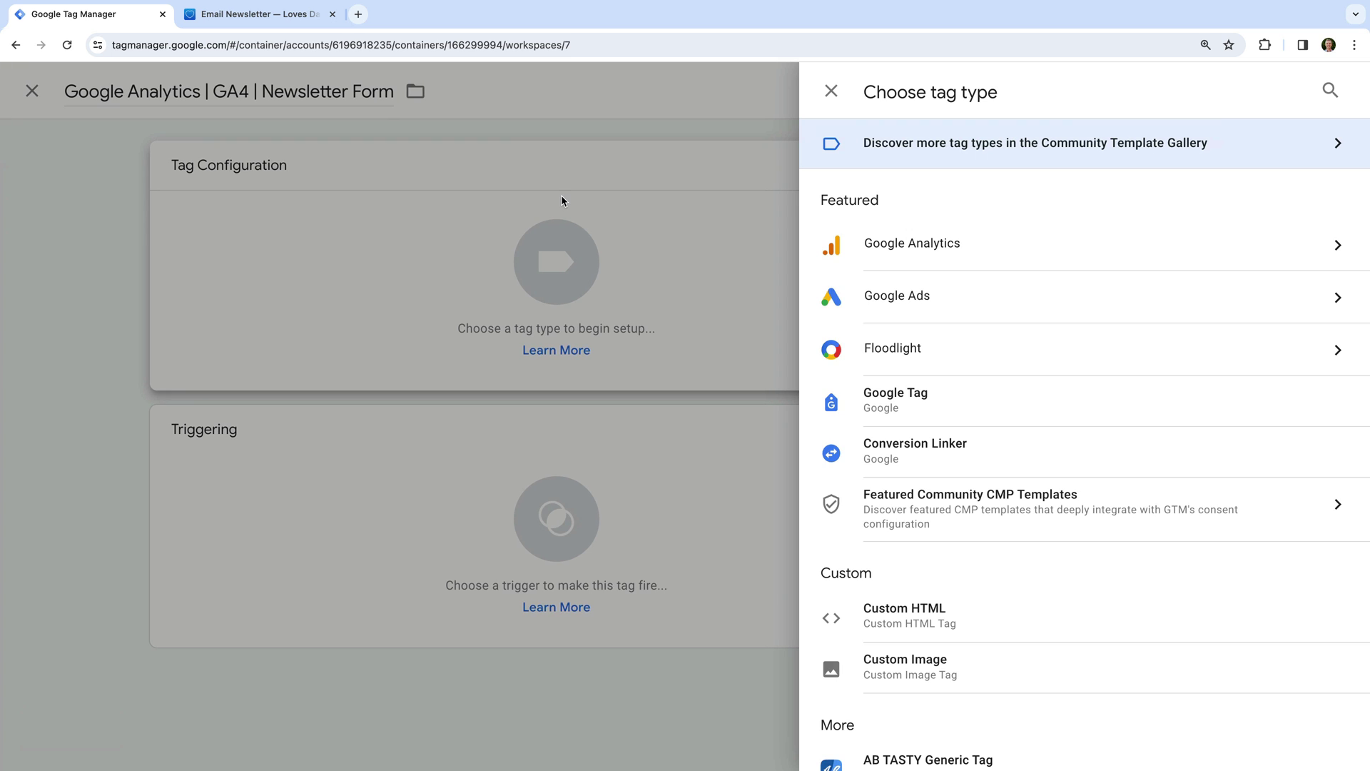
click(951, 246)
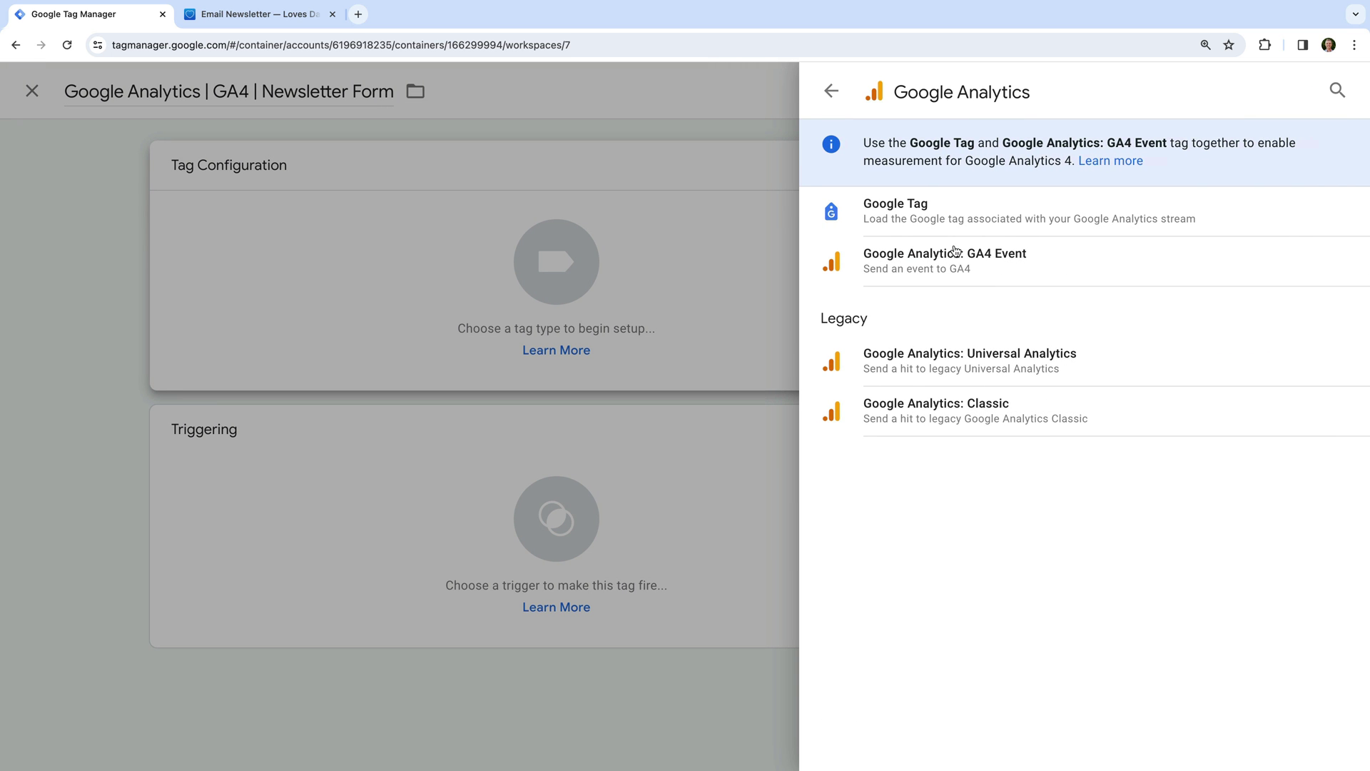
click(1006, 263)
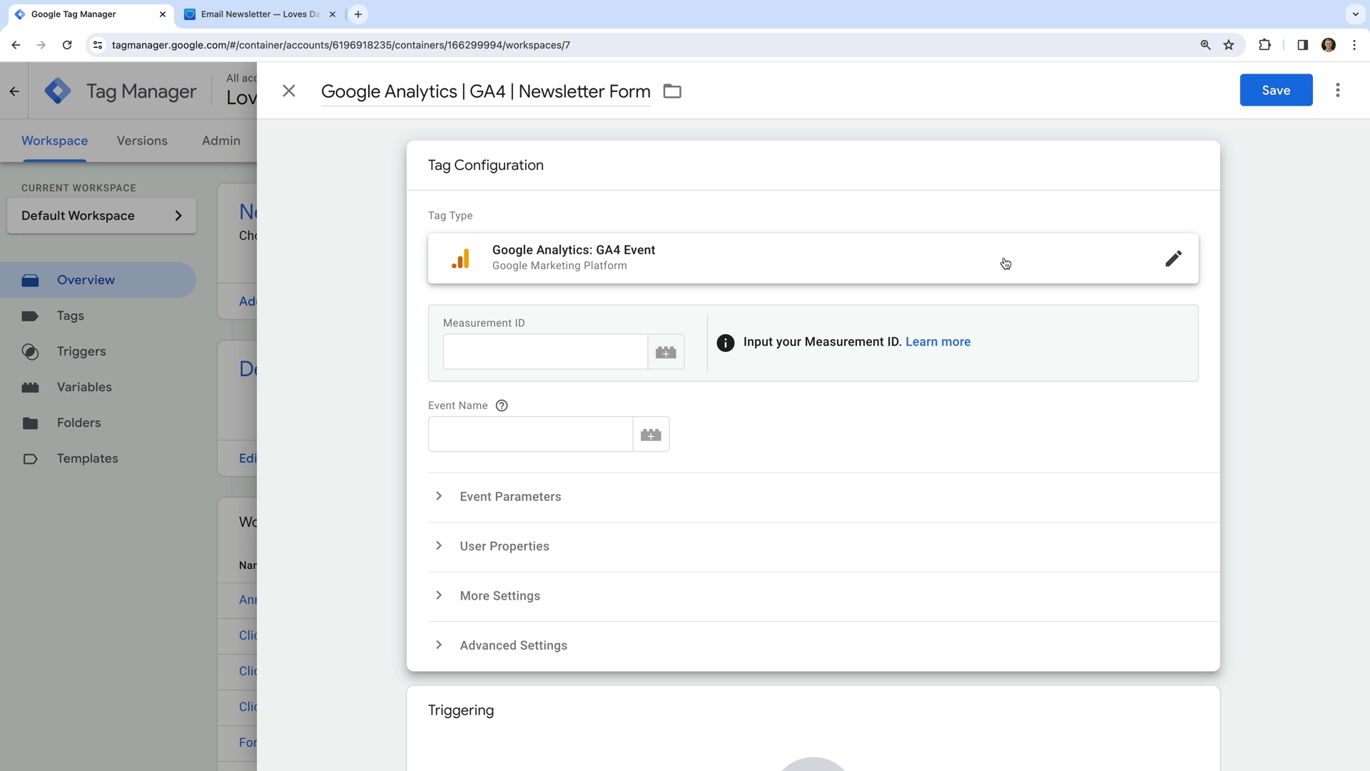
click(666, 352)
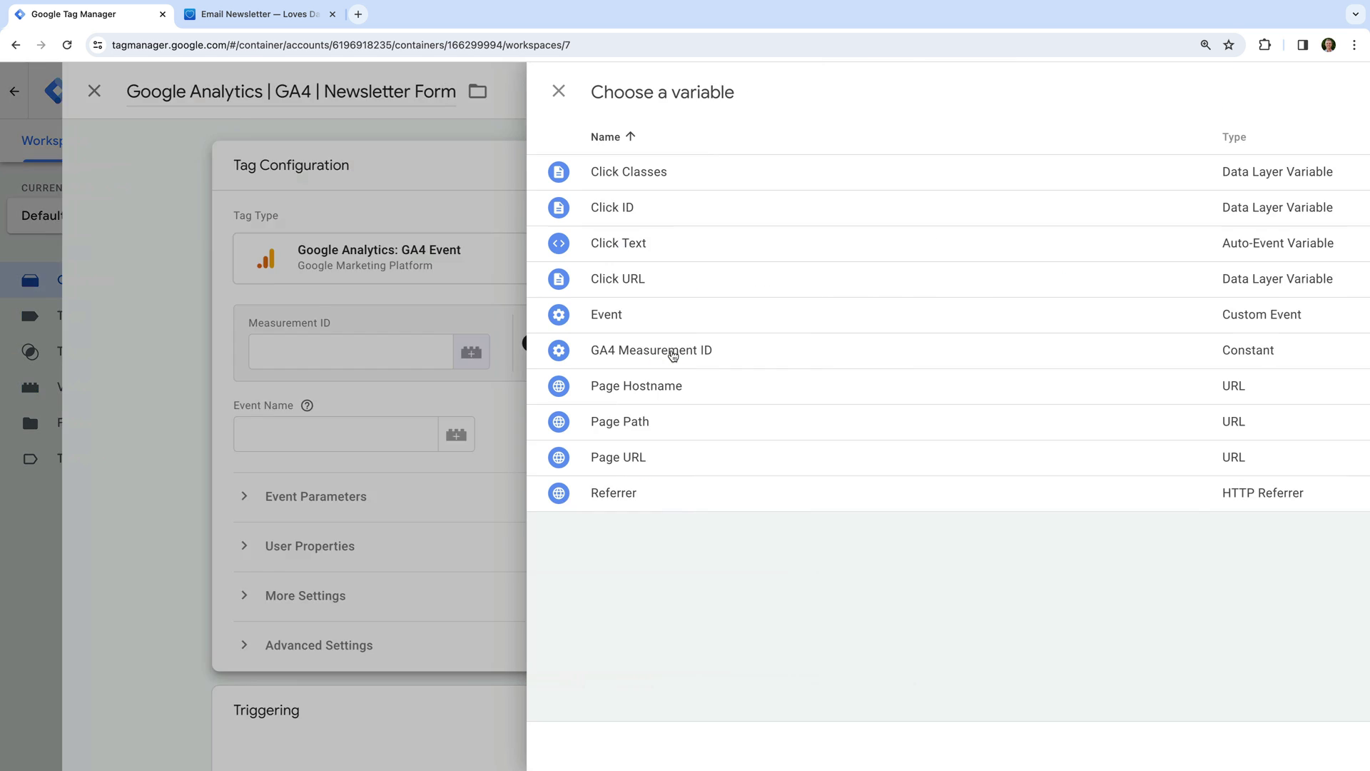
click(596, 357)
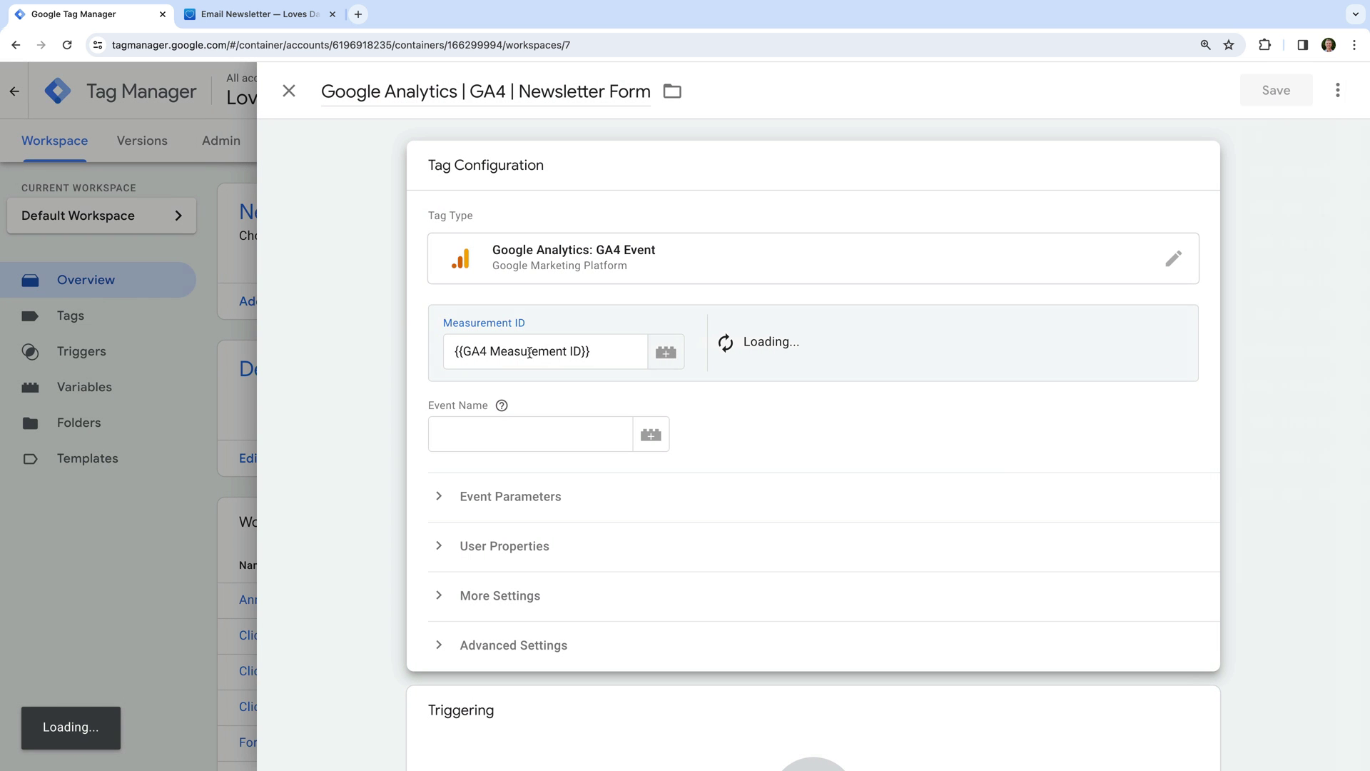
Set the event name to sign_up and add an event parameter row.
click(553, 438)
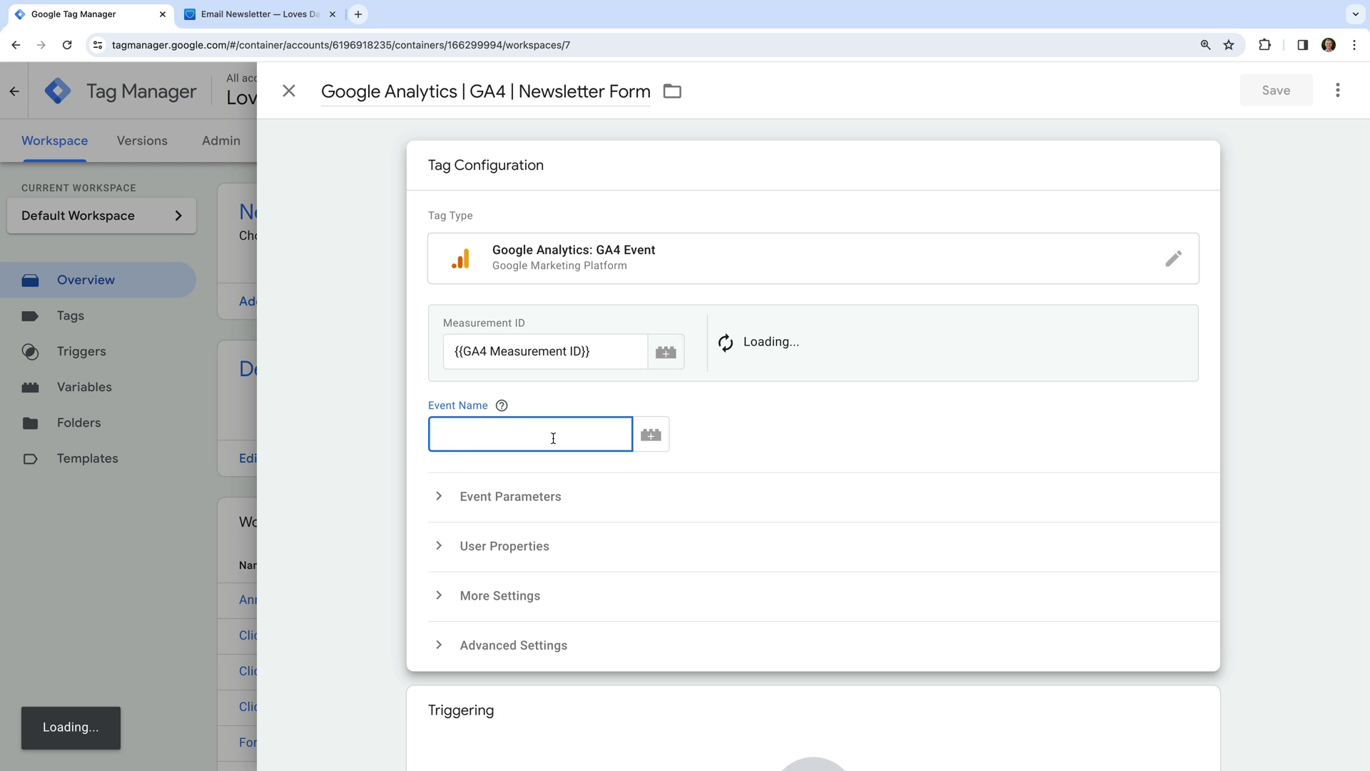
text(sign_up)
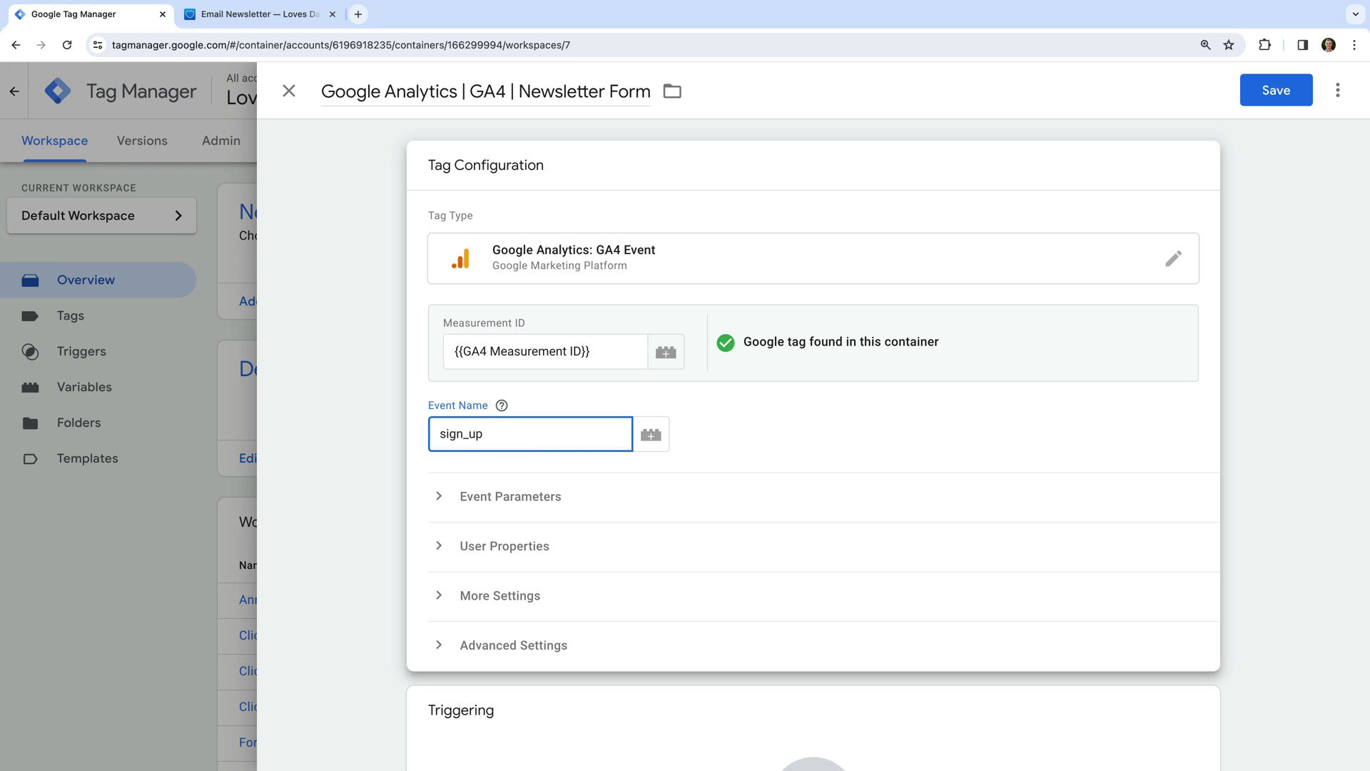
click(764, 447)
click(558, 500)
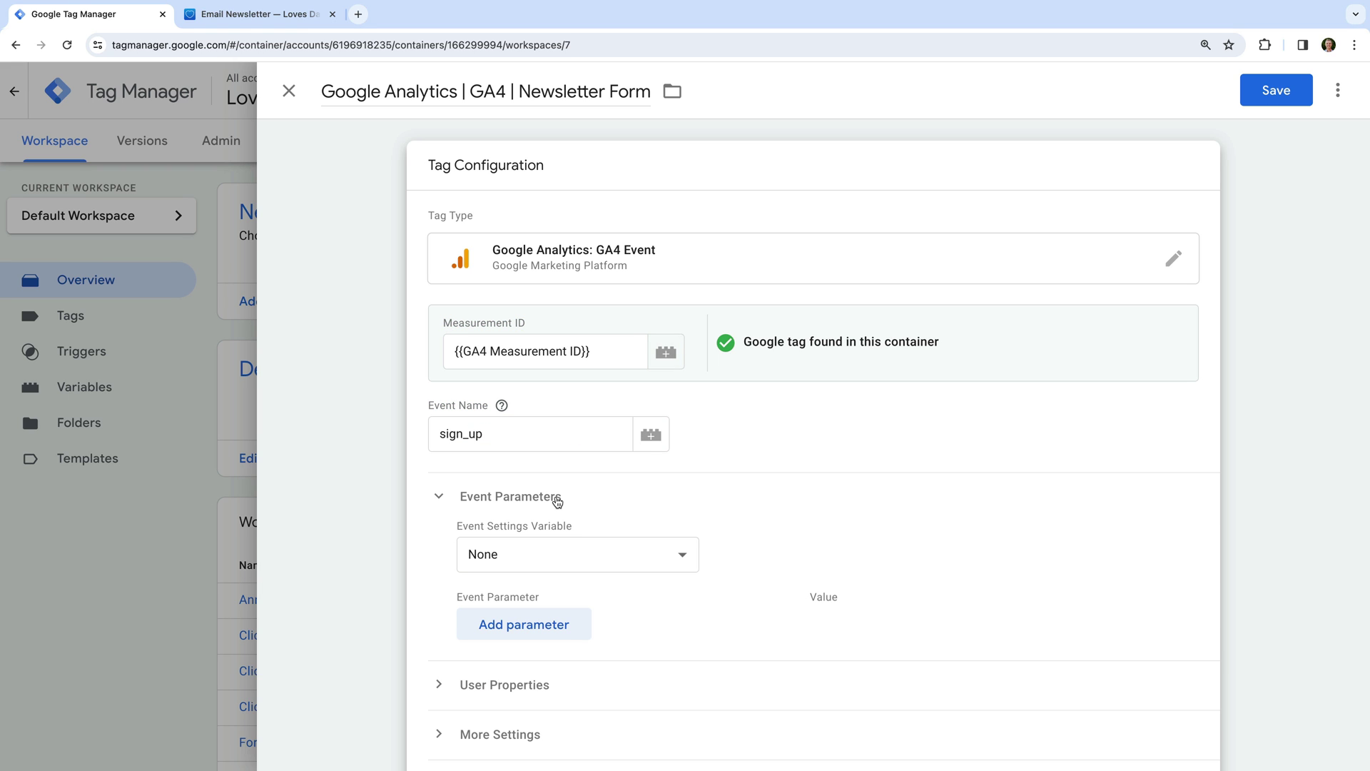
click(572, 622)
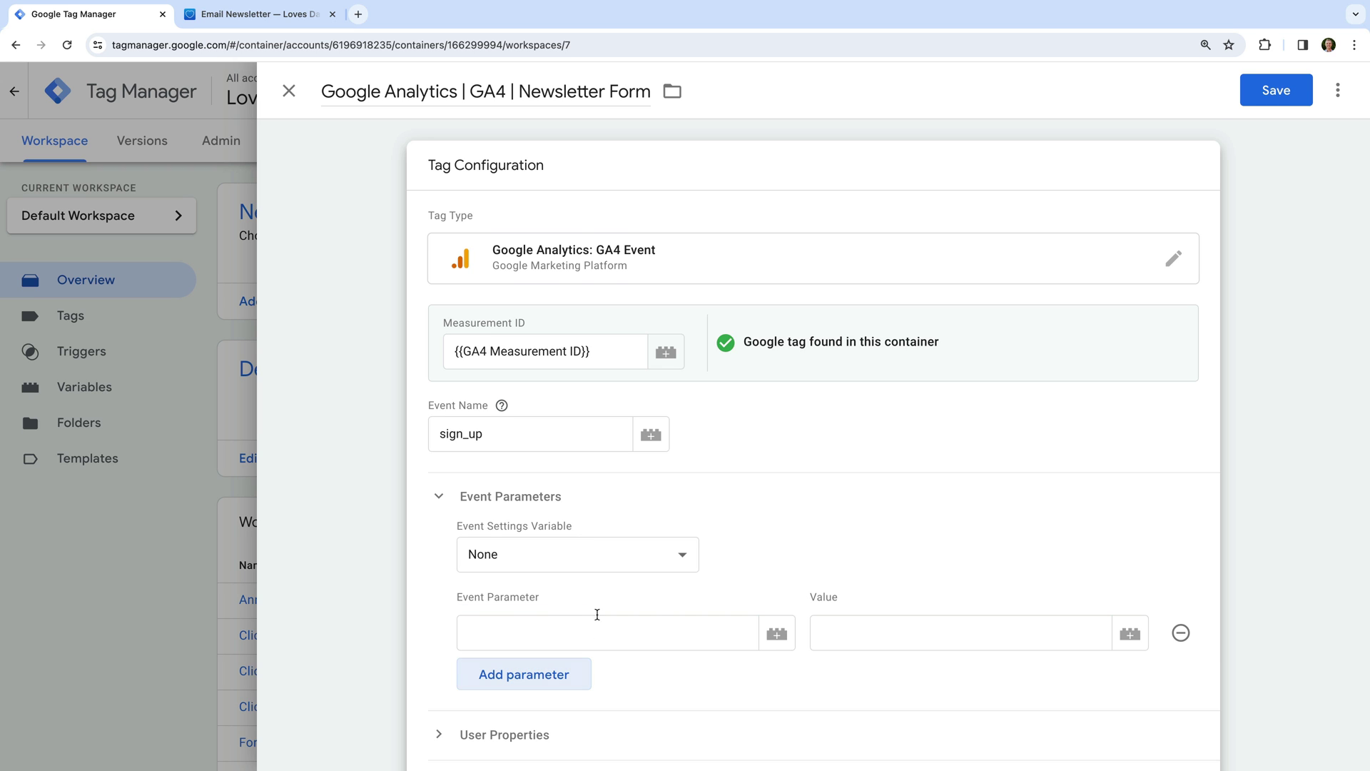
Name the parameter sign_up_type and set its value to the built-in {{Form Classes}} variable.
scroll(802, 571, down, 2)
click(658, 516)
text(s)
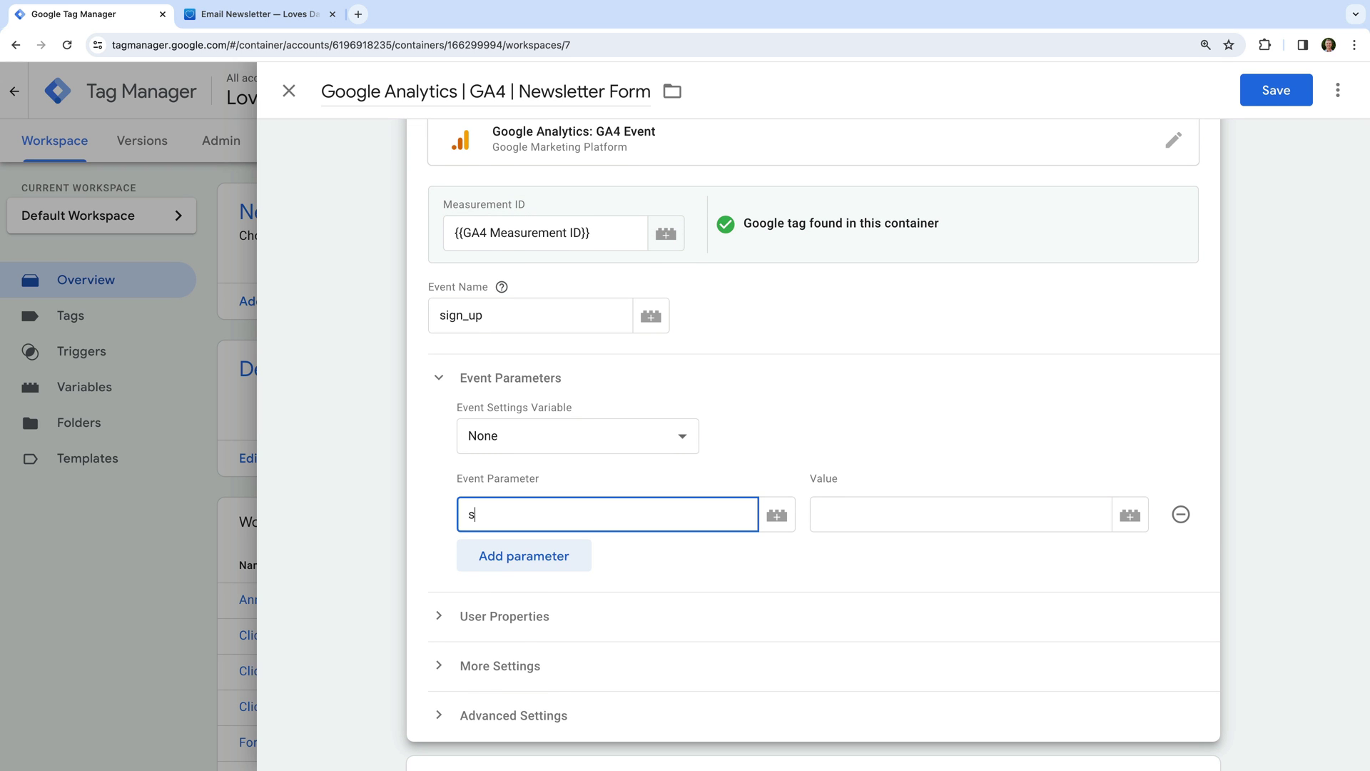
text(ign_up_type)
click(897, 515)
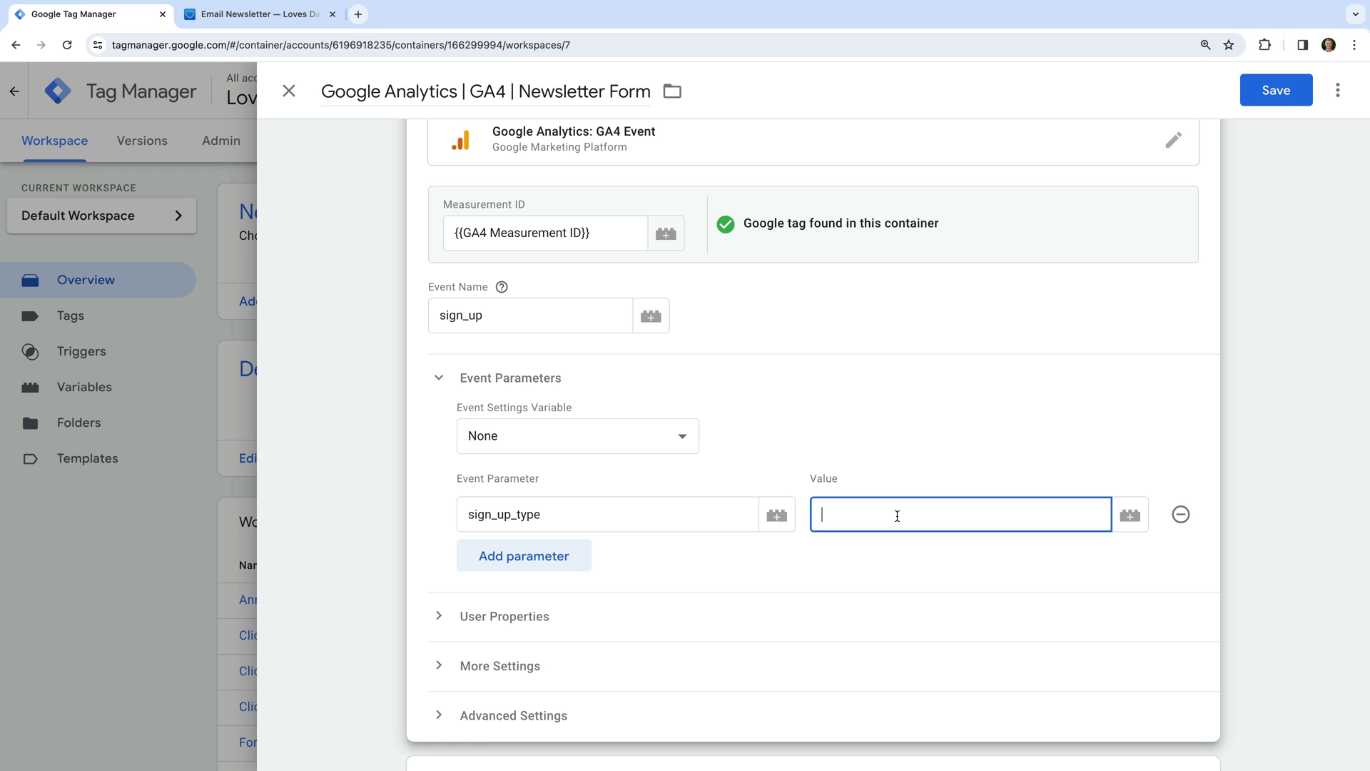
text({{)
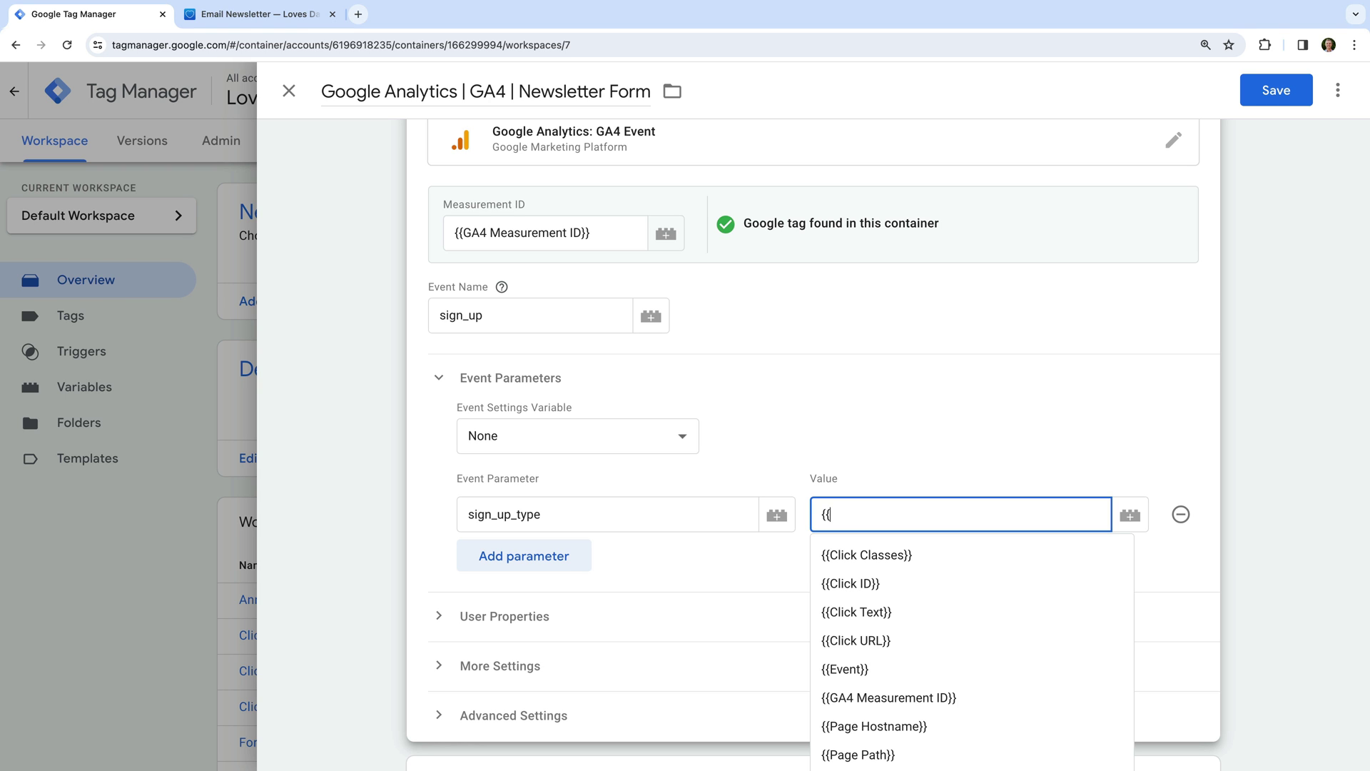
scroll(1172, 551, down, 1)
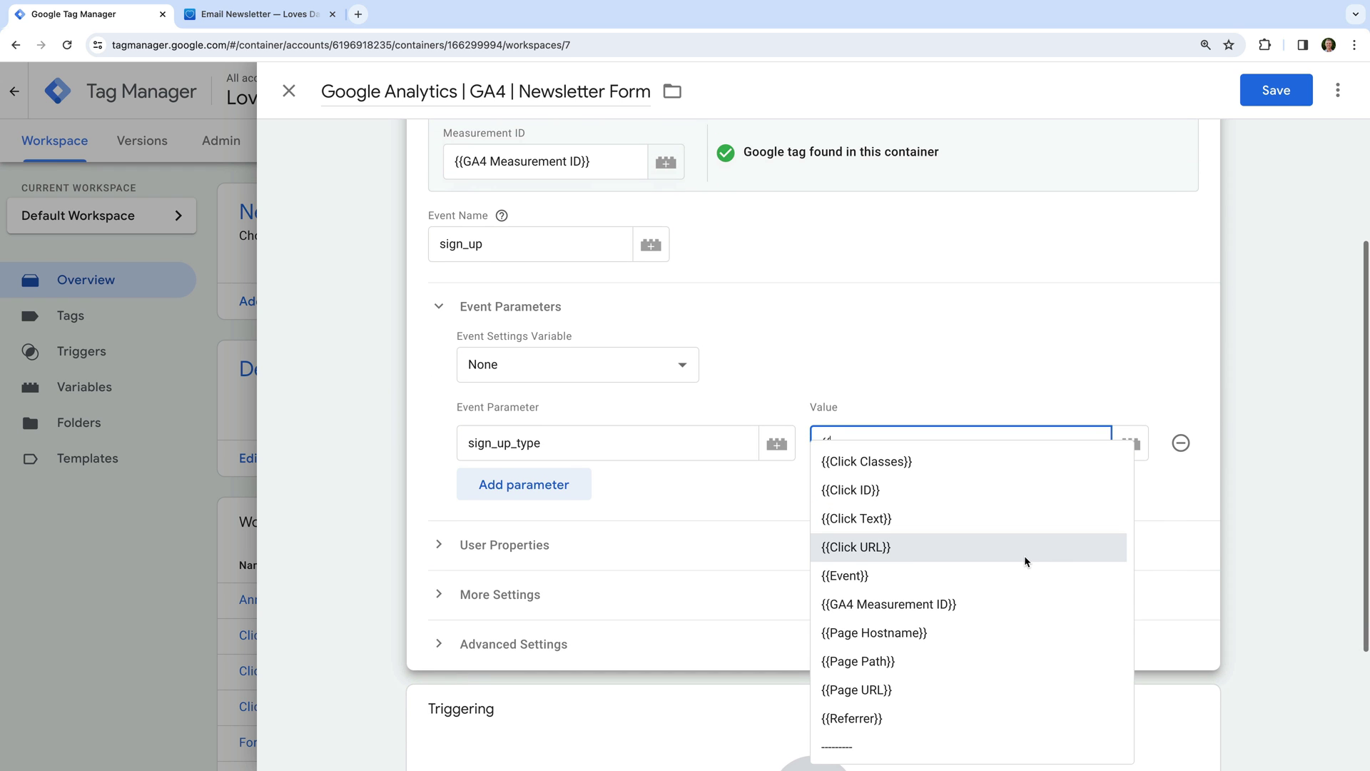
scroll(1024, 555, down, 1)
click(965, 711)
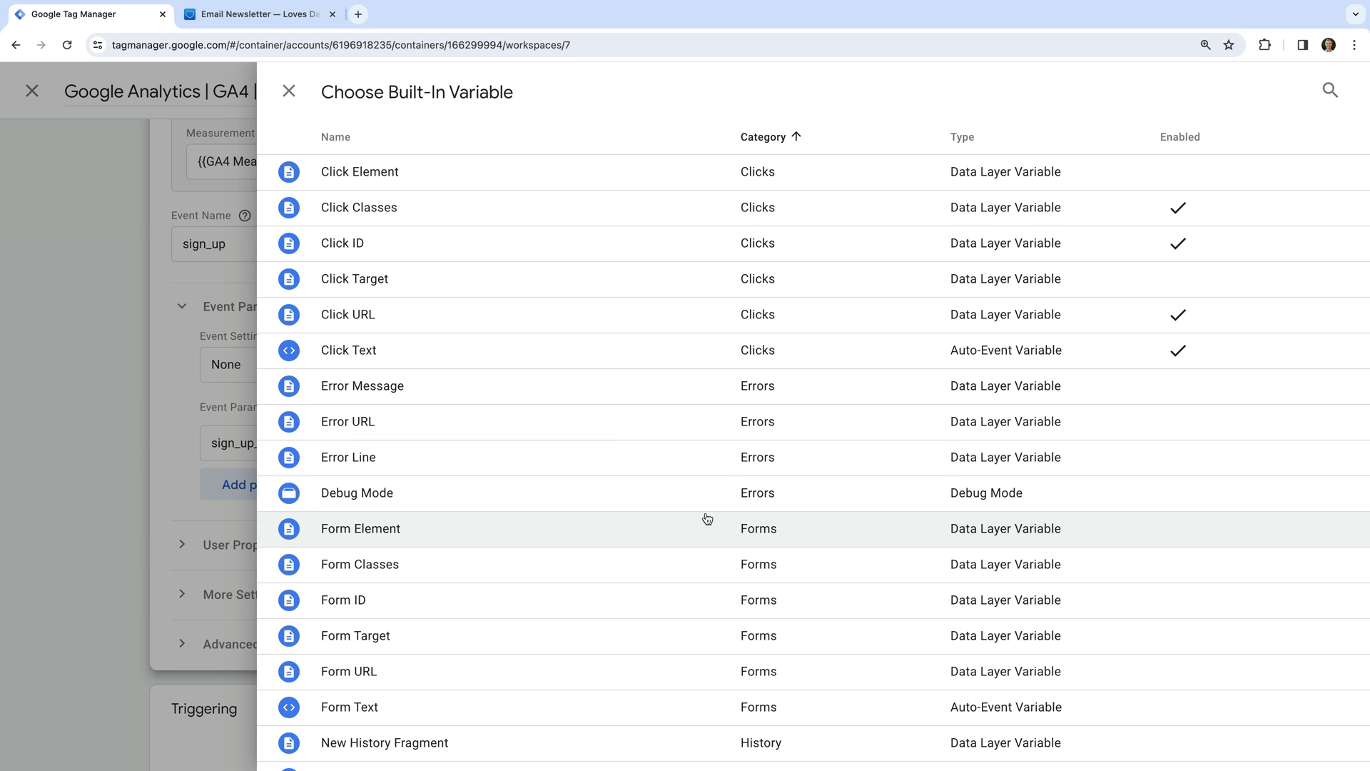
scroll(707, 518, down, 3)
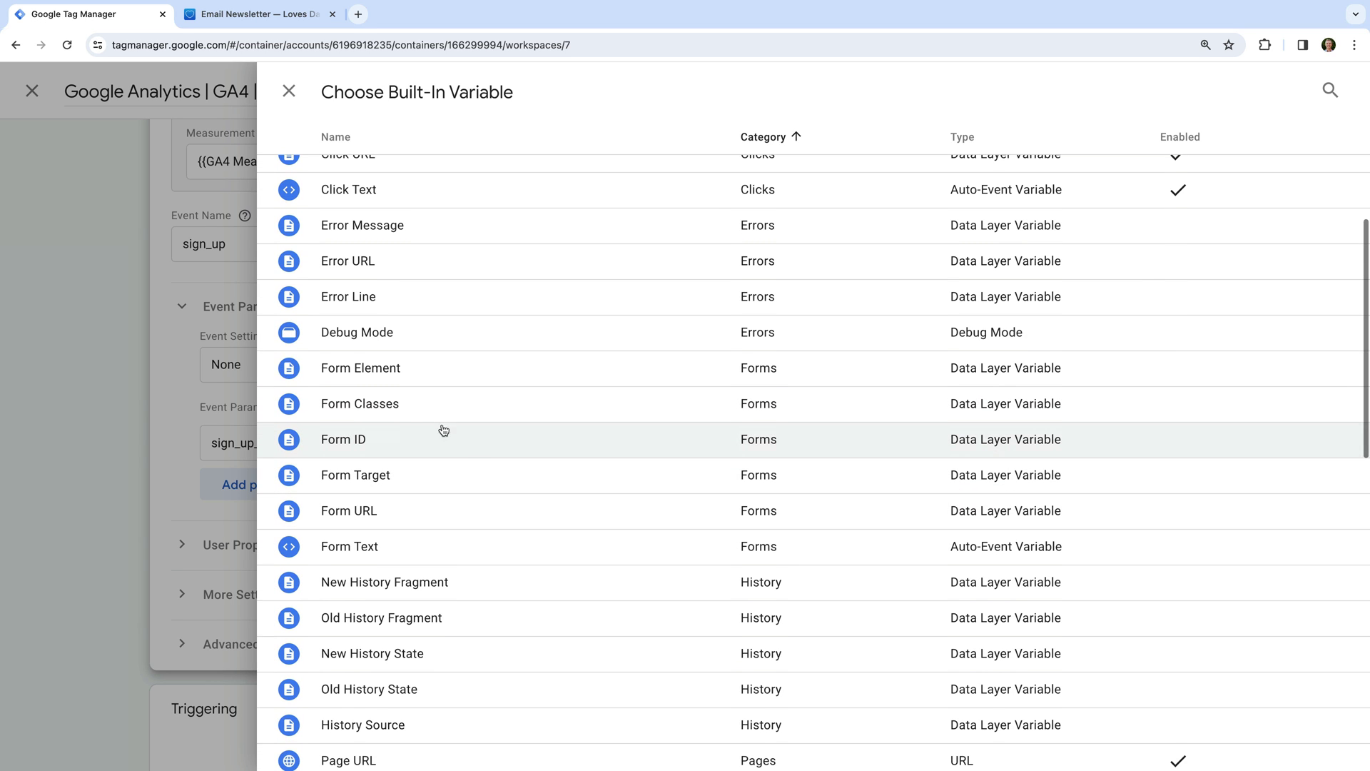
click(385, 410)
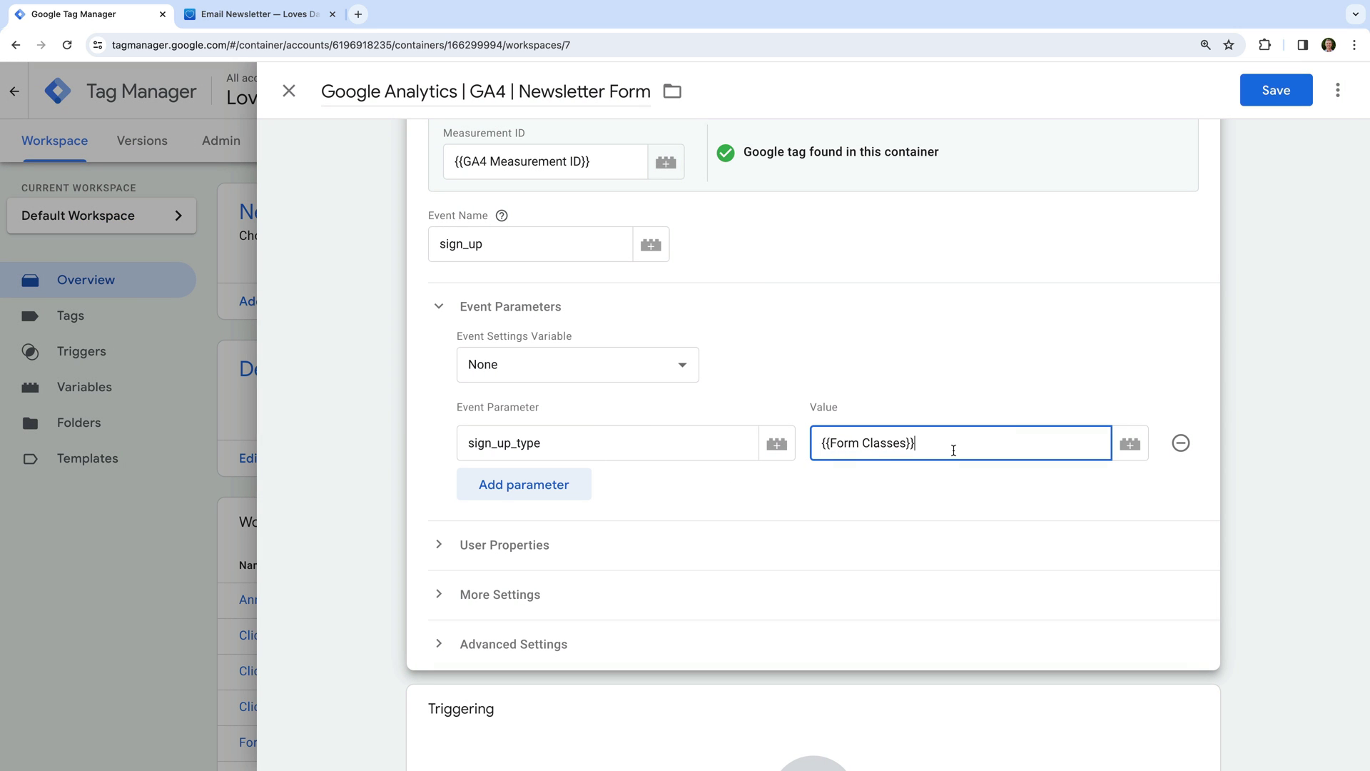
click(330, 643)
Create a new trigger for the tag named 'Newsletter Form'.
click(621, 587)
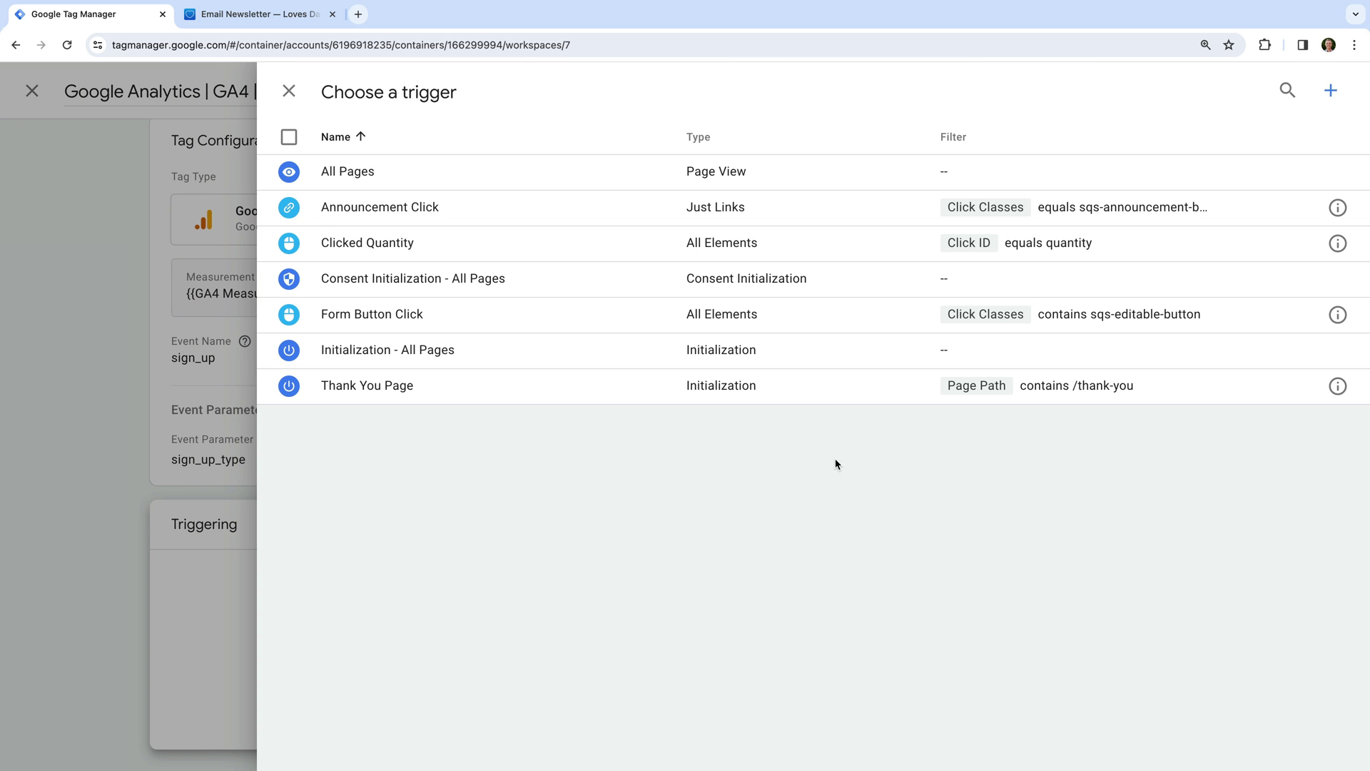
click(1331, 90)
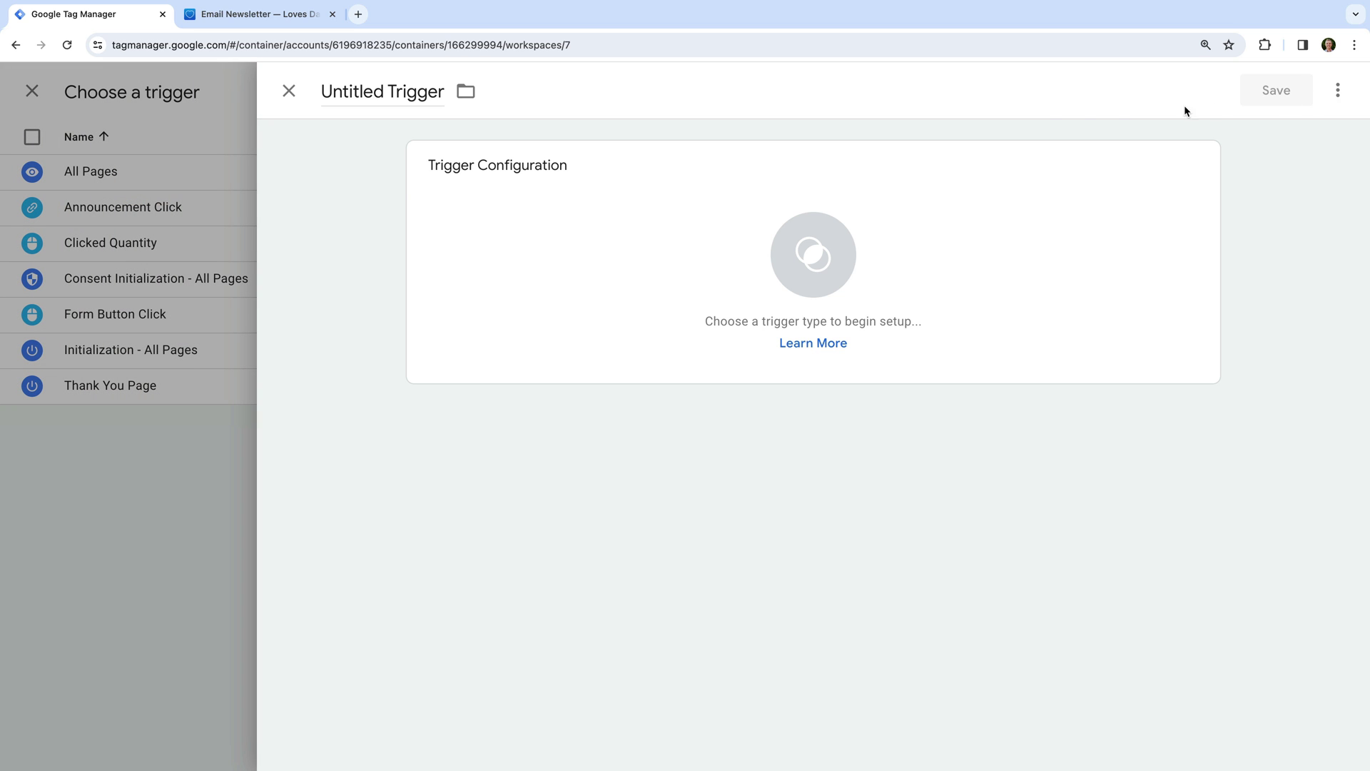
click(419, 94)
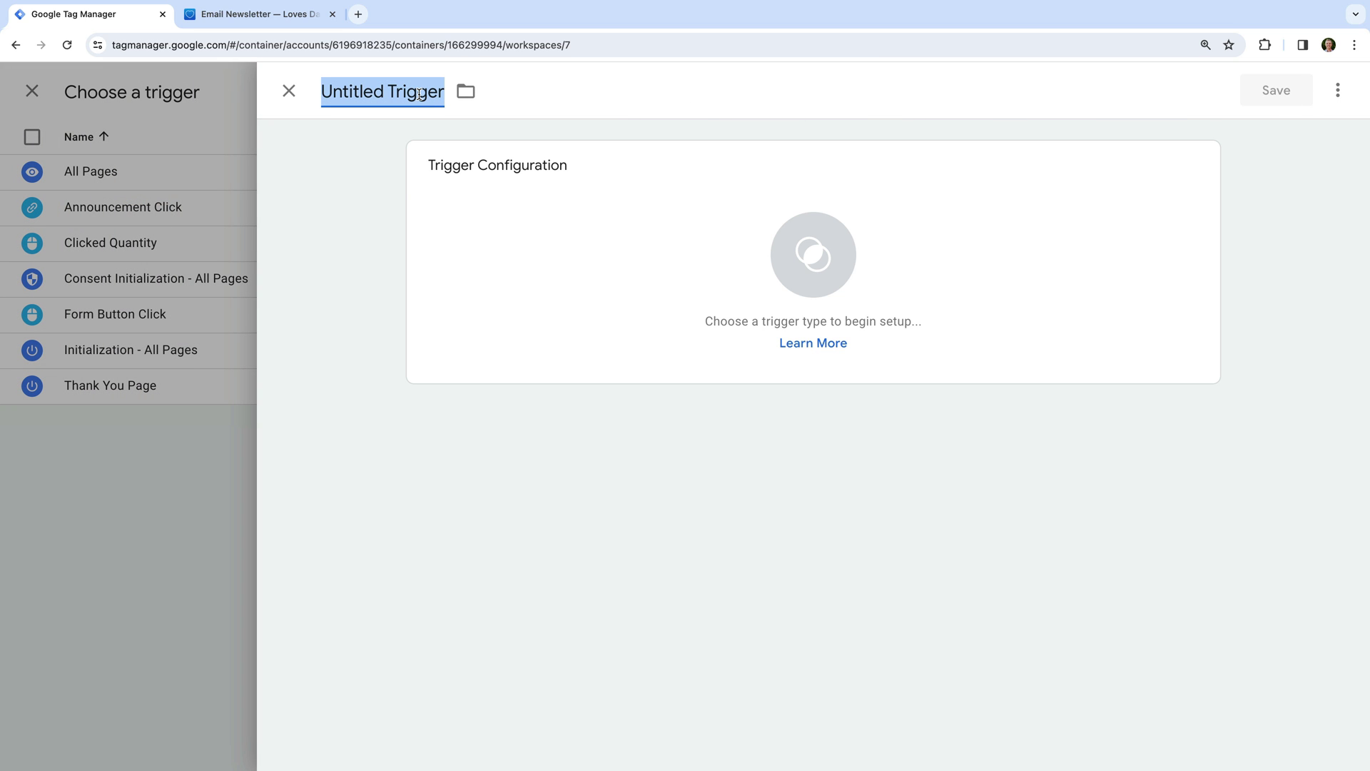
text(Newslett)
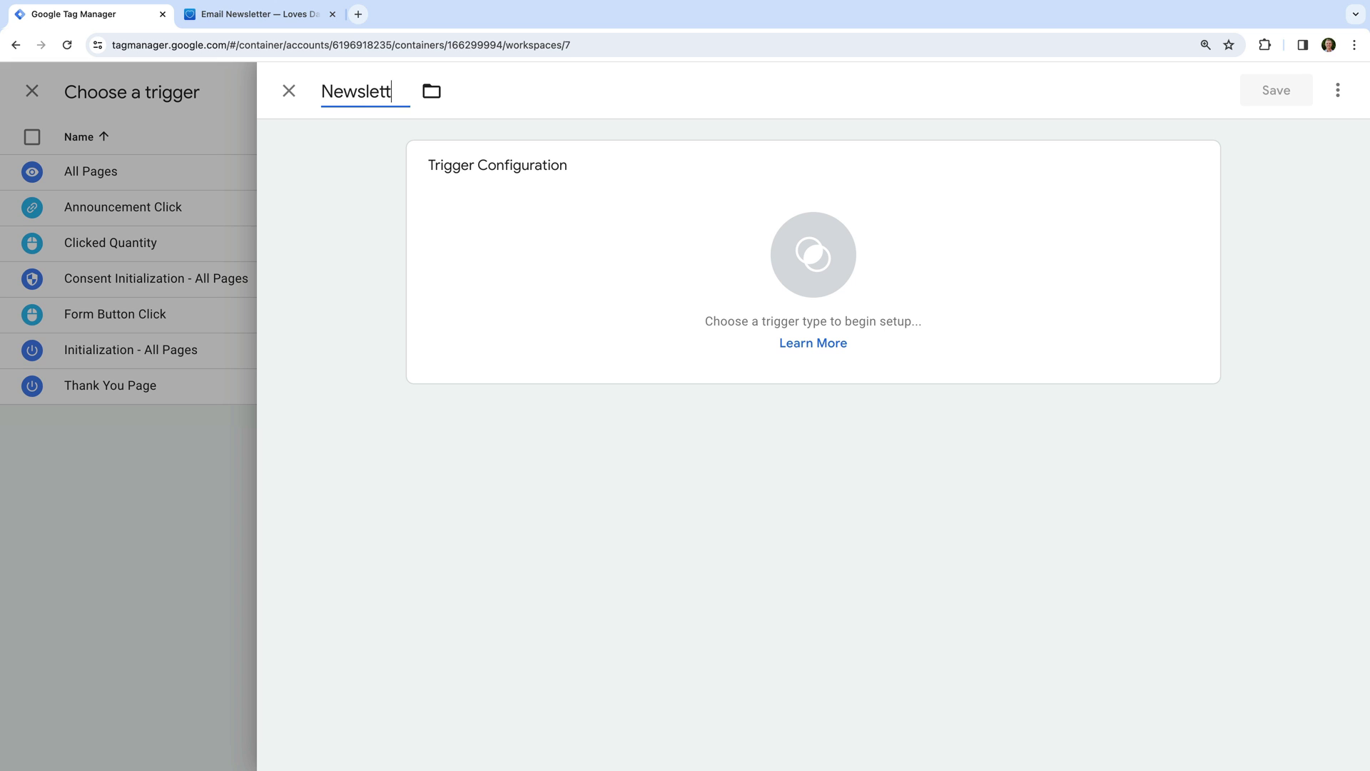
text(er Form)
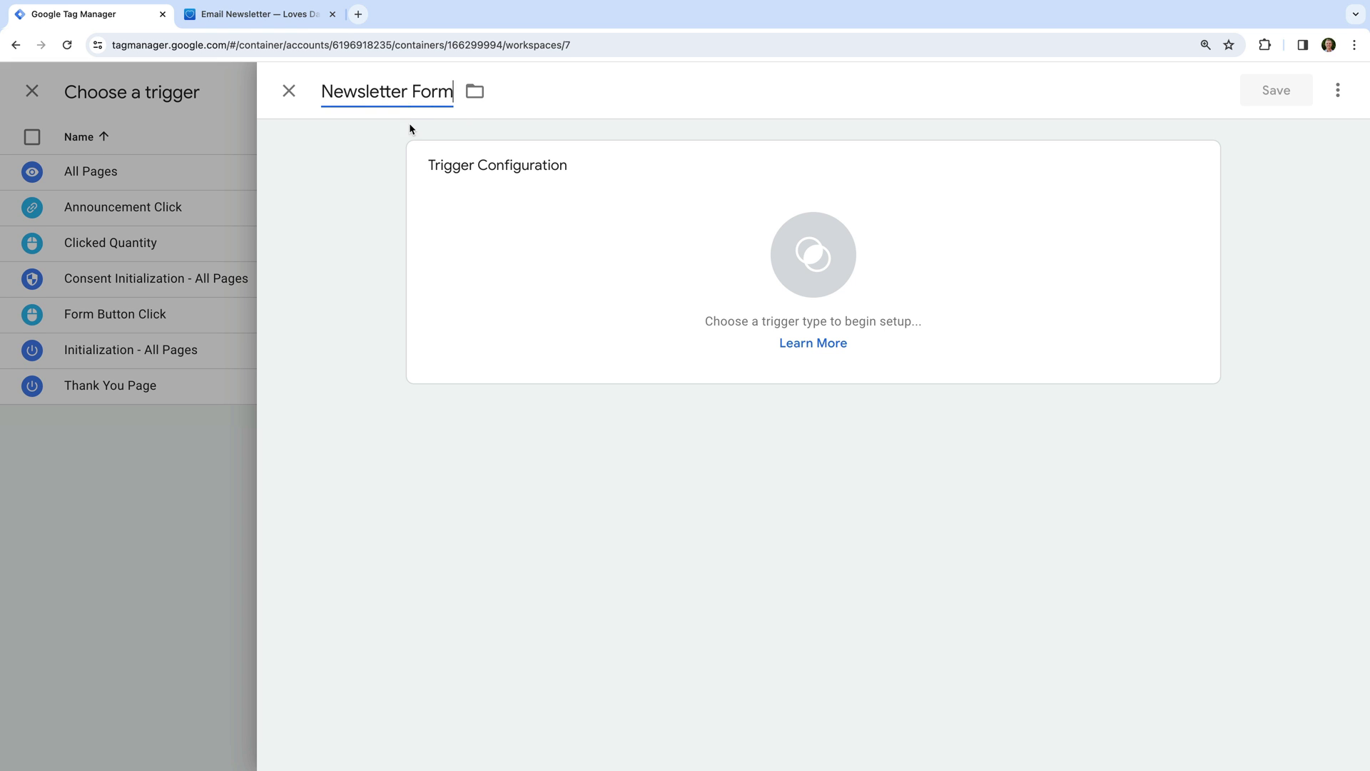
click(366, 164)
Make it an Element Visibility trigger on CSS selector .form-submission-text and save it.
click(604, 184)
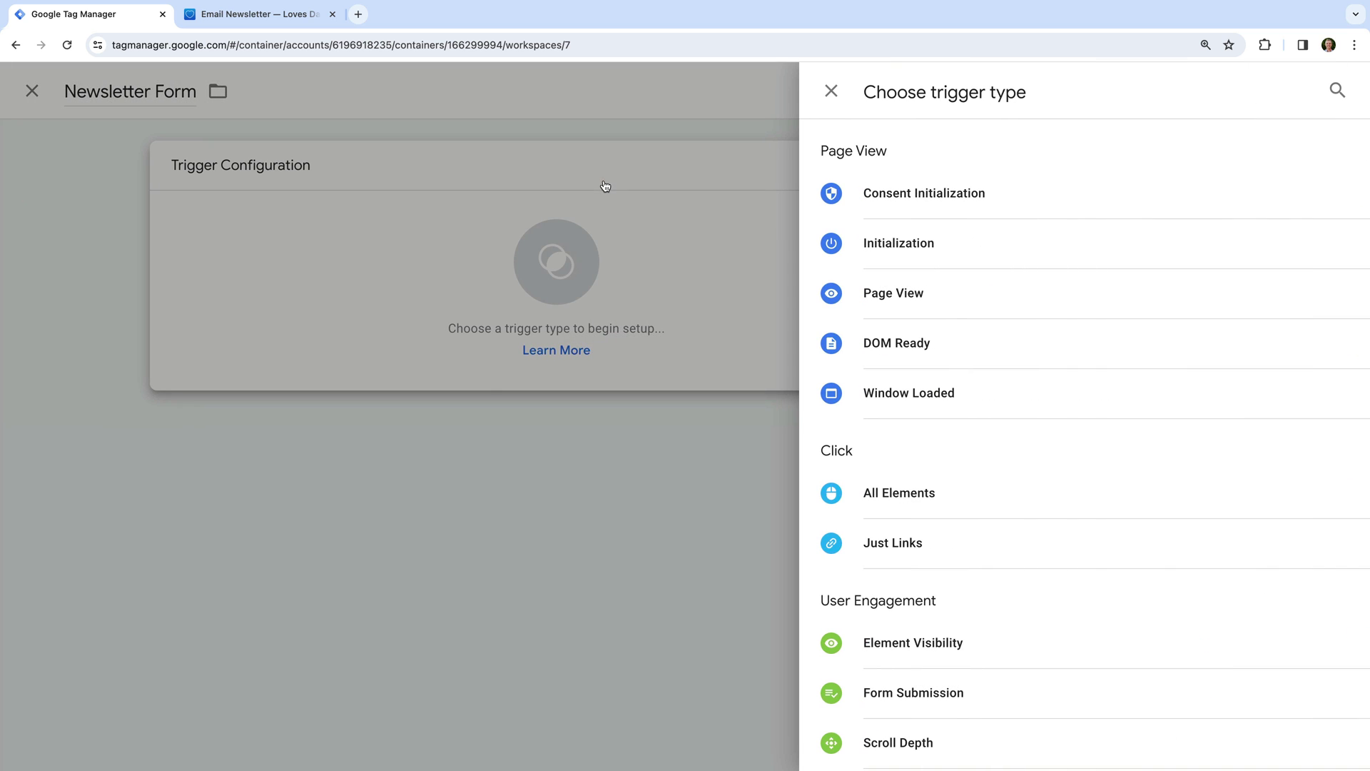
scroll(957, 285, down, 3)
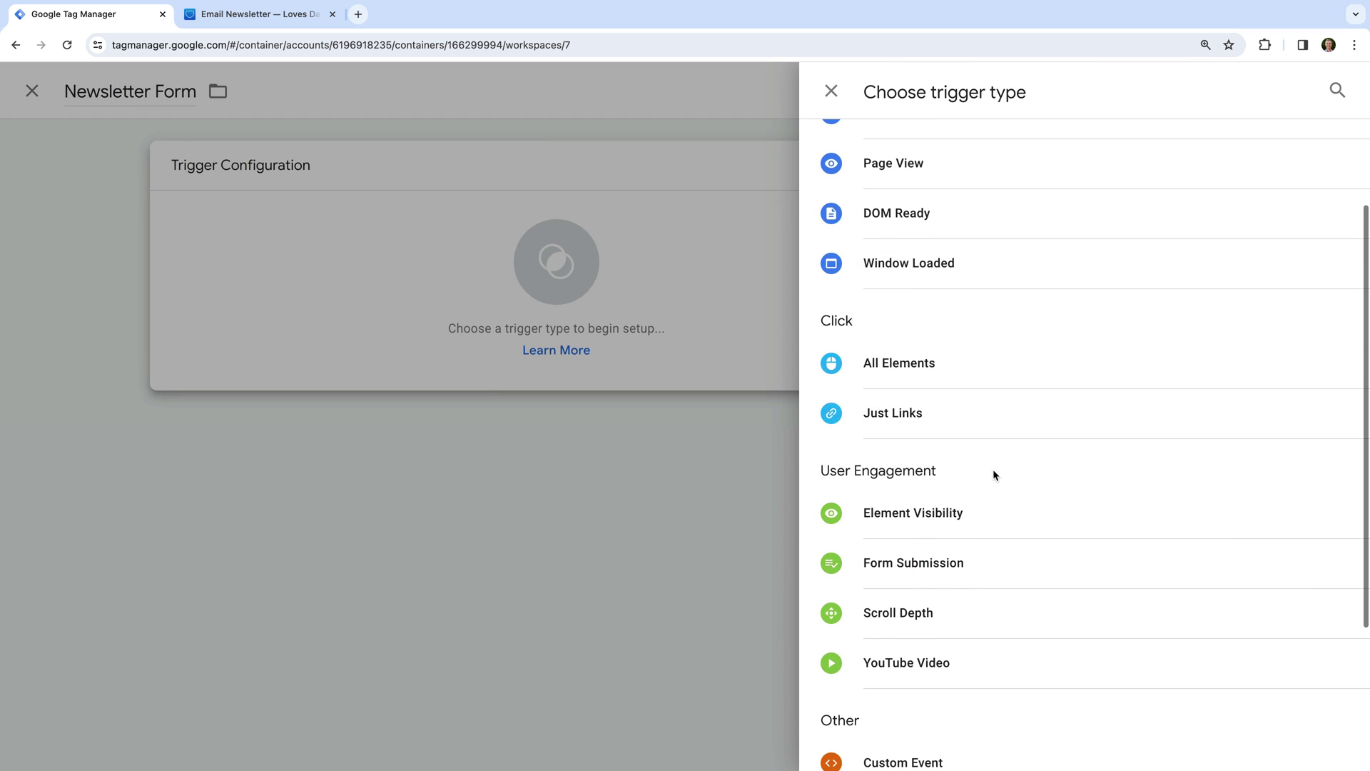
click(1003, 514)
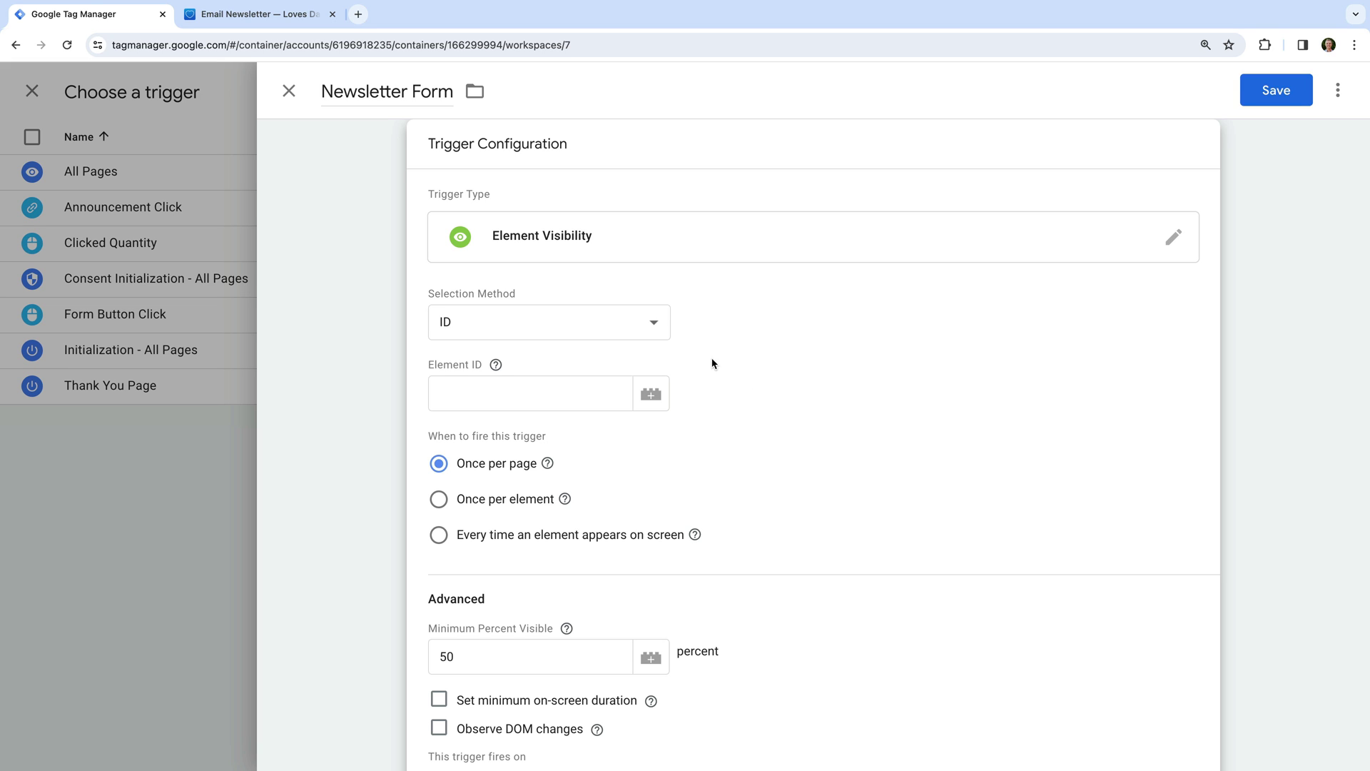
click(653, 324)
click(642, 343)
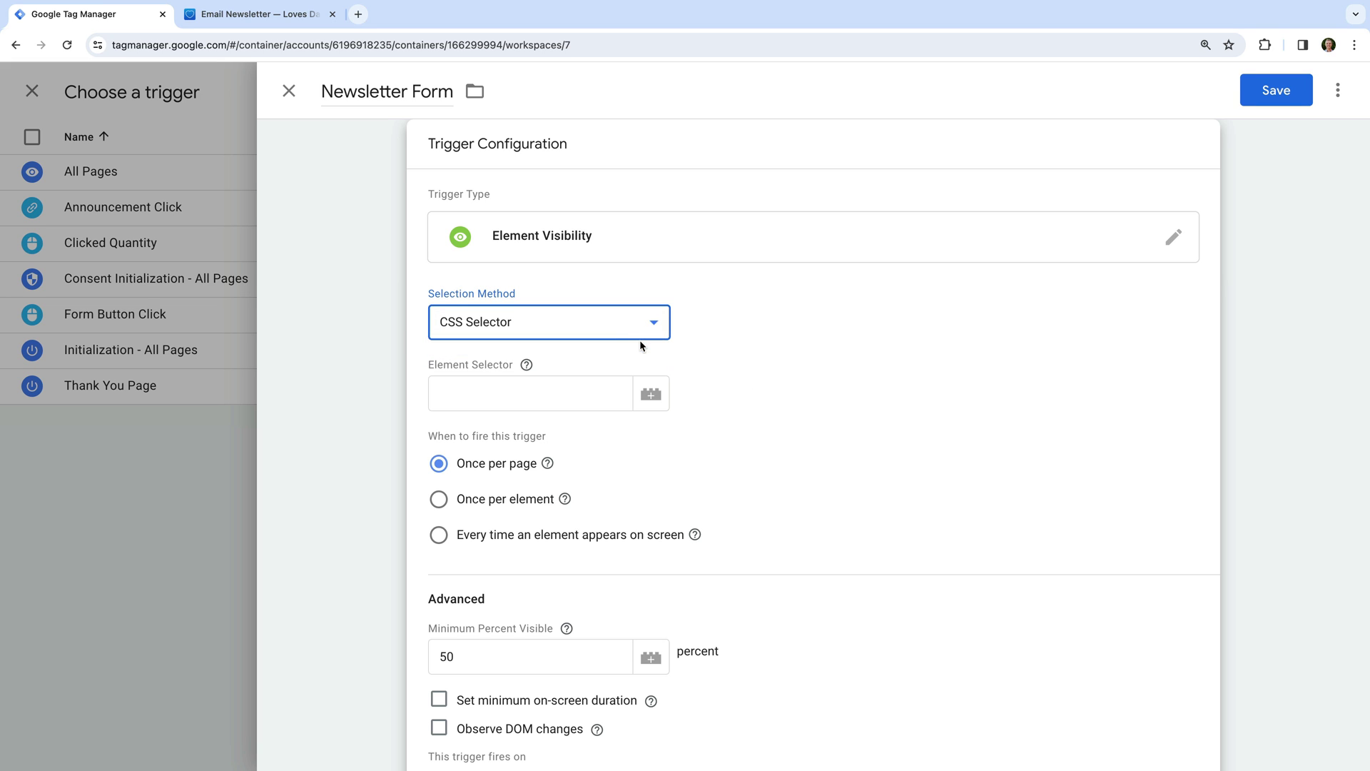
click(586, 397)
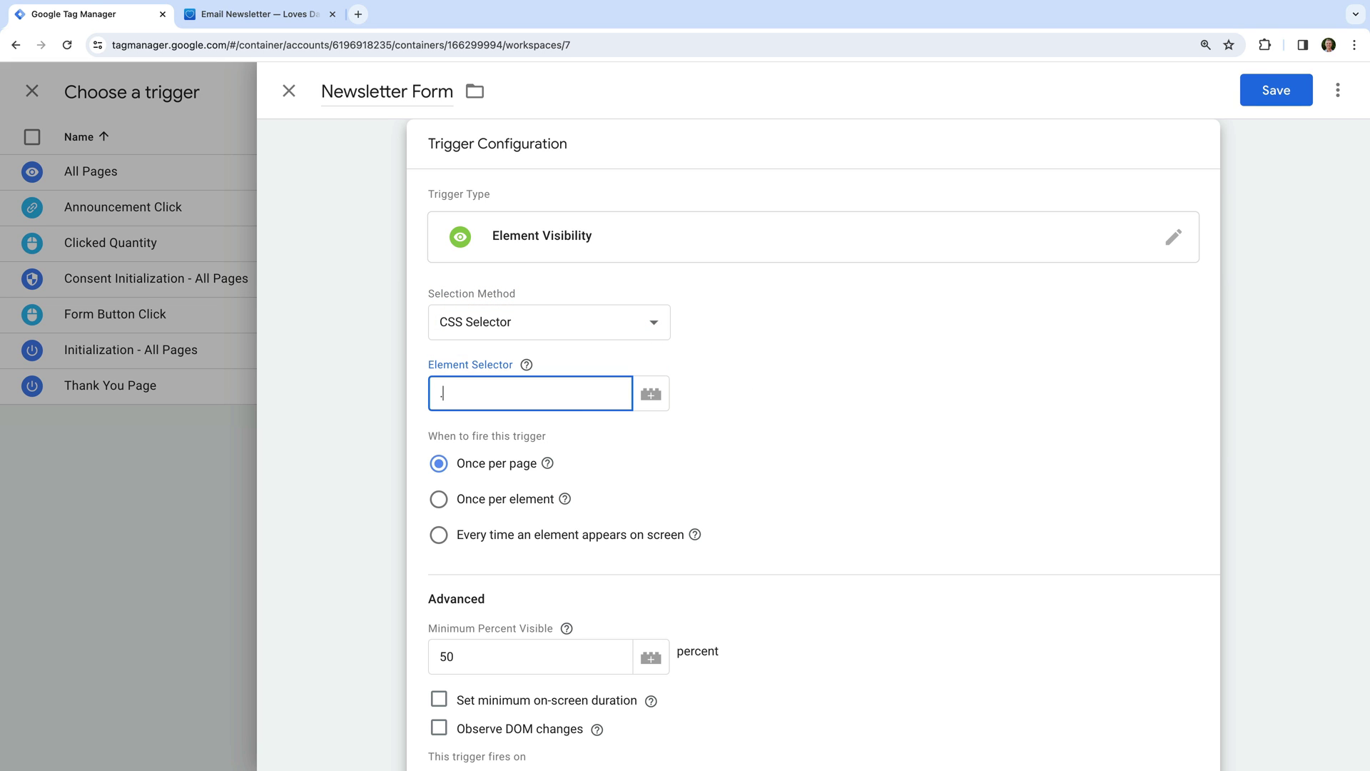
text(.form-submission-text)
click(771, 440)
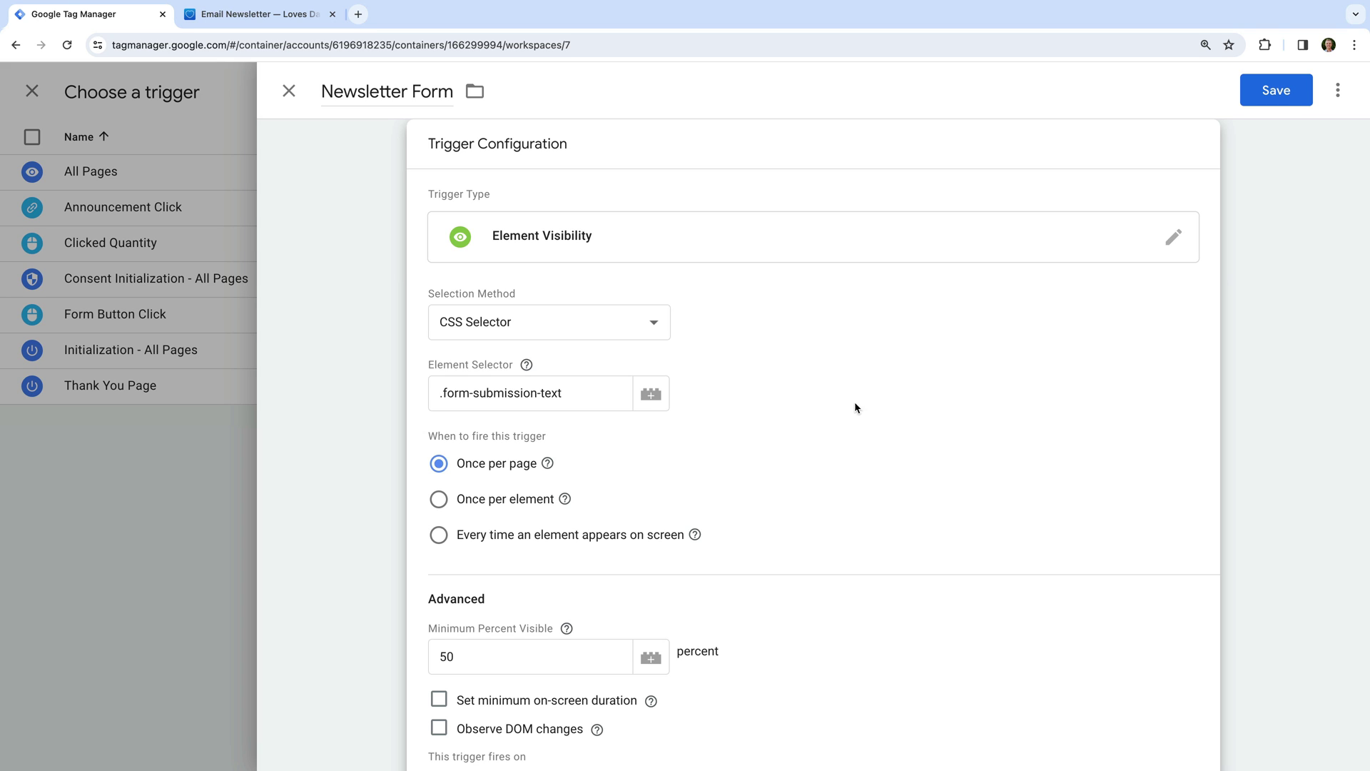
click(1275, 91)
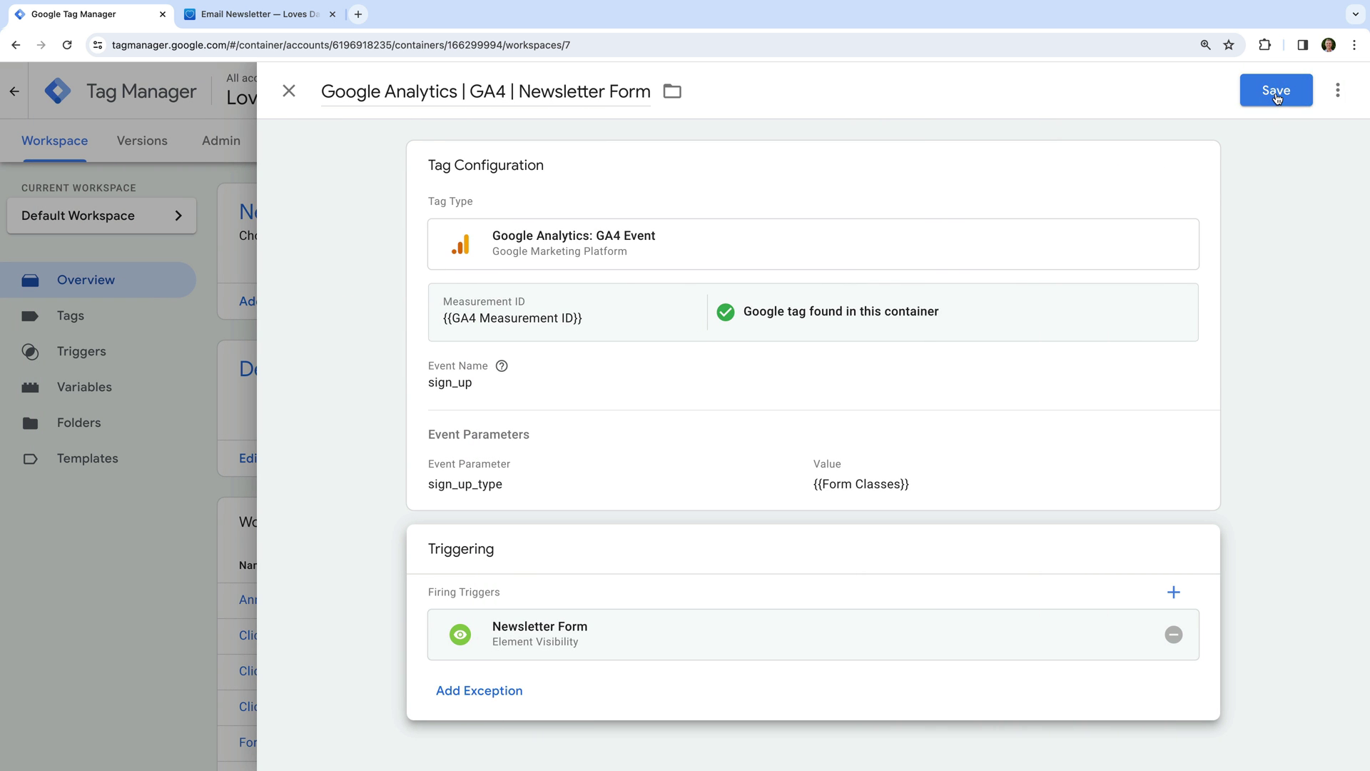
click(1276, 92)
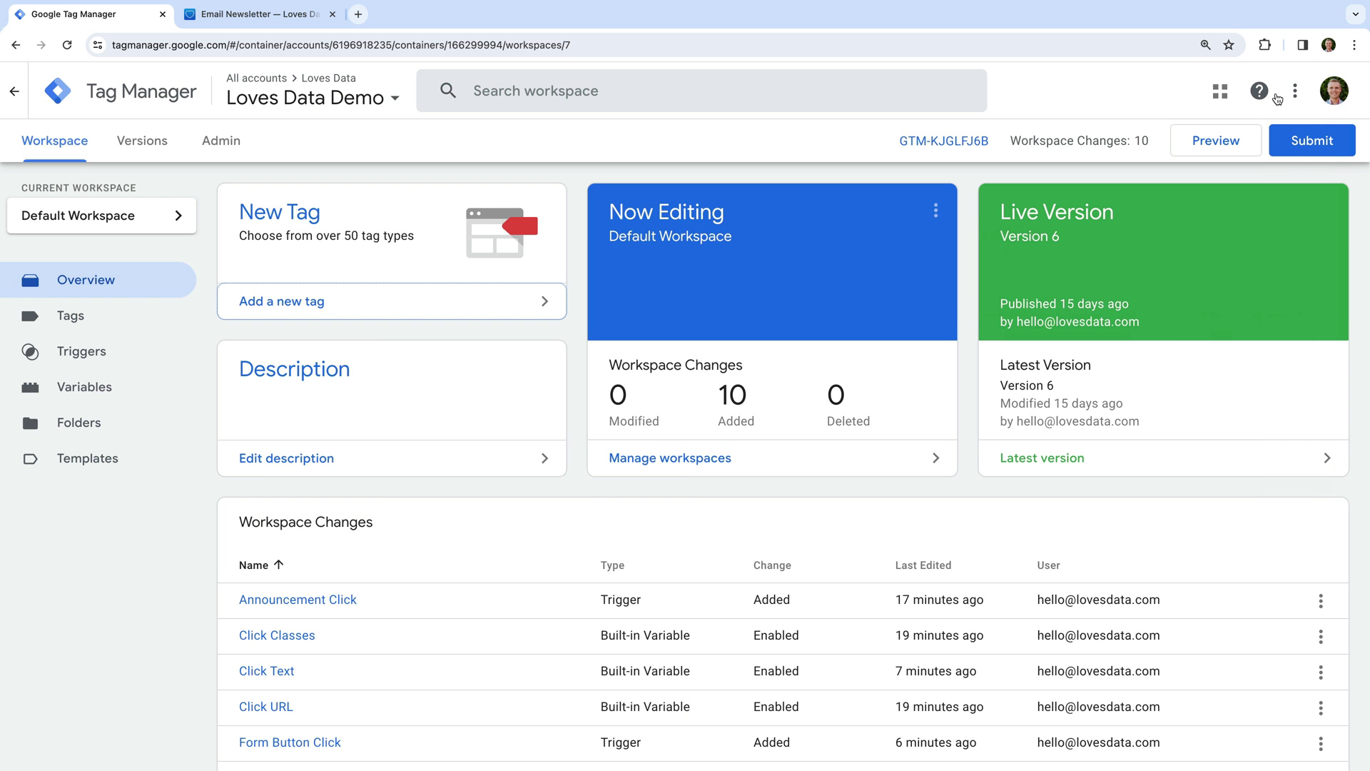
click(1185, 149)
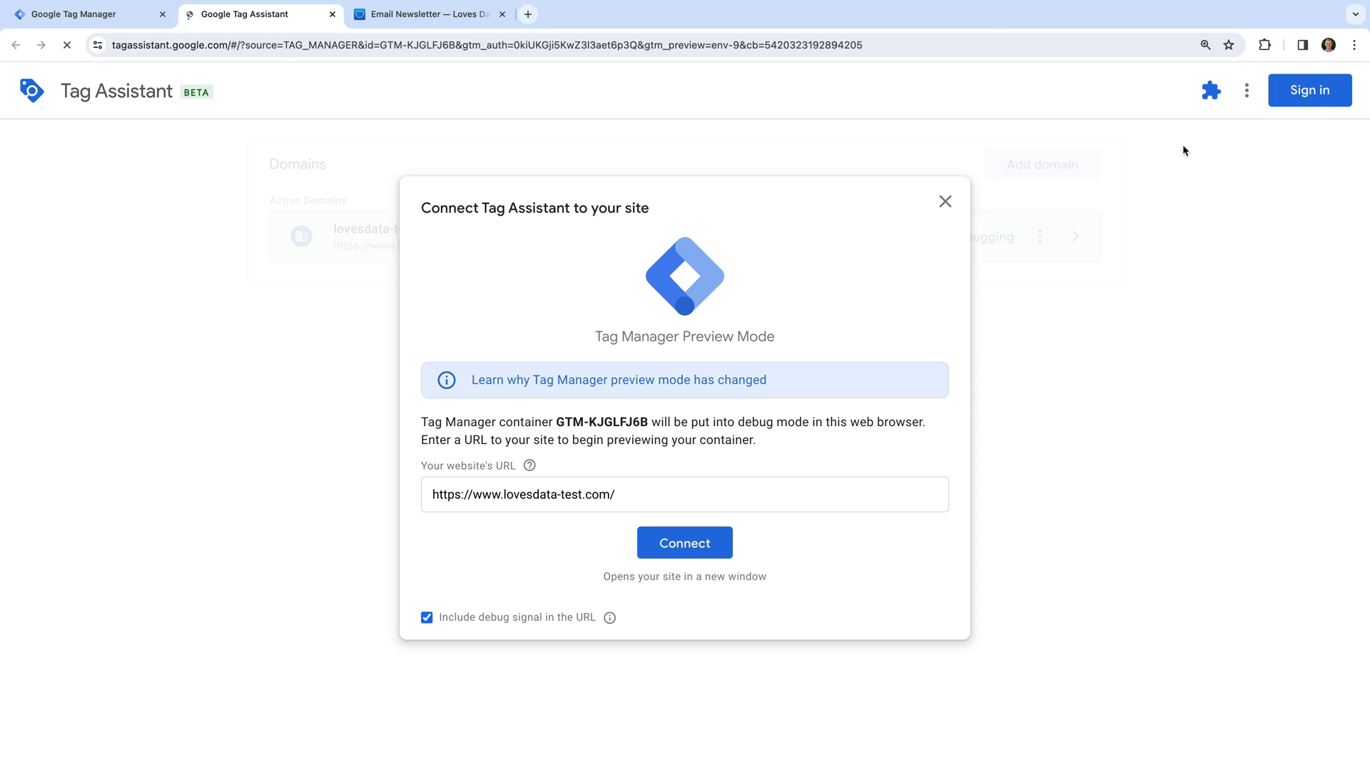
click(686, 545)
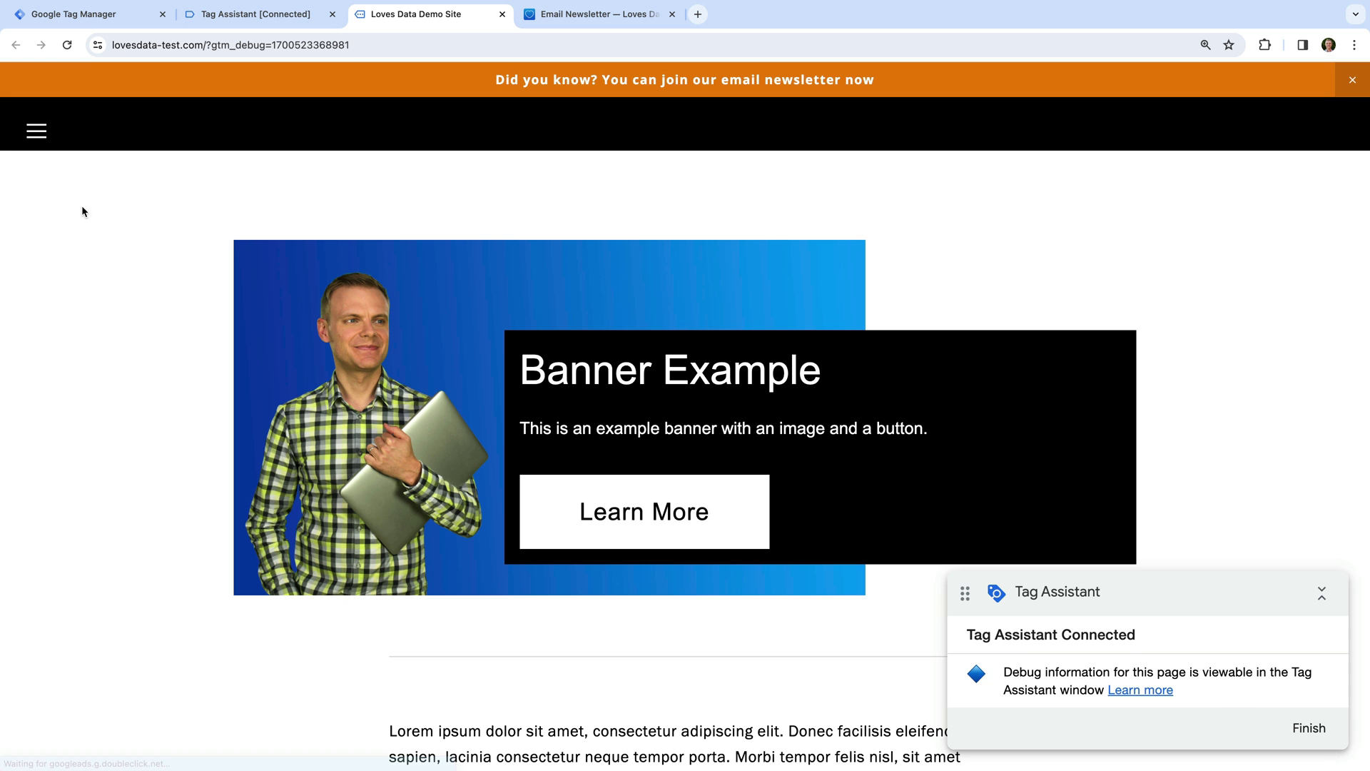
Submit a test email address on the site's Email Newsletter sign-up form.
click(36, 134)
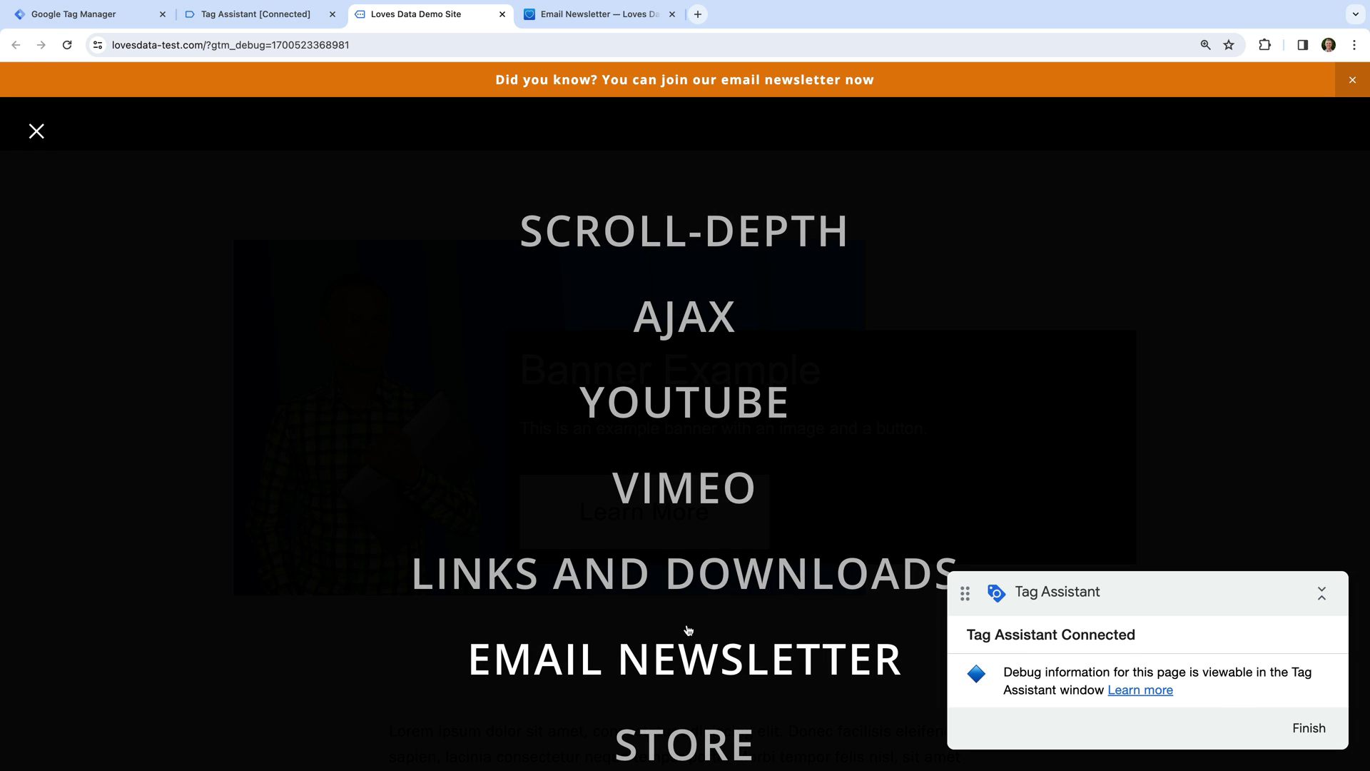
click(737, 662)
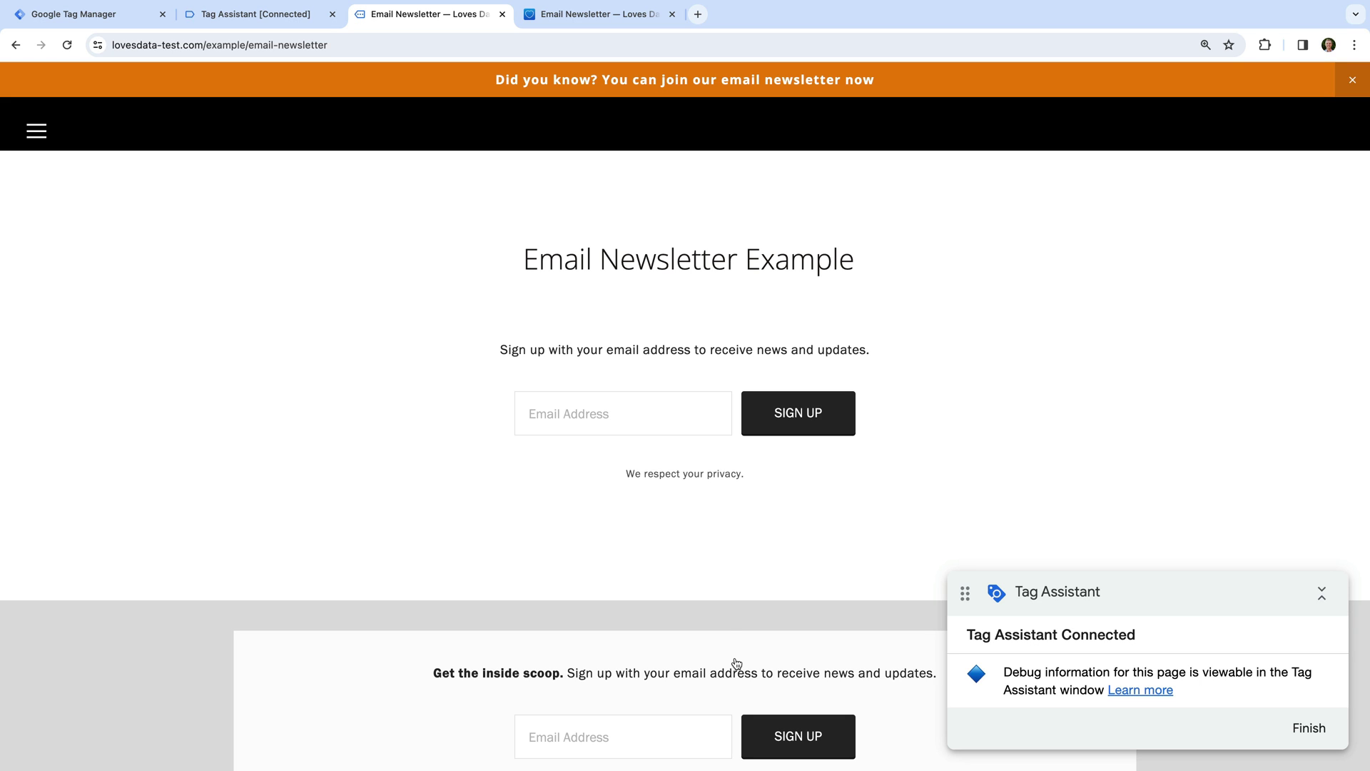
click(611, 406)
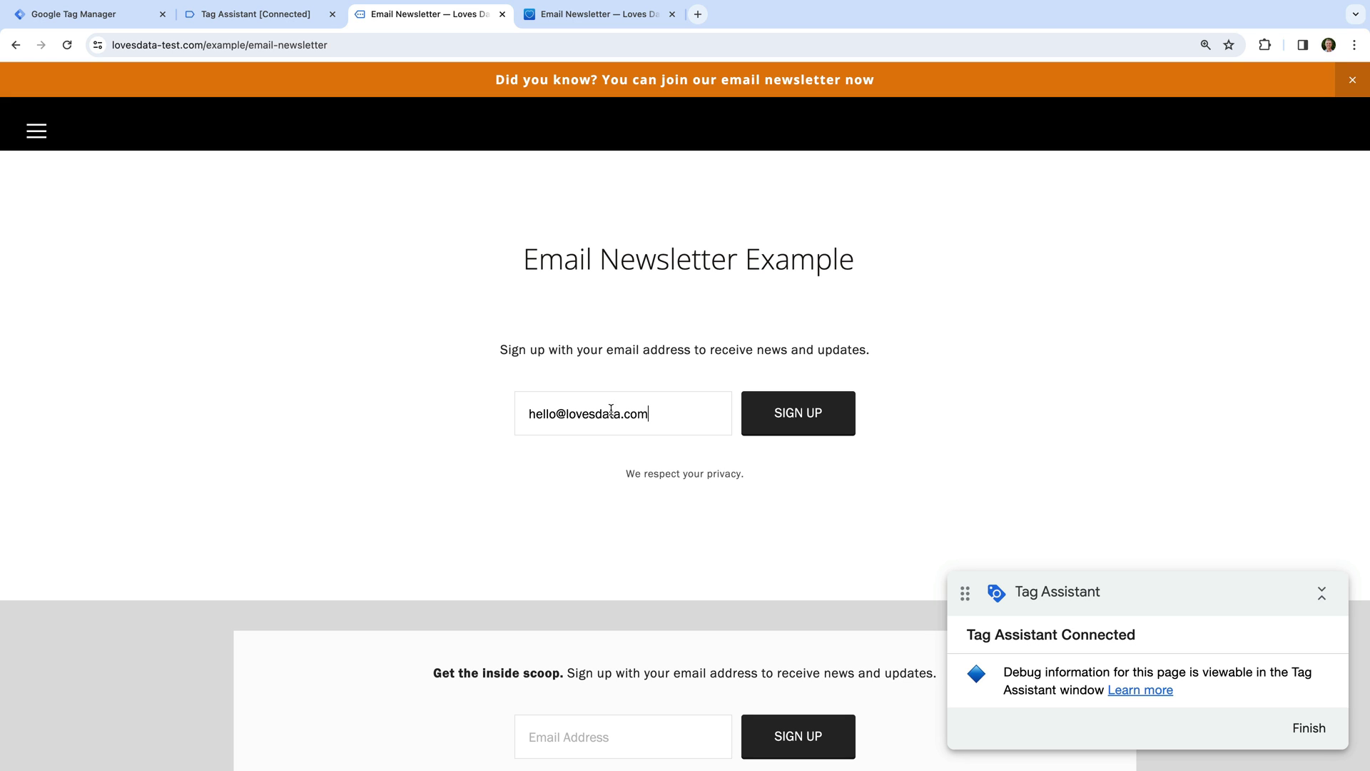
click(778, 424)
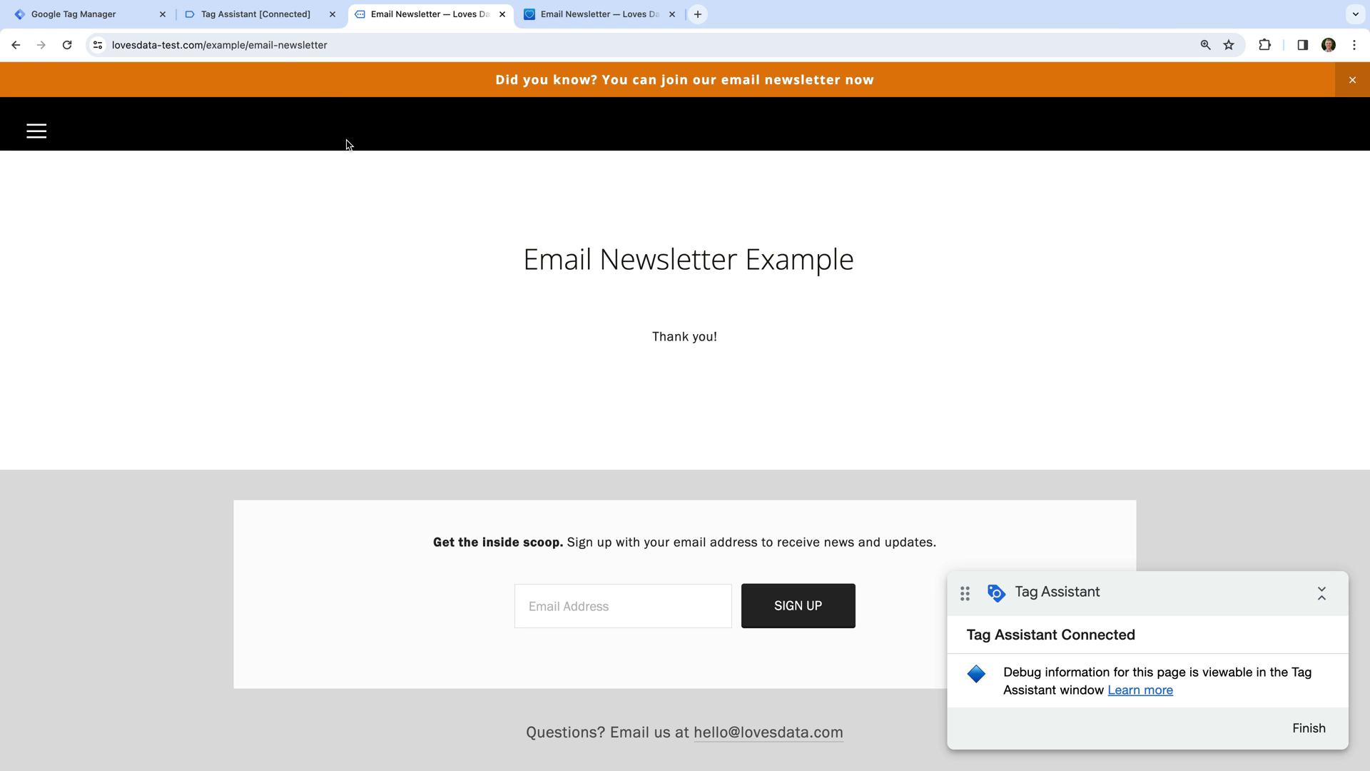
Check the Tag Assistant summary to confirm the Newsletter Form tag fired once.
click(257, 17)
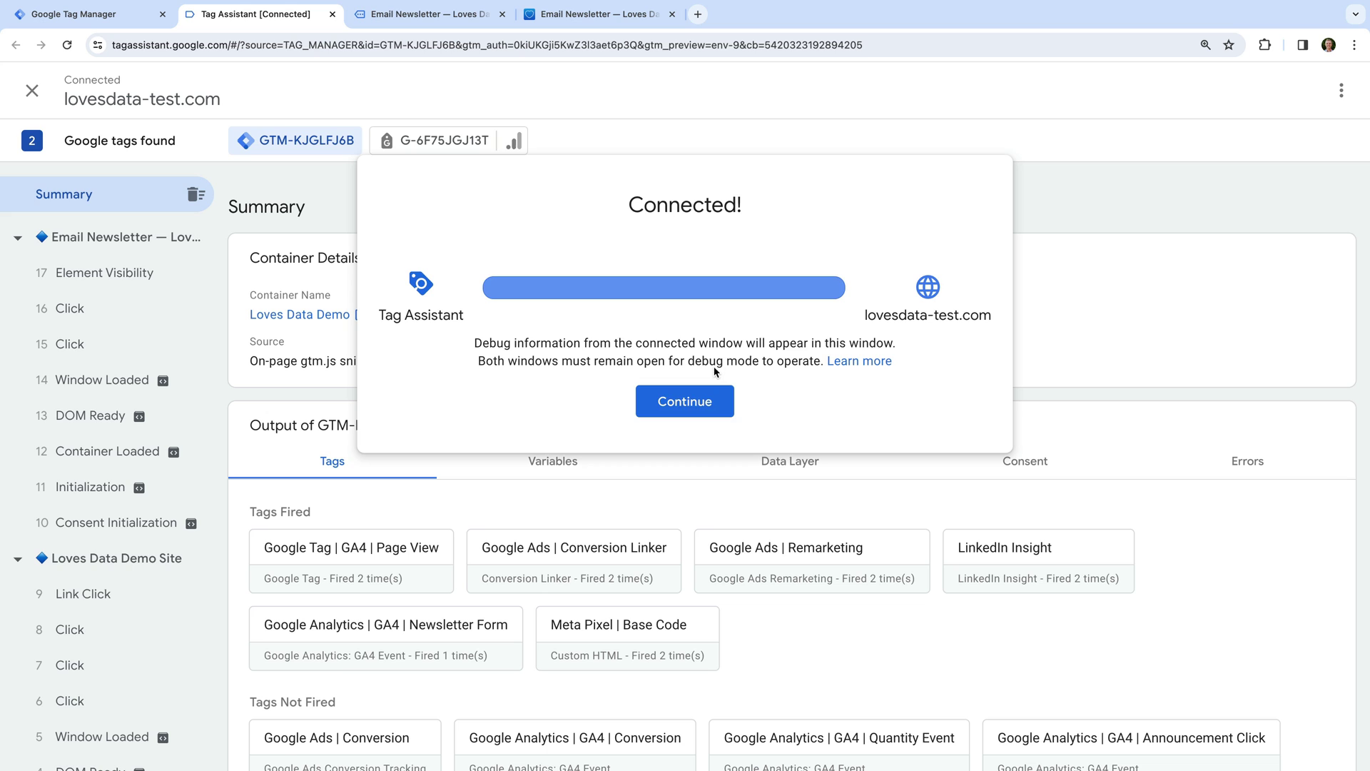
click(715, 393)
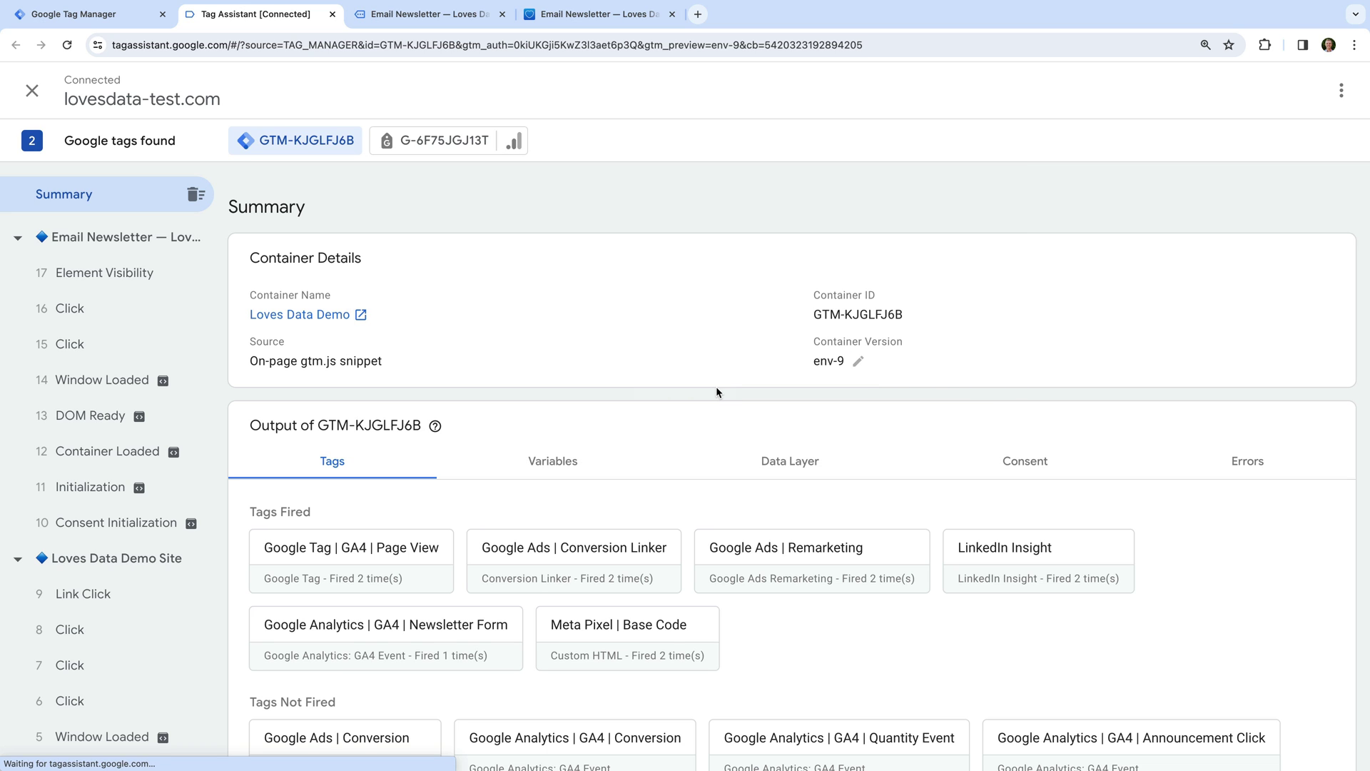
scroll(717, 391, down, 2)
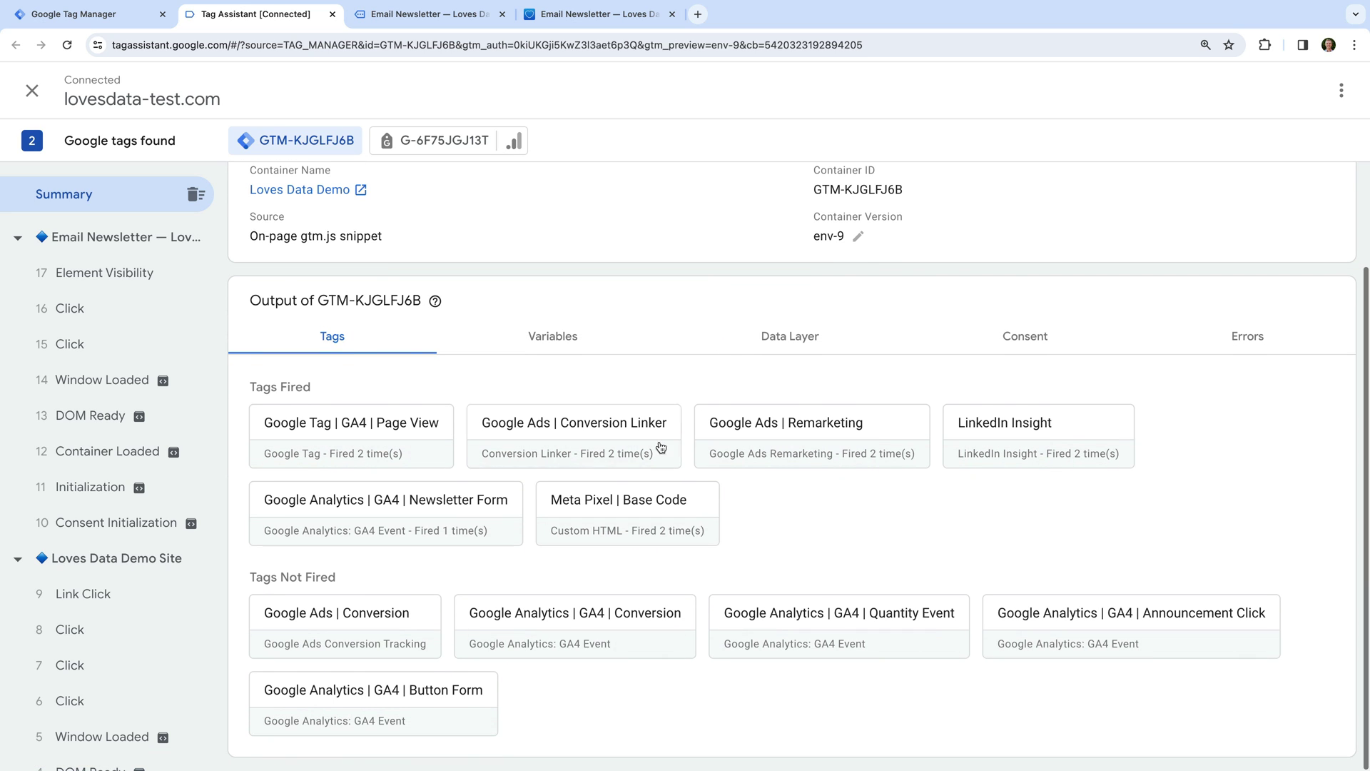